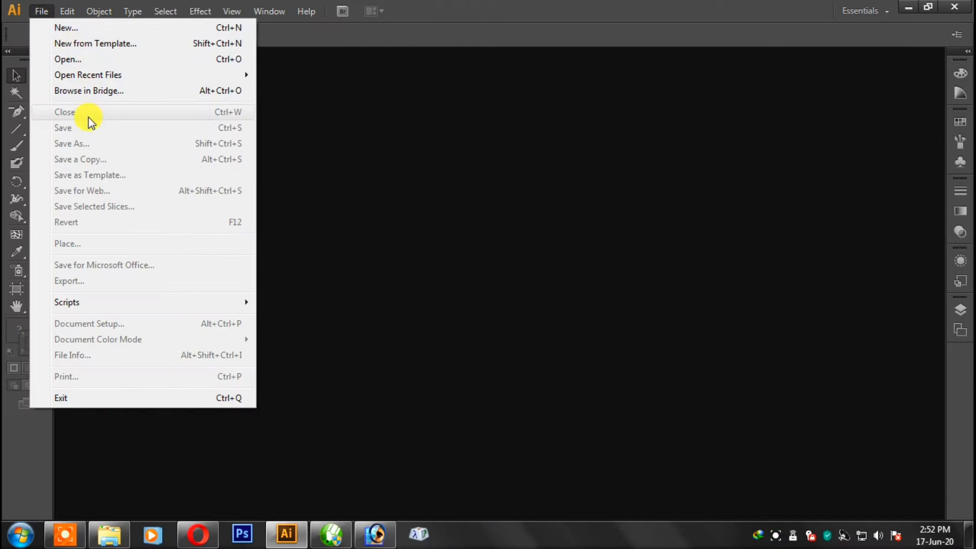
# Create a new blank document at the default A4 landscape size
pyautogui.click(82, 29)
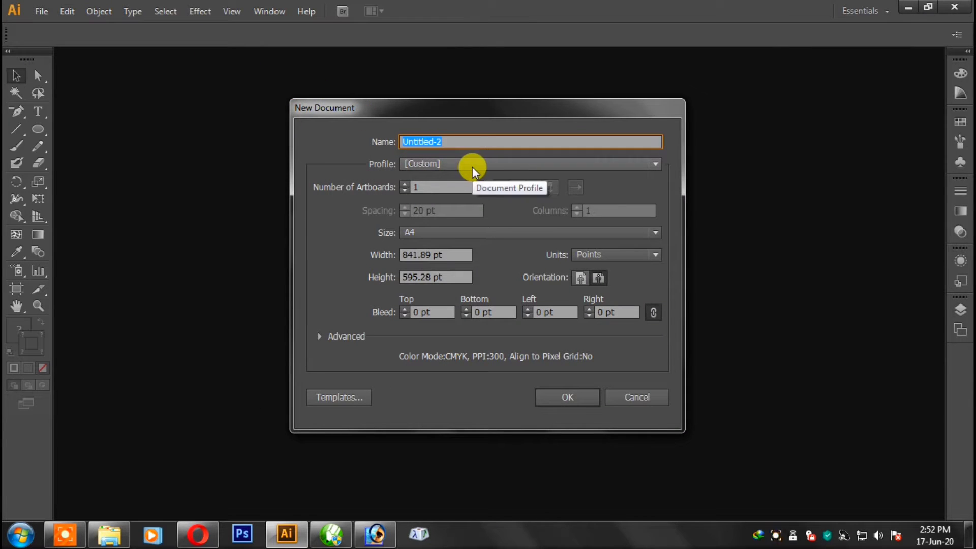
pyautogui.click(482, 231)
pyautogui.click(578, 398)
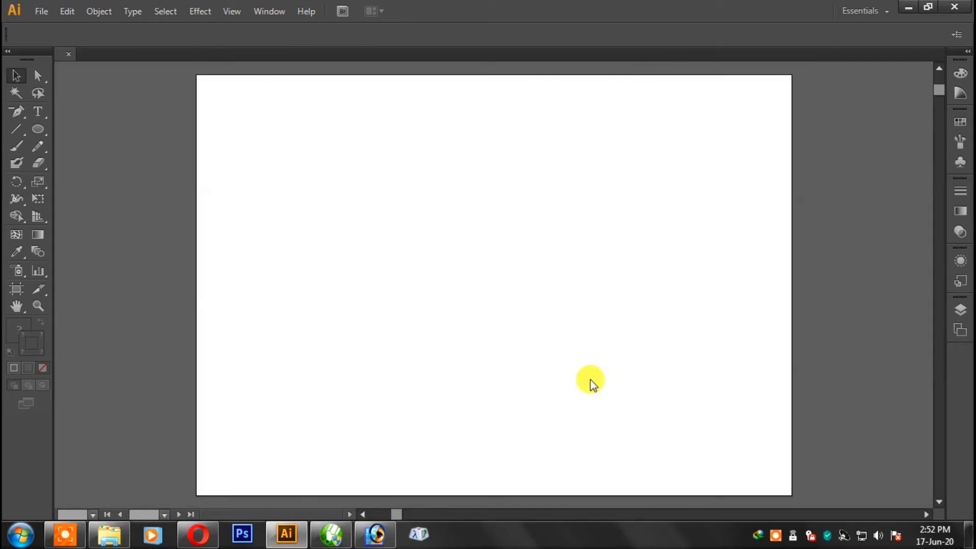
# Draw a circle near the artboard centre with the Ellipse tool
pyautogui.click(38, 129)
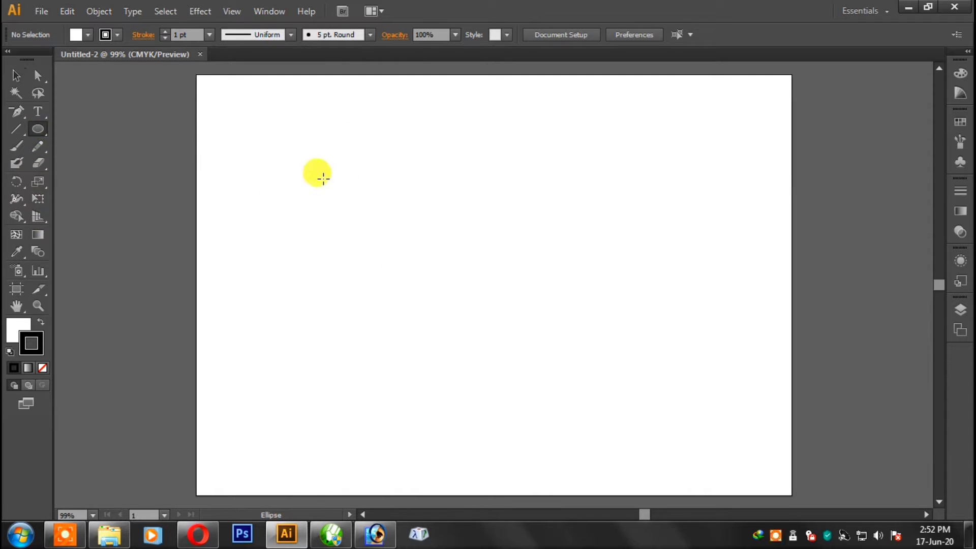
pyautogui.hotkey('ctrl', '-')
pyautogui.click(950, 321)
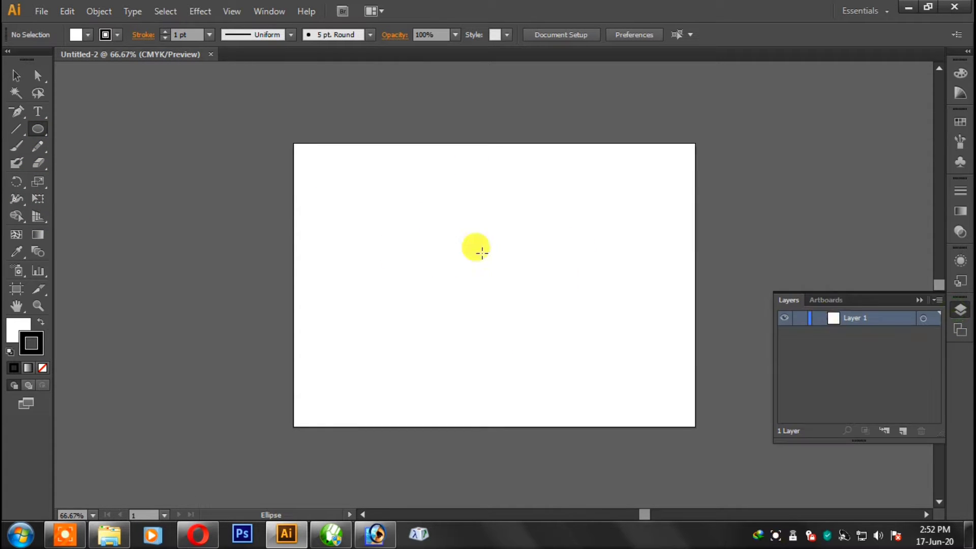
pyautogui.moveTo(421, 229); pyautogui.dragTo(516, 324)
pyautogui.click(16, 75)
pyautogui.click(602, 34)
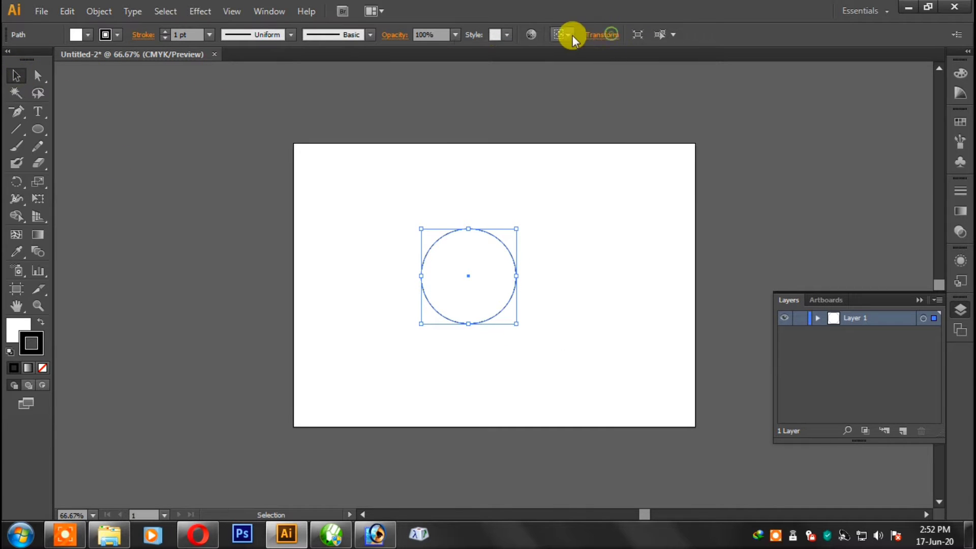
pyautogui.click(641, 35)
pyautogui.click(643, 74)
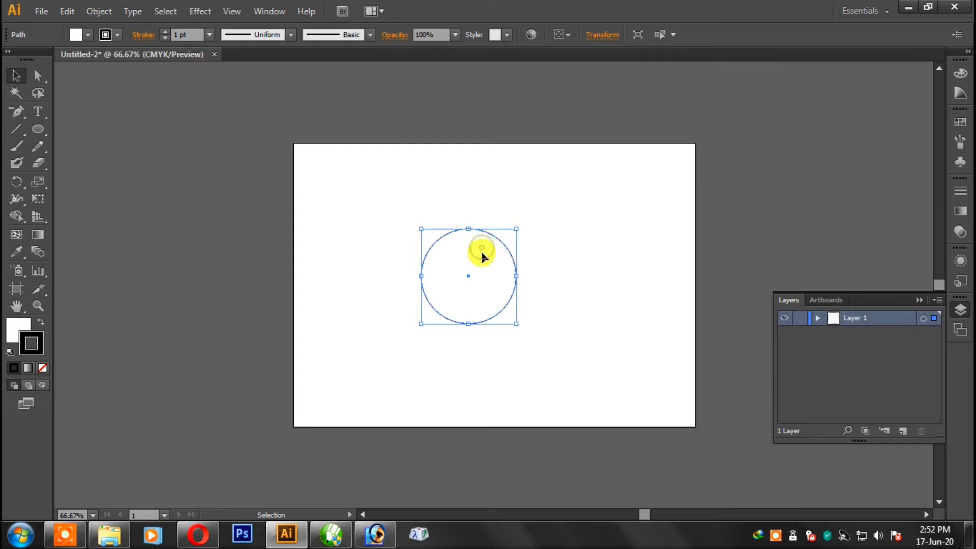
# Duplicate the circle, centre the copies, and scale one down to about 166 pt inside
pyautogui.moveTo(489, 246); pyautogui.dragTo(503, 246)
pyautogui.keyDown('shift'); pyautogui.click(425, 261); pyautogui.keyUp('shift')
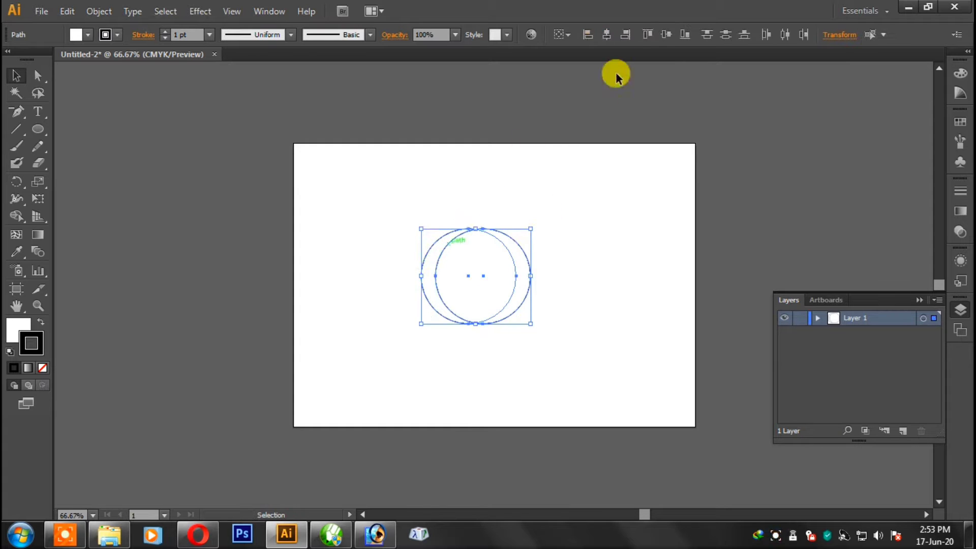
pyautogui.click(608, 34)
pyautogui.click(614, 196)
pyautogui.hotkey('ctrl', '+')
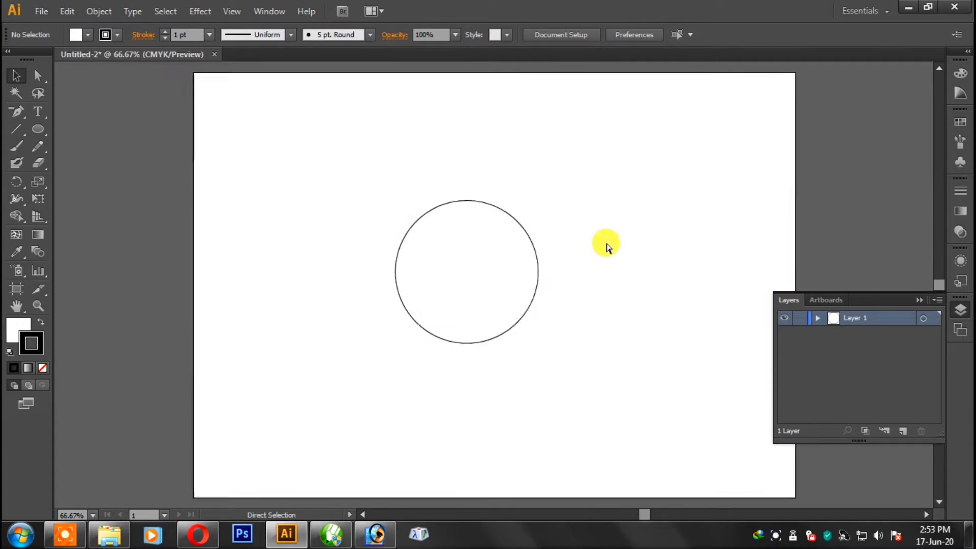
pyautogui.hotkey('ctrl', '+')
pyautogui.moveTo(564, 232); pyautogui.dragTo(583, 238)
pyautogui.hotkey('ctrl', 'z')
pyautogui.moveTo(559, 158); pyautogui.dragTo(565, 174)
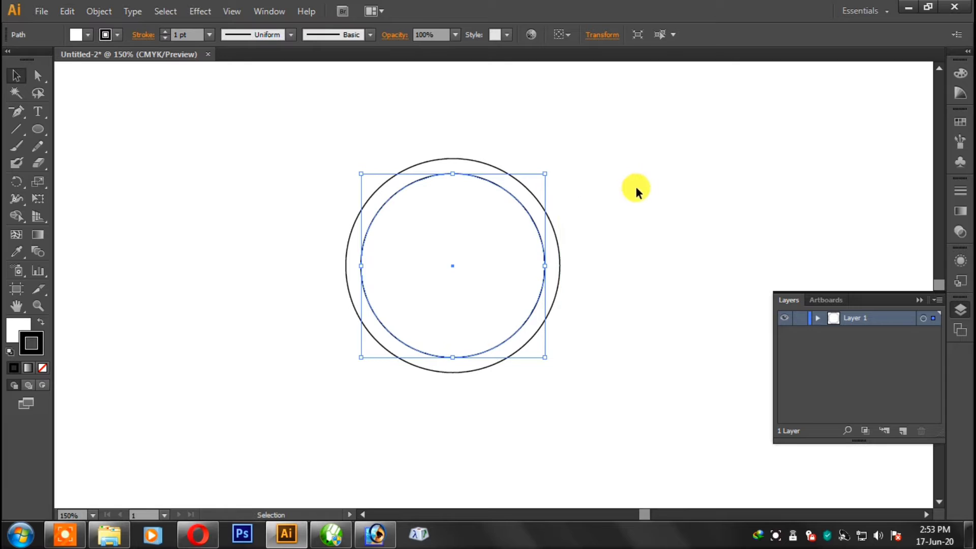
pyautogui.click(635, 188)
# Fill the inner circle with a radial gradient and widen its white centre
pyautogui.click(509, 255)
pyautogui.click(960, 212)
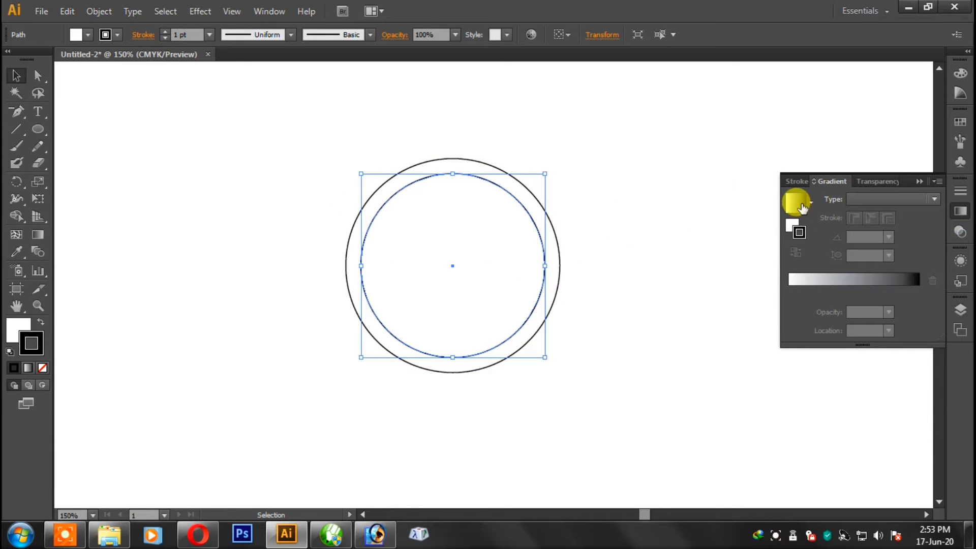
pyautogui.click(872, 199)
pyautogui.click(894, 228)
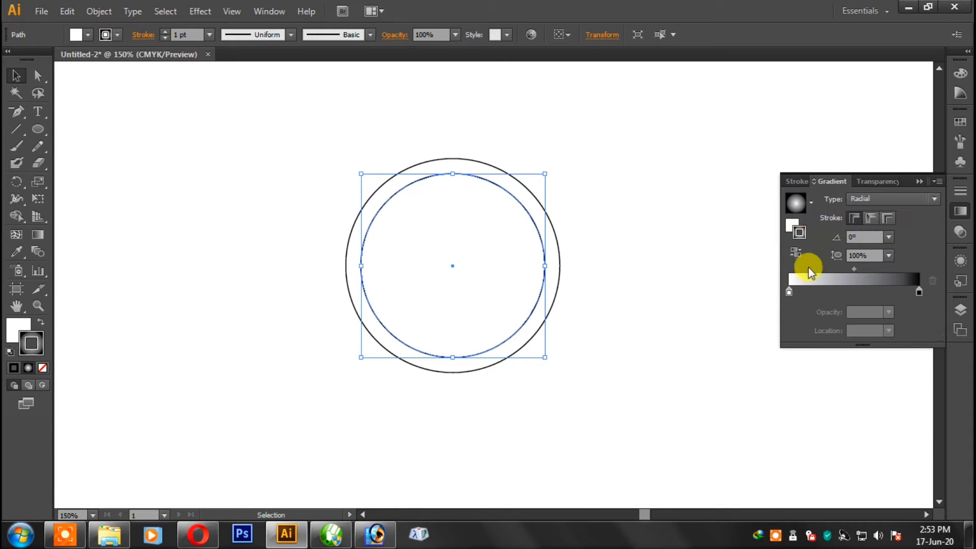
pyautogui.click(817, 280)
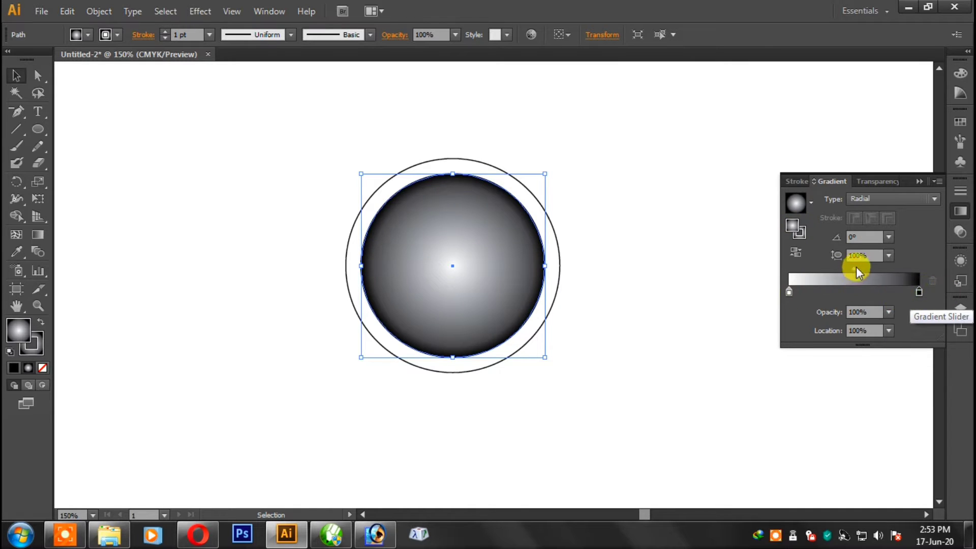
pyautogui.moveTo(856, 269)
pyautogui.mouseDown()
pyautogui.moveTo(908, 267)
pyautogui.moveTo(877, 269)
pyautogui.mouseUp()
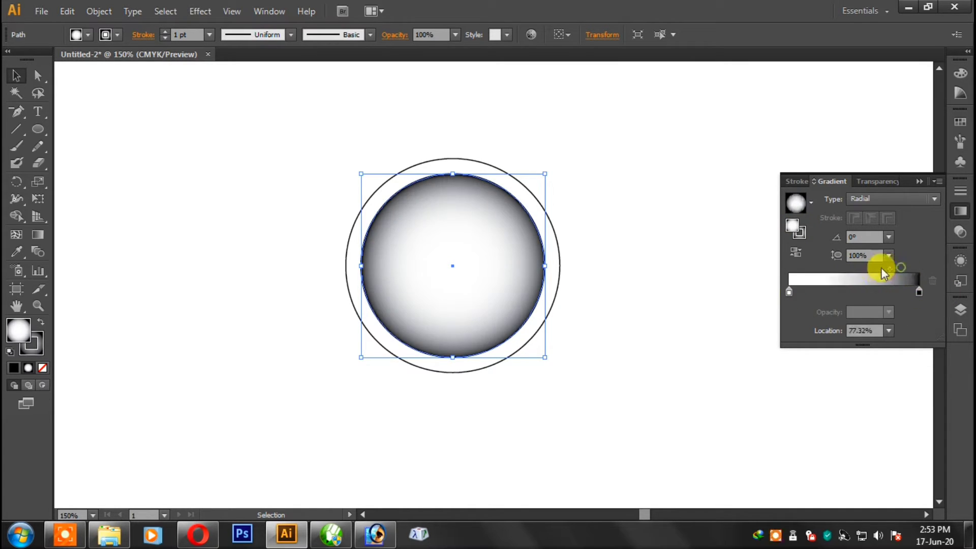
# Make the outer gradient stop light grey and add a white middle stop
pyautogui.doubleClick(918, 294)
pyautogui.click(792, 434)
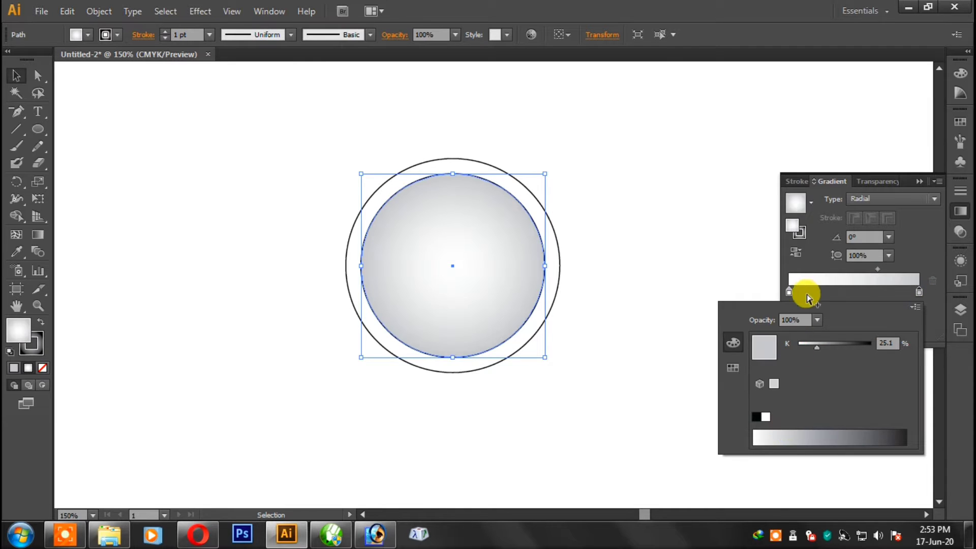
pyautogui.click(863, 293)
pyautogui.doubleClick(864, 293)
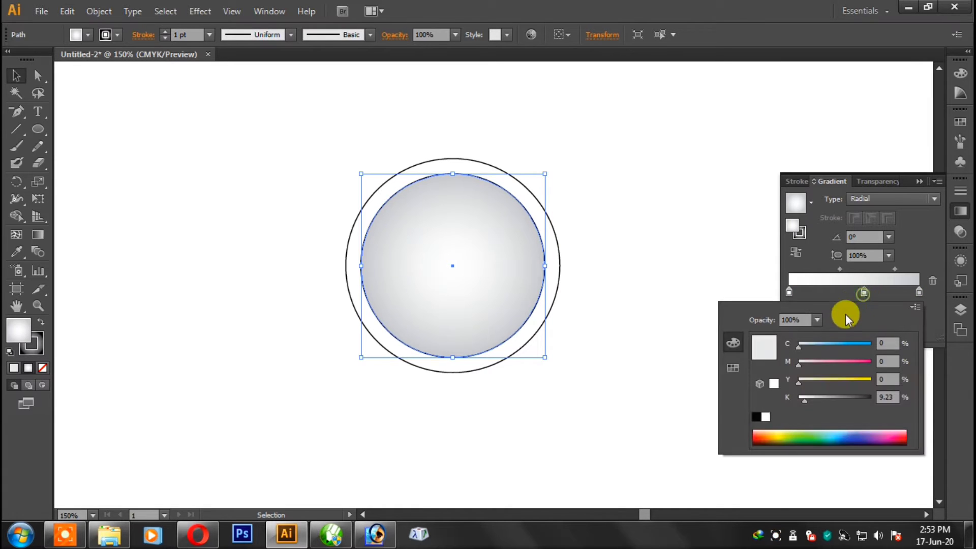
pyautogui.click(765, 418)
pyautogui.moveTo(894, 269); pyautogui.dragTo(910, 269)
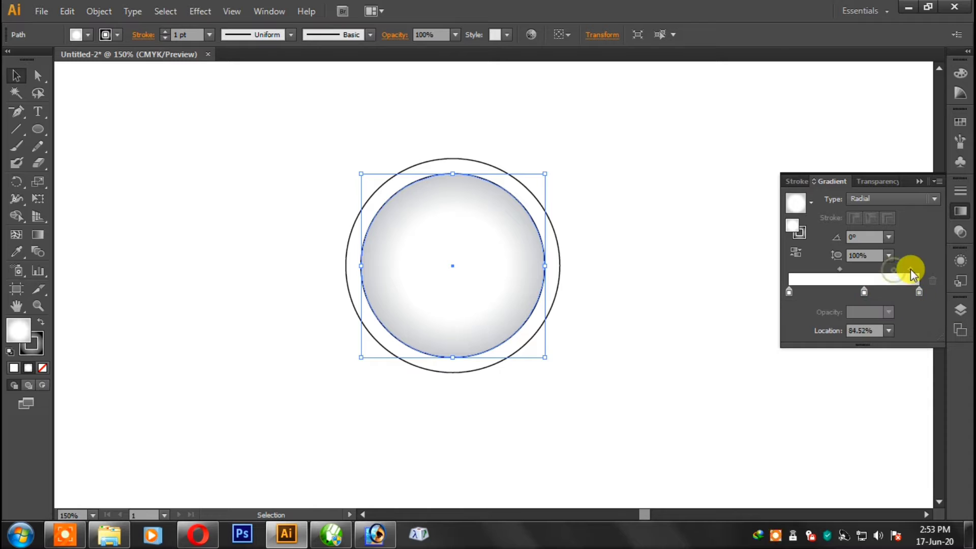
# Set the stroke of both circles to None
pyautogui.click(584, 171)
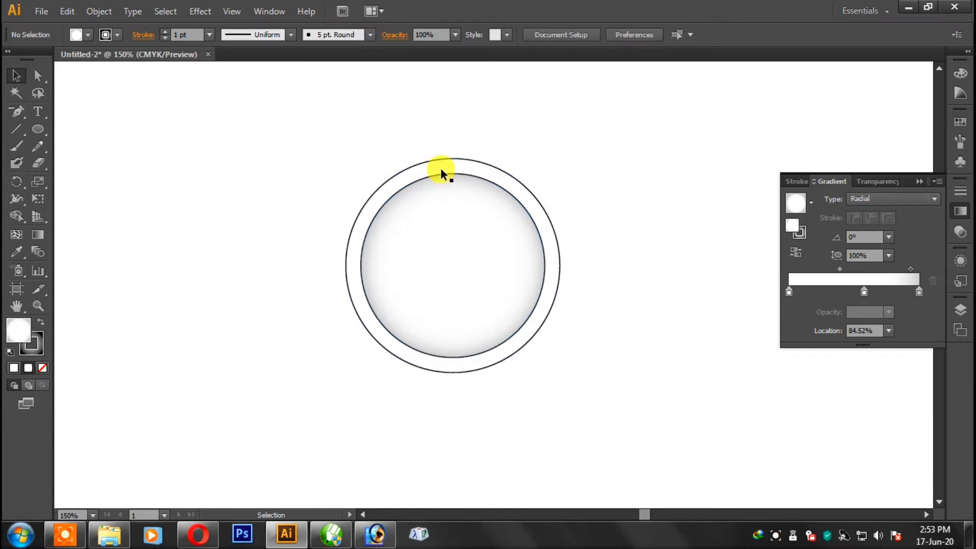
pyautogui.moveTo(249, 114); pyautogui.dragTo(622, 408)
pyautogui.click(118, 35)
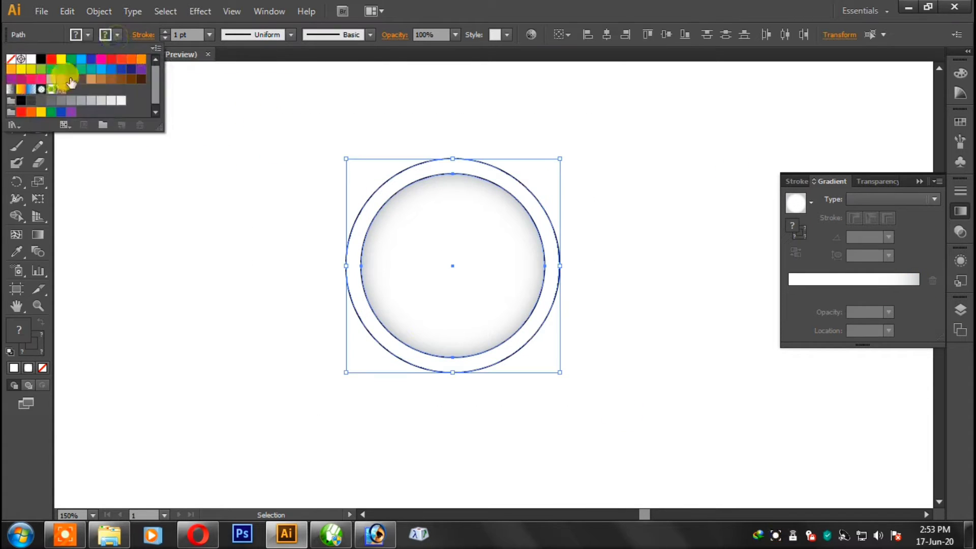
pyautogui.click(626, 171)
# Paste a copy of the outer circle behind and fill it black
pyautogui.click(547, 206)
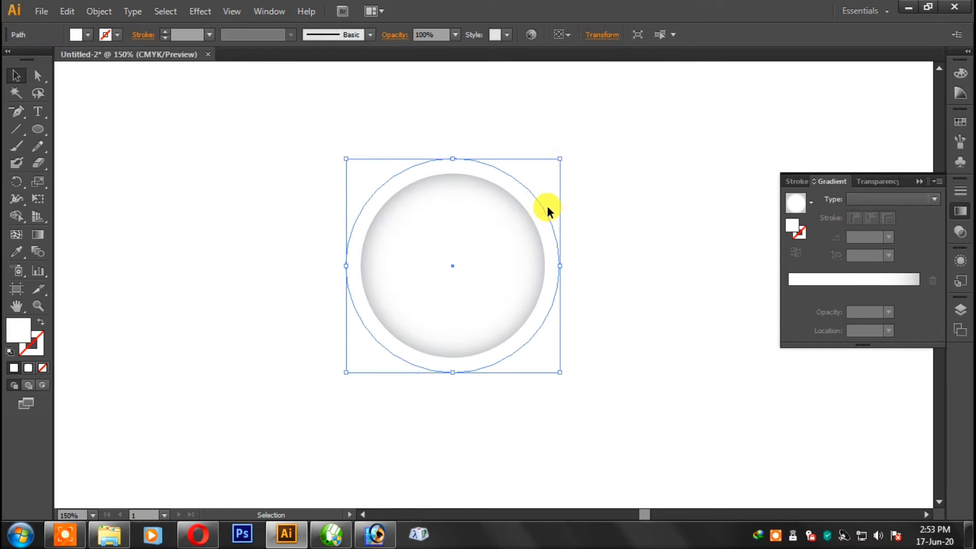
pyautogui.press('a')
pyautogui.hotkey('ctrl', 'j')
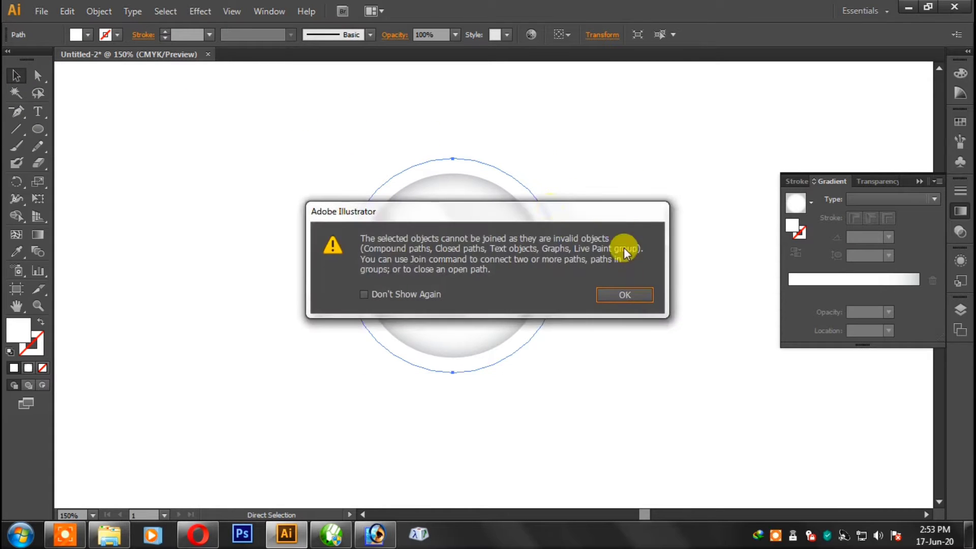
pyautogui.press('Return')
pyautogui.press('v')
pyautogui.moveTo(533, 197); pyautogui.dragTo(538, 200)
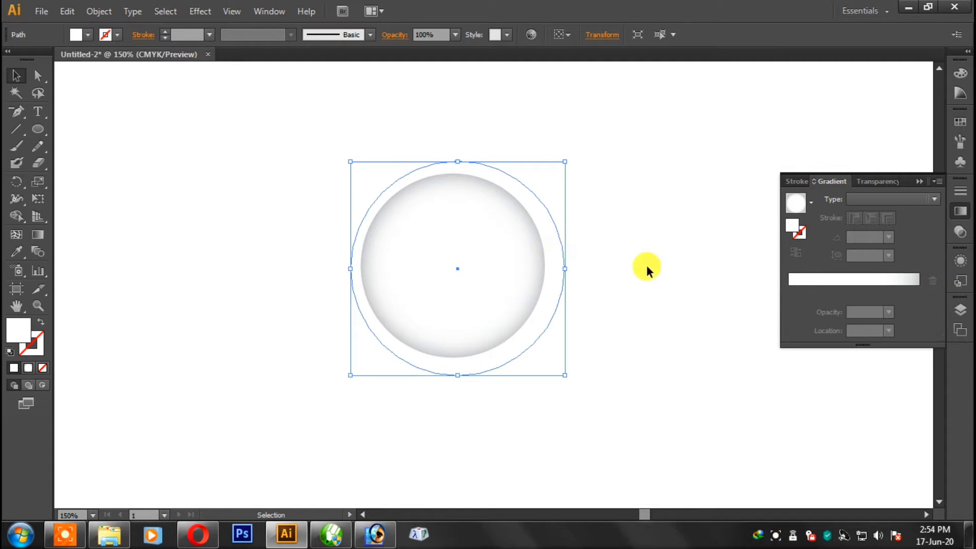
pyautogui.press('a')
pyautogui.press('v')
pyautogui.click(87, 34)
pyautogui.click(41, 58)
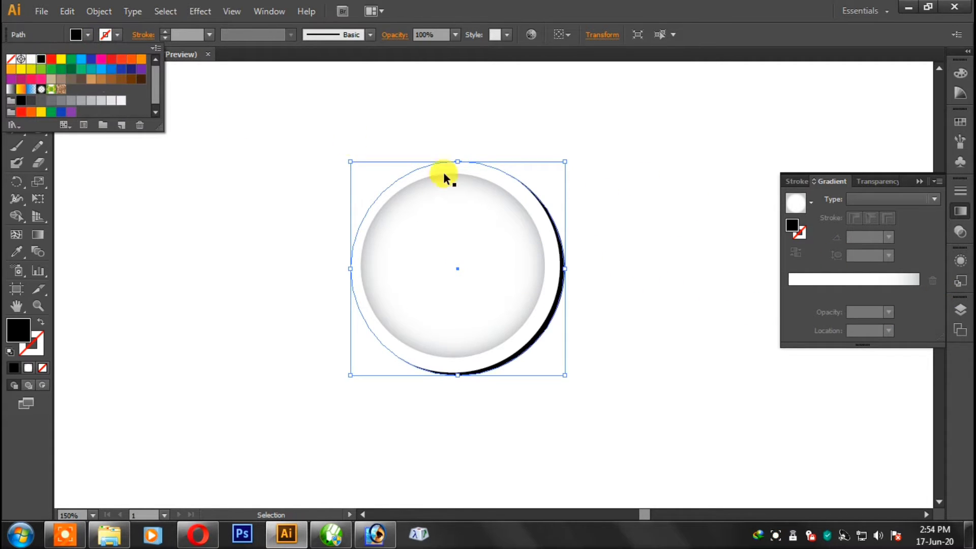
pyautogui.press('Escape')
# Centre the black copy on the white outer circle and select it in Layers
pyautogui.click(628, 187)
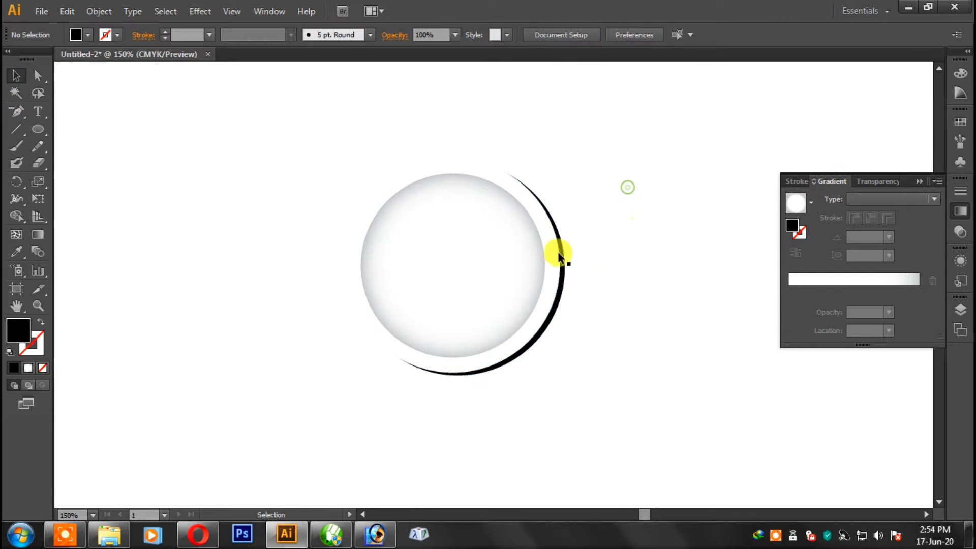
pyautogui.click(562, 247)
pyautogui.click(606, 35)
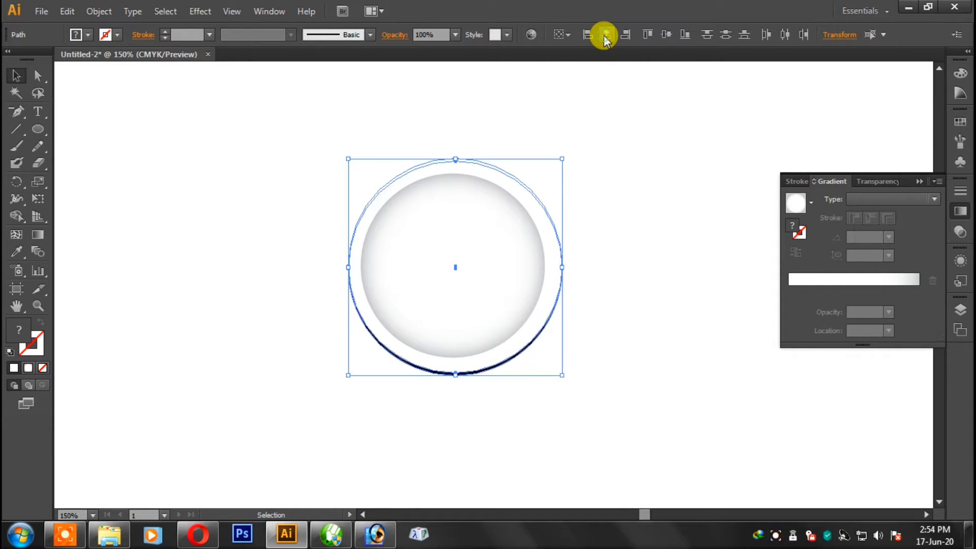
pyautogui.click(663, 35)
pyautogui.click(643, 197)
pyautogui.click(558, 280)
pyautogui.click(671, 249)
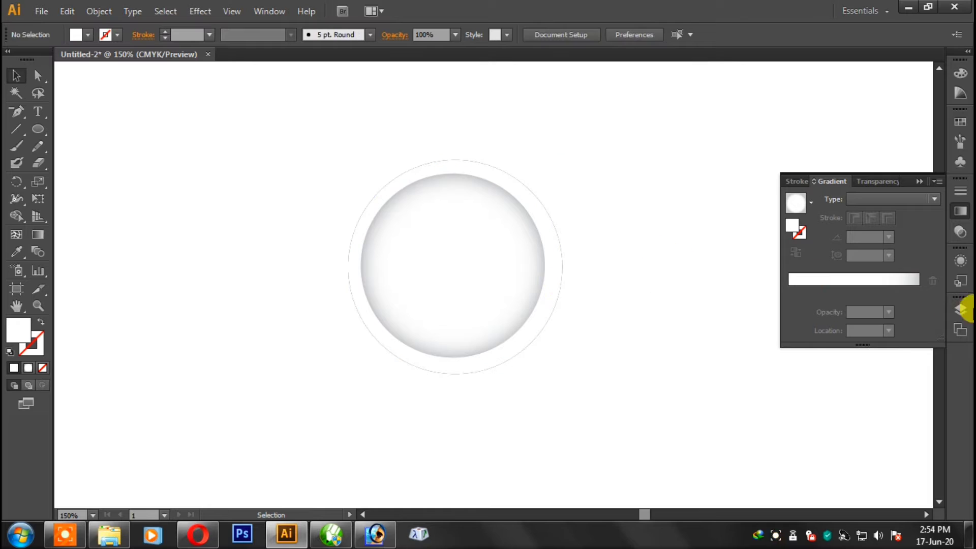
pyautogui.click(962, 309)
pyautogui.click(819, 318)
pyautogui.click(867, 363)
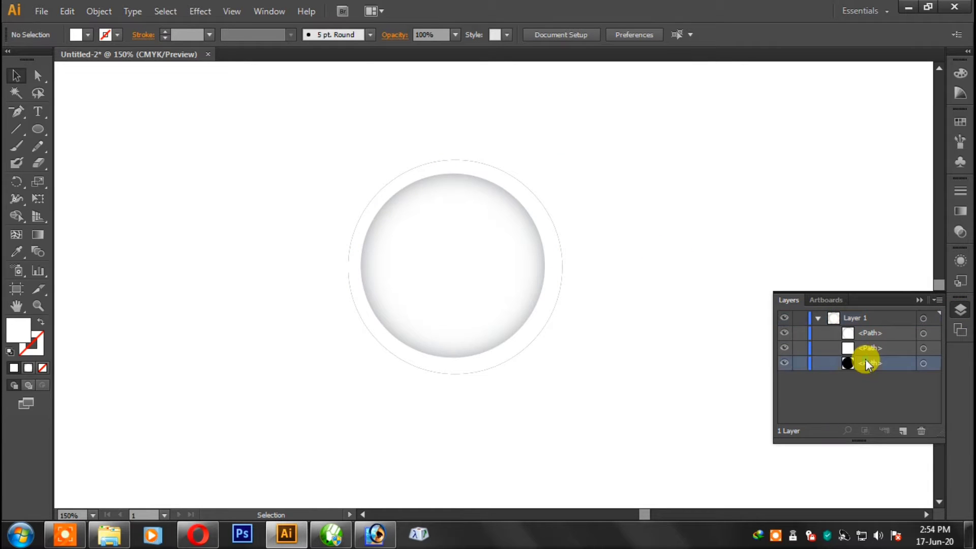
# Apply a 25.9-pixel Gaussian Blur to the black circle and nudge it back into place
pyautogui.click(201, 11)
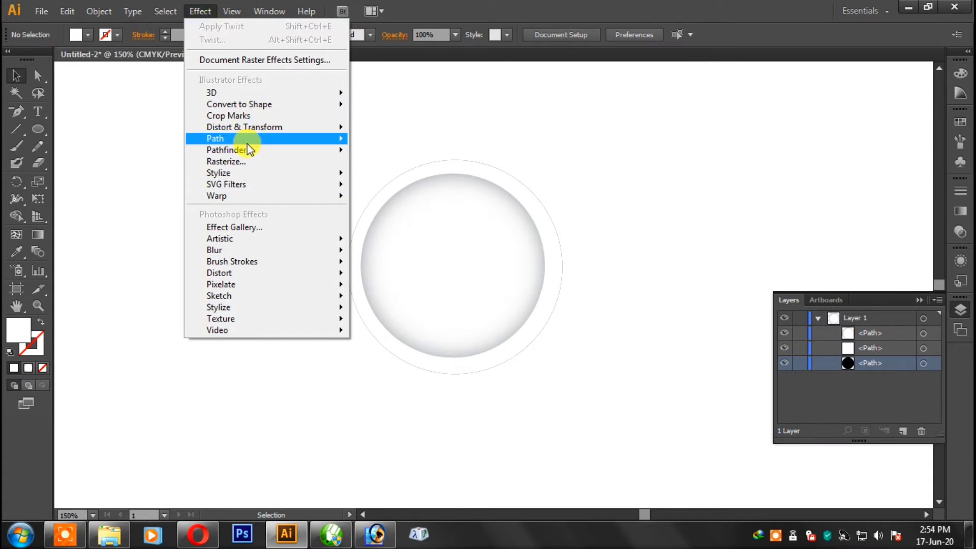
pyautogui.click(414, 252)
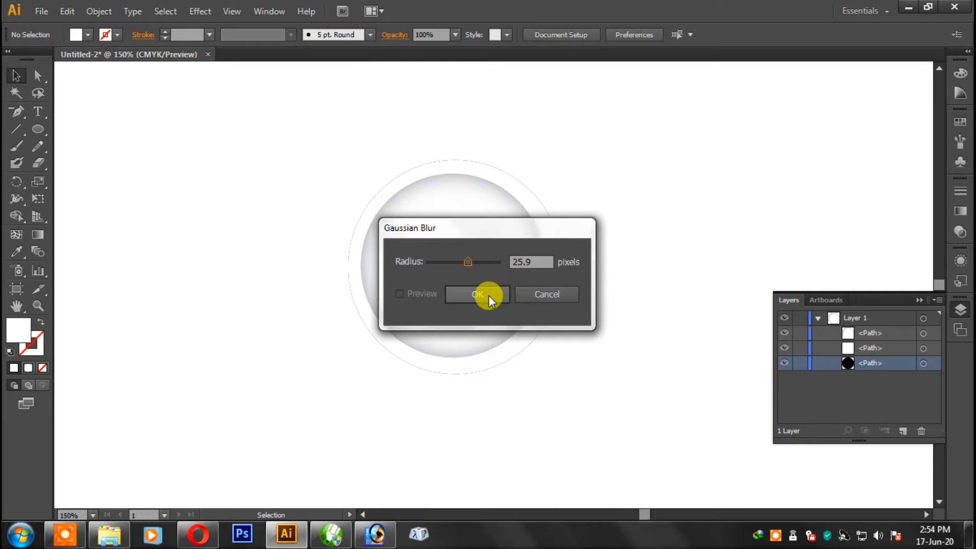
pyautogui.click(489, 295)
pyautogui.click(654, 276)
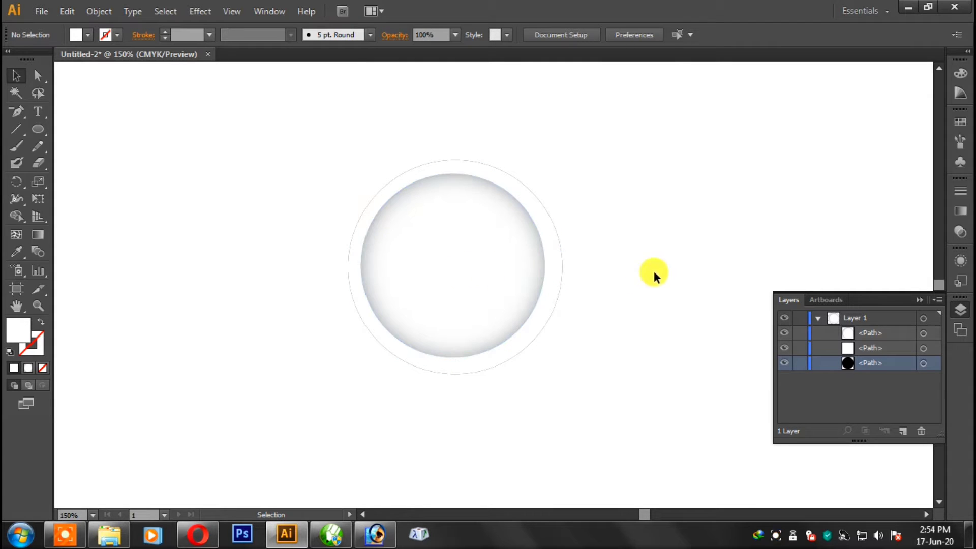
pyautogui.click(920, 367)
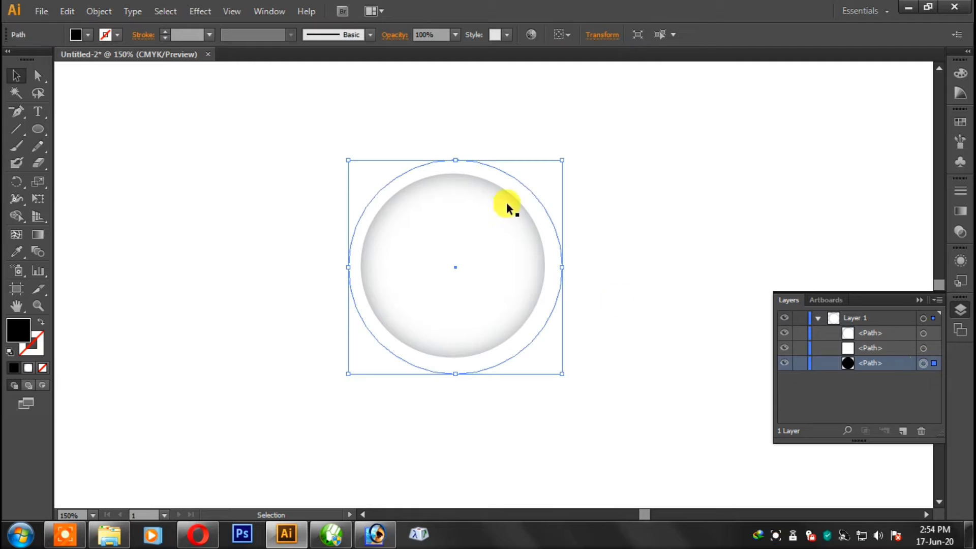
pyautogui.moveTo(507, 205); pyautogui.dragTo(584, 208)
pyautogui.hotkey('ctrl', 'z')
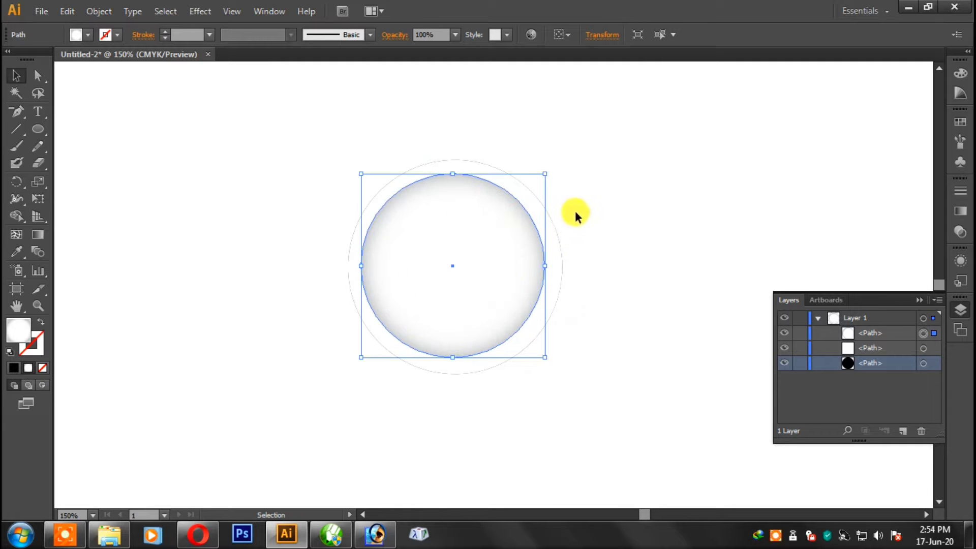
pyautogui.click(923, 363)
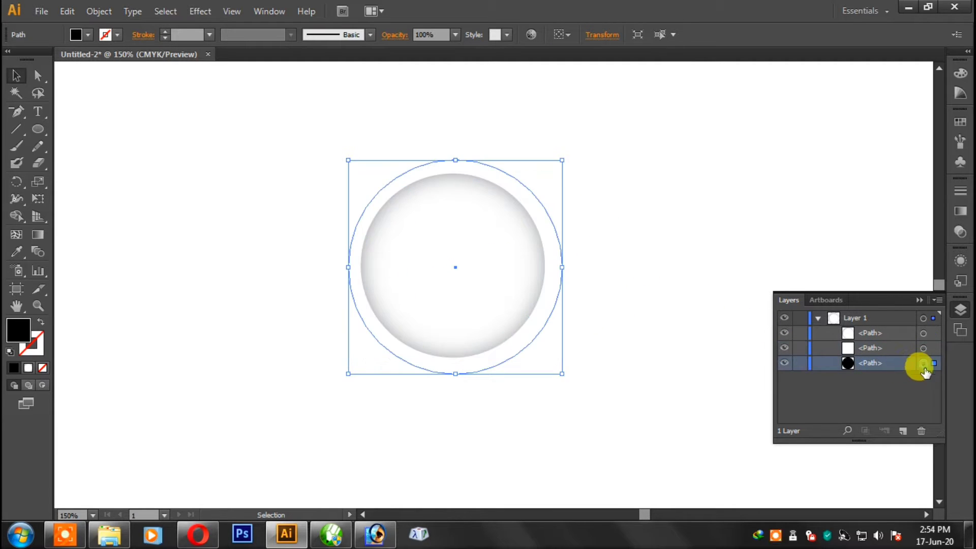
pyautogui.press('Right')
pyautogui.press('Right')
pyautogui.press('Right')
pyautogui.press('Right')
pyautogui.press('Right')
pyautogui.press('Right')
pyautogui.press('Left')
pyautogui.press('Left')
pyautogui.press('Left')
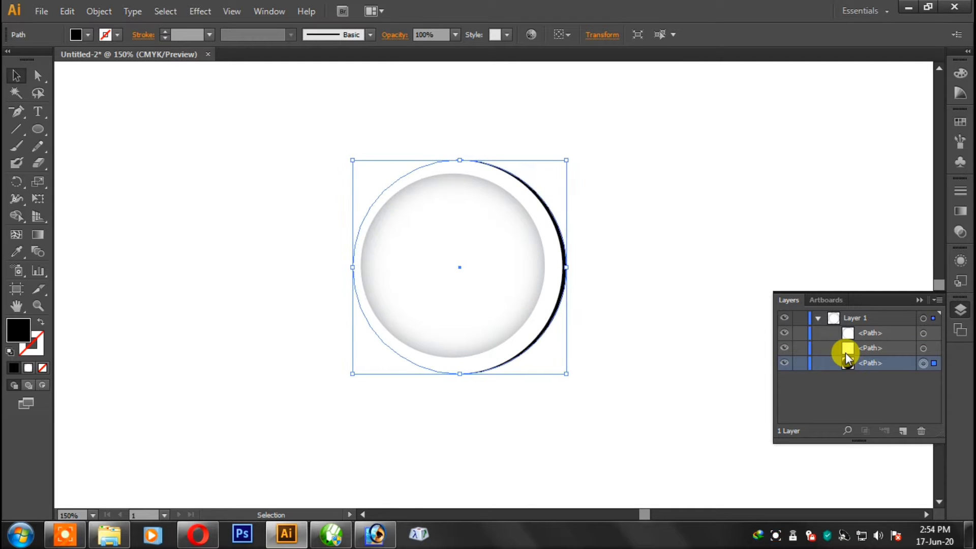
pyautogui.press('Left')
pyautogui.press('Left')
pyautogui.press('Left')
pyautogui.press('Left')
pyautogui.press('Left')
# Reapply the Gaussian Blur with preview at a 15.1-pixel radius
pyautogui.click(200, 12)
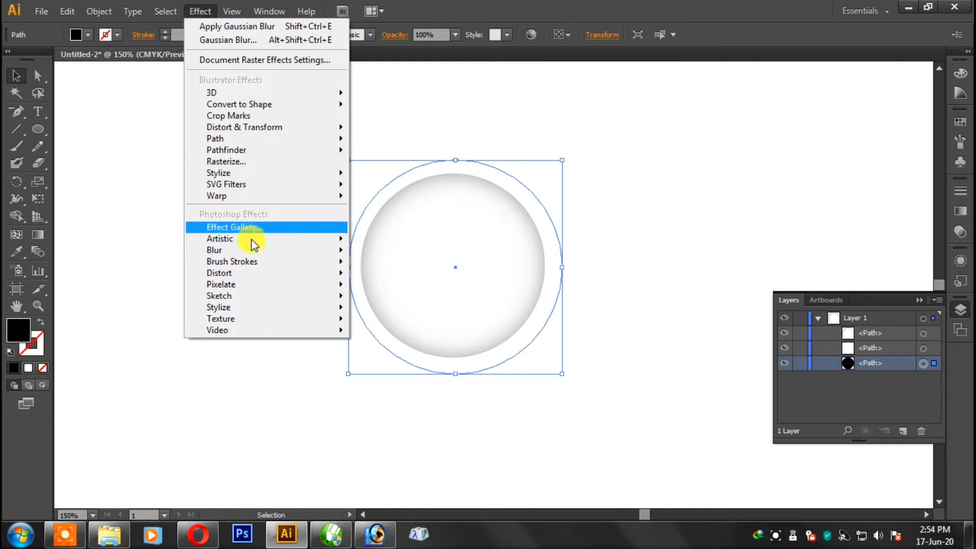
pyautogui.click(399, 252)
pyautogui.click(418, 295)
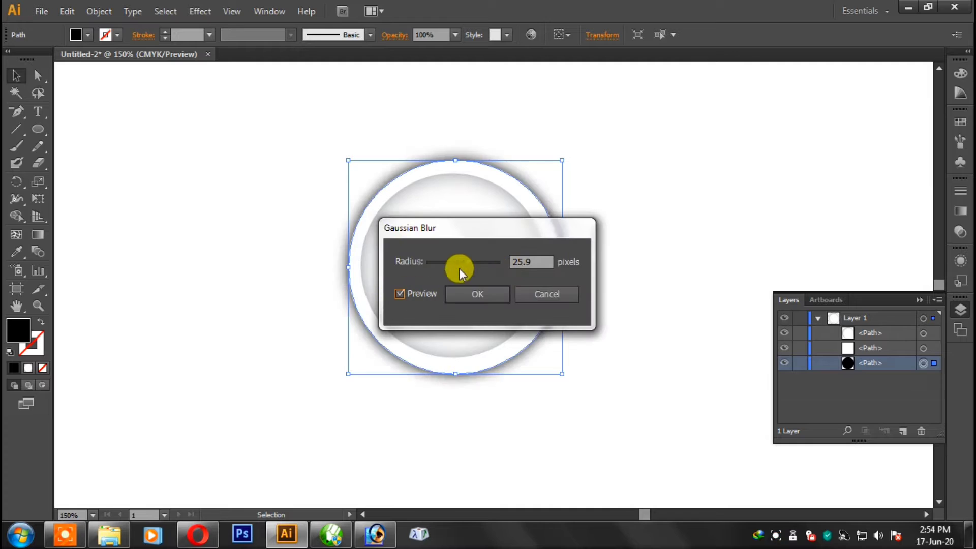
pyautogui.moveTo(467, 262); pyautogui.dragTo(464, 262)
pyautogui.click(481, 293)
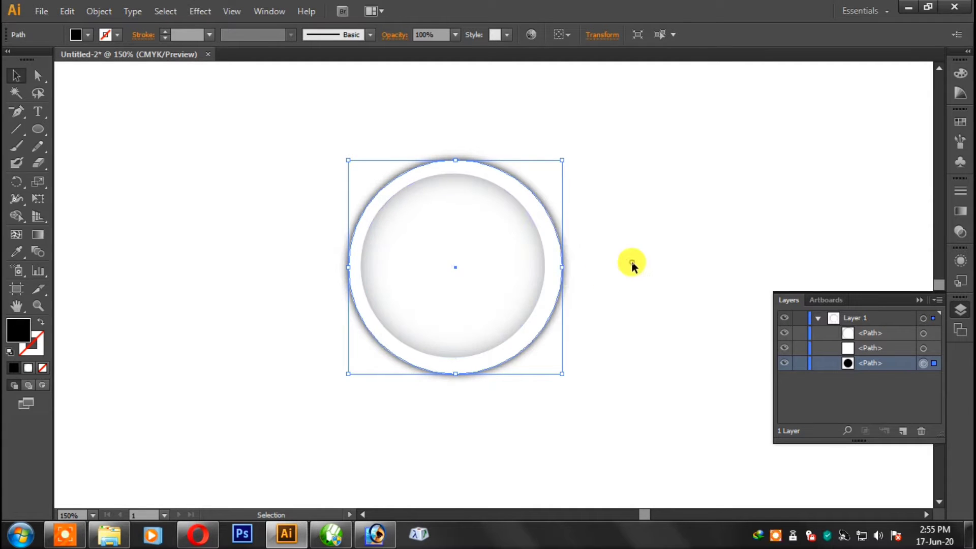
pyautogui.click(632, 262)
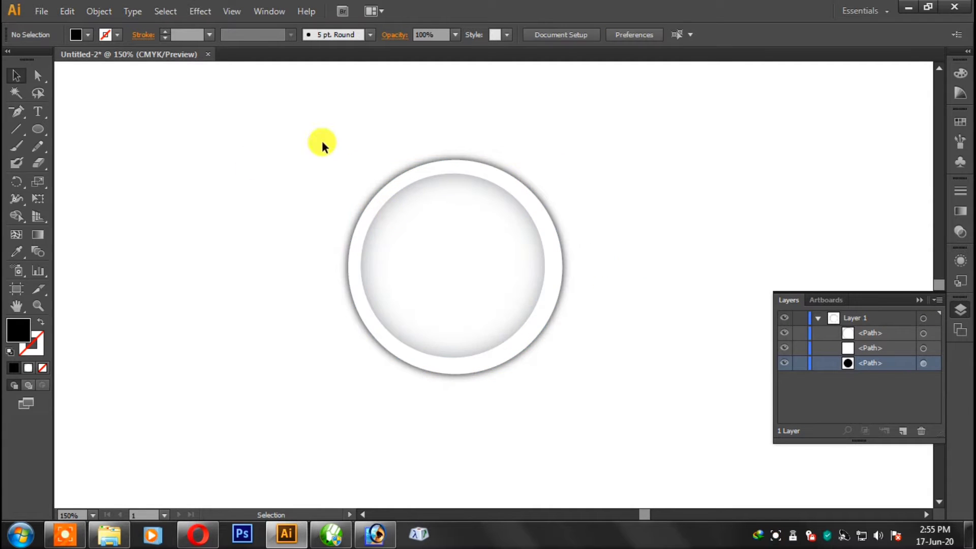
pyautogui.click(565, 273)
# Set the blurred shadow's opacity to 50% in the Transparency panel
pyautogui.click(824, 300)
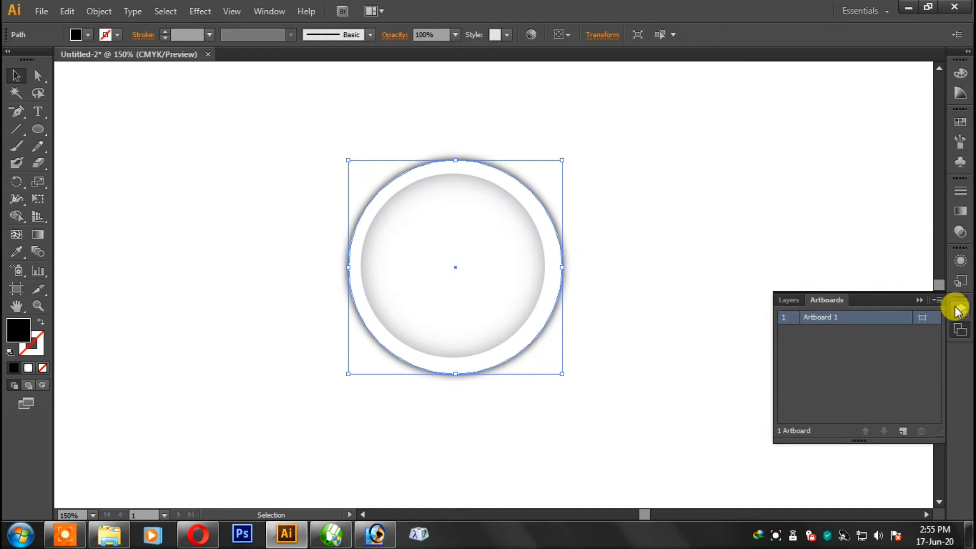
pyautogui.click(960, 231)
pyautogui.click(934, 199)
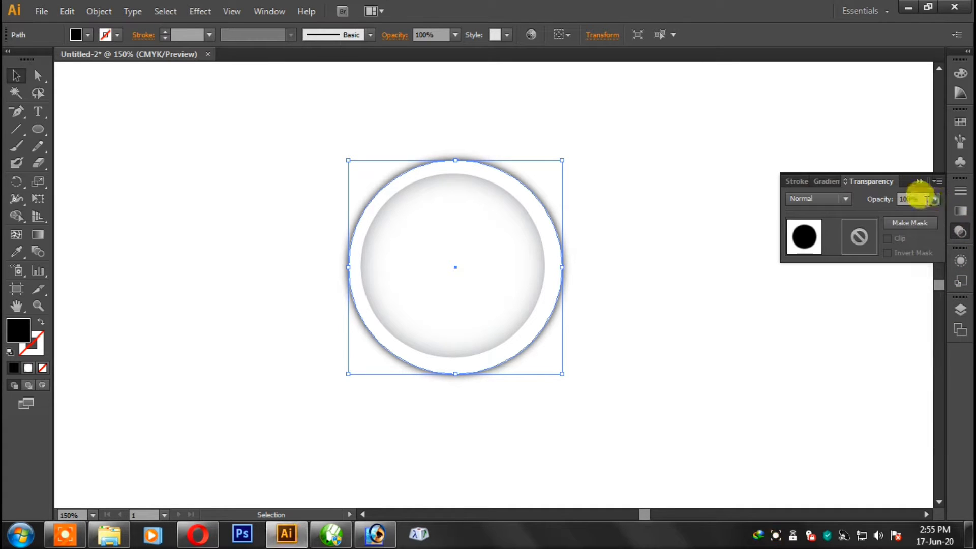
pyautogui.write('50')
pyautogui.press('Return')
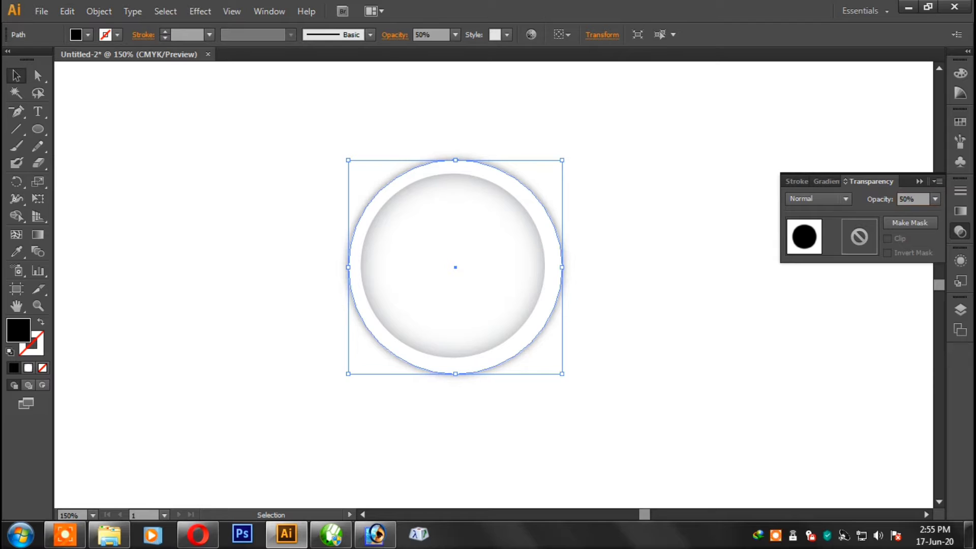
pyautogui.click(702, 165)
pyautogui.click(550, 236)
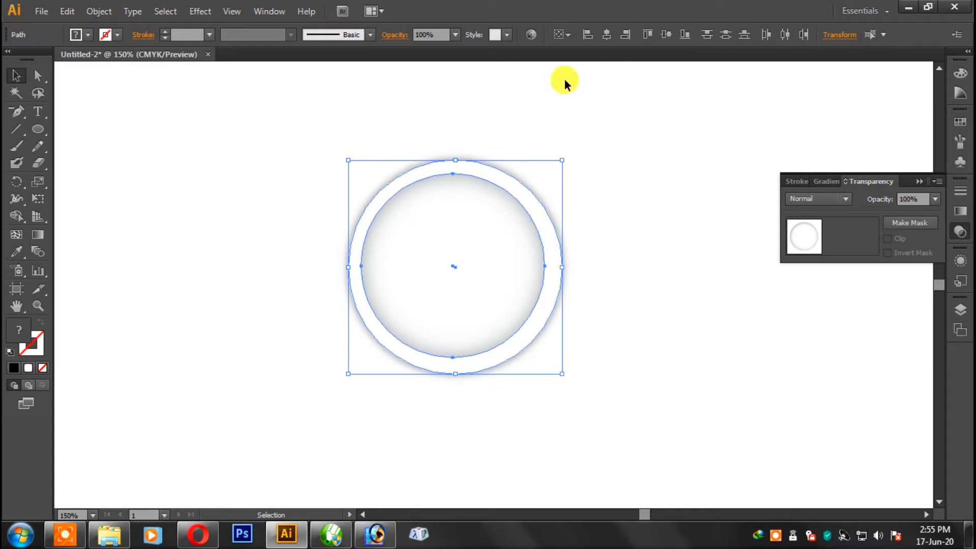
pyautogui.click(711, 168)
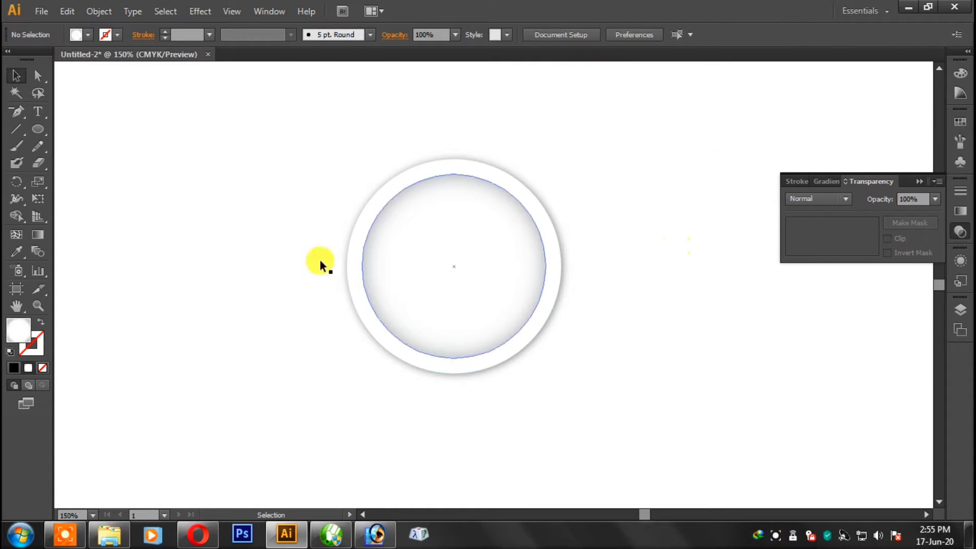
pyautogui.moveTo(320, 261); pyautogui.dragTo(696, 400)
pyautogui.click(692, 352)
# Draw a new circle to the left of the button with the Ellipse tool
pyautogui.scroll(-1, 671, 342)
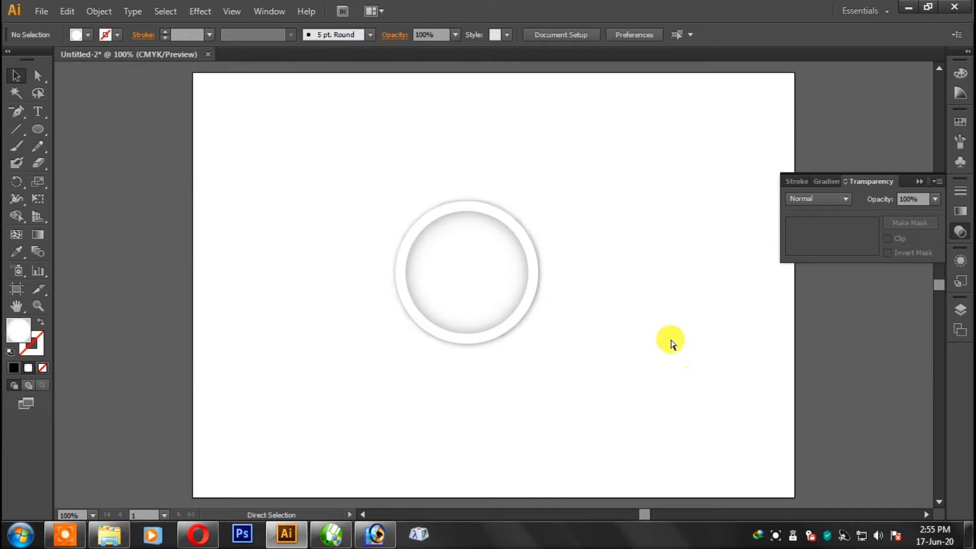
pyautogui.scroll(1, 509, 254)
pyautogui.click(38, 129)
pyautogui.moveTo(164, 132); pyautogui.dragTo(244, 205)
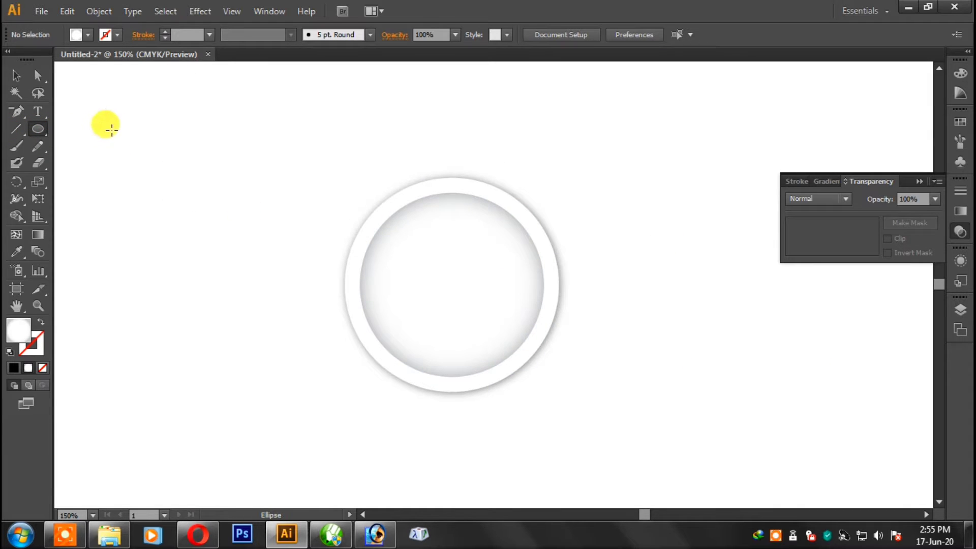
pyautogui.moveTo(126, 128); pyautogui.dragTo(325, 285)
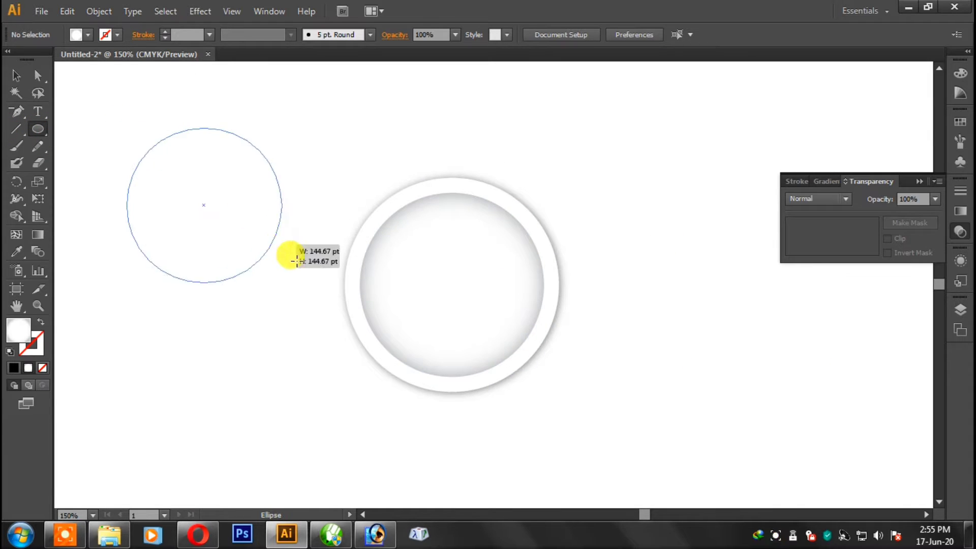
# Fill the new circle green and send it behind the ring, overlapping its left side
pyautogui.click(17, 75)
pyautogui.click(88, 35)
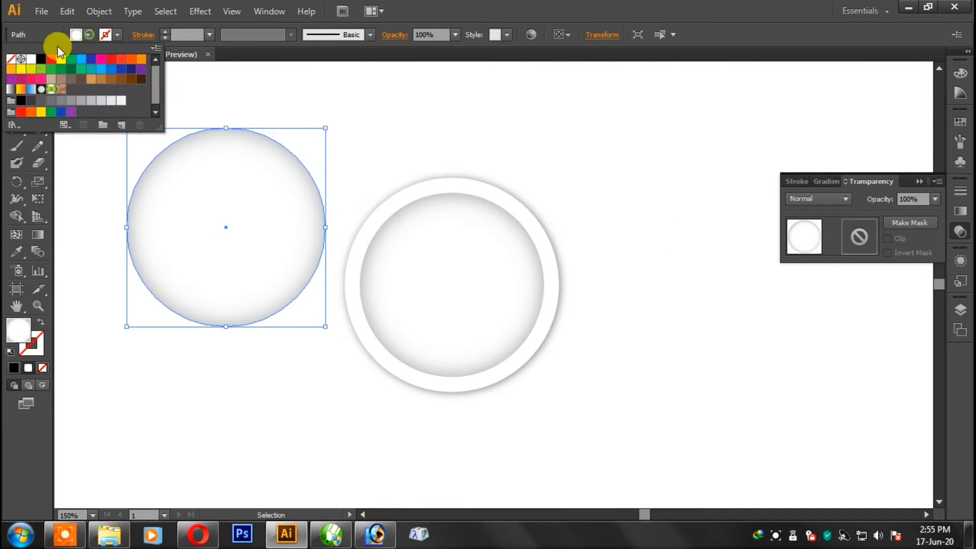
pyautogui.click(71, 60)
pyautogui.click(501, 135)
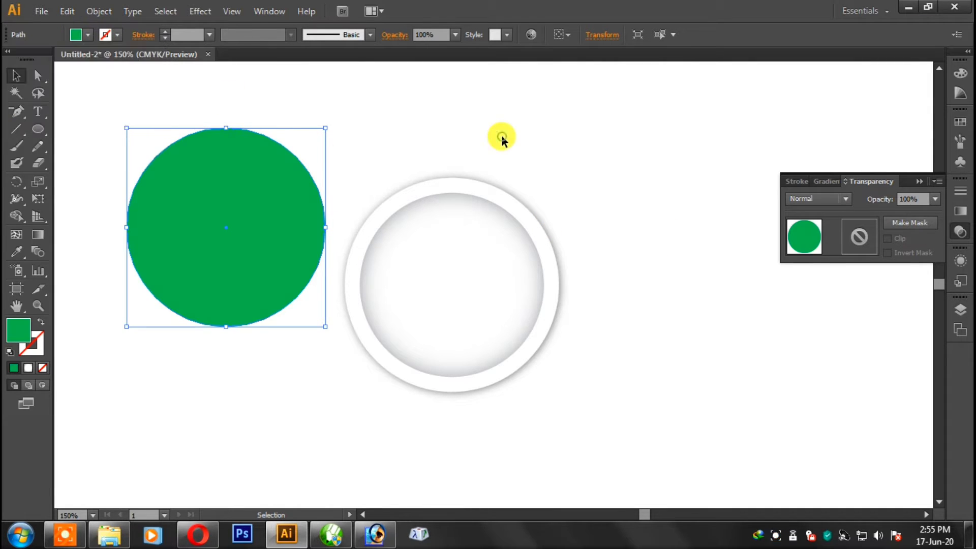
pyautogui.moveTo(263, 211); pyautogui.dragTo(333, 211)
pyautogui.hotkey('ctrl', 'shift', '[')
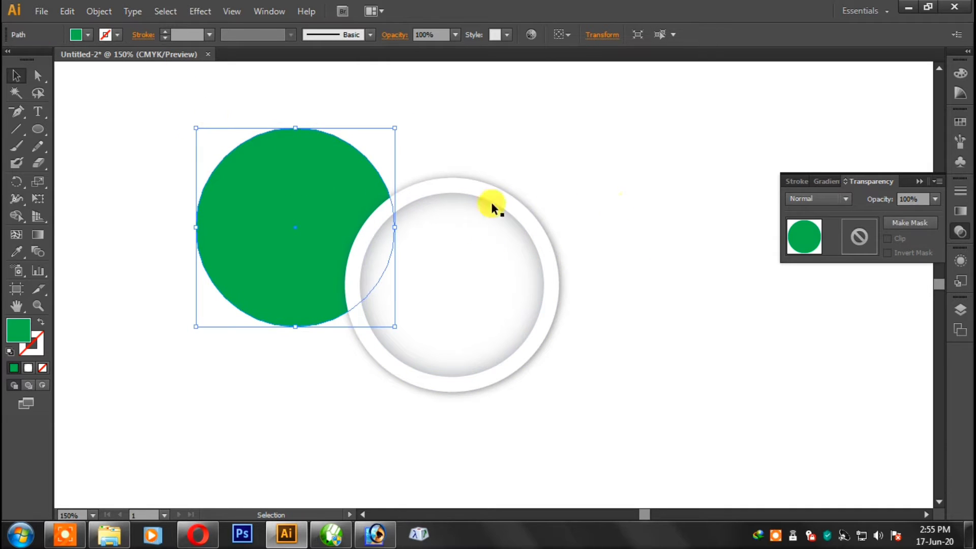
# Recolour the circle light blue and inspect its blend mode and swatch options
pyautogui.click(88, 34)
pyautogui.click(99, 69)
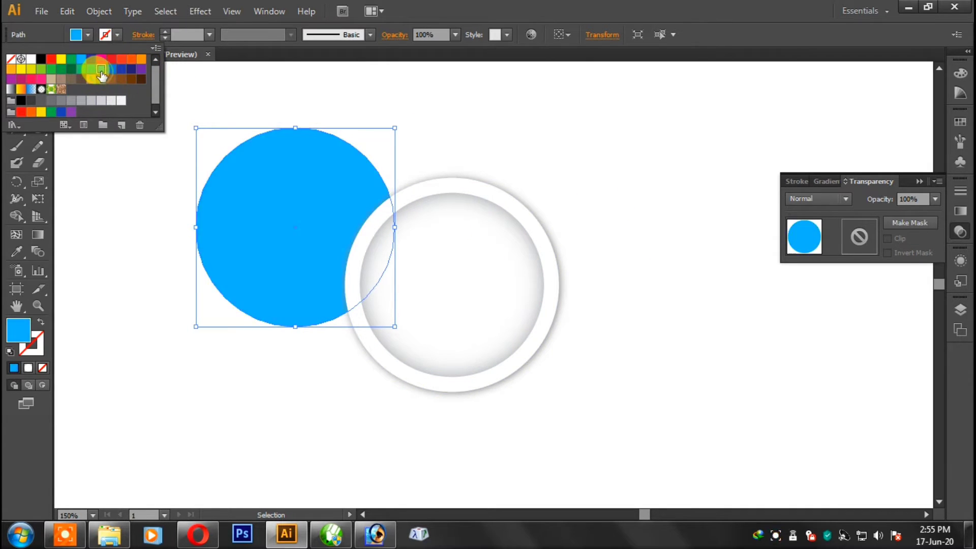
pyautogui.click(519, 152)
pyautogui.doubleClick(342, 175)
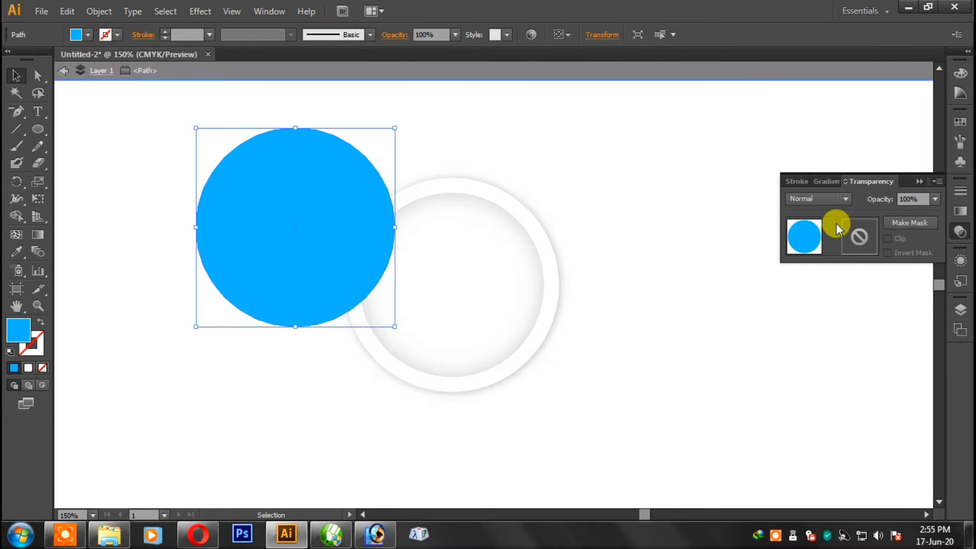
pyautogui.click(846, 200)
pyautogui.click(960, 122)
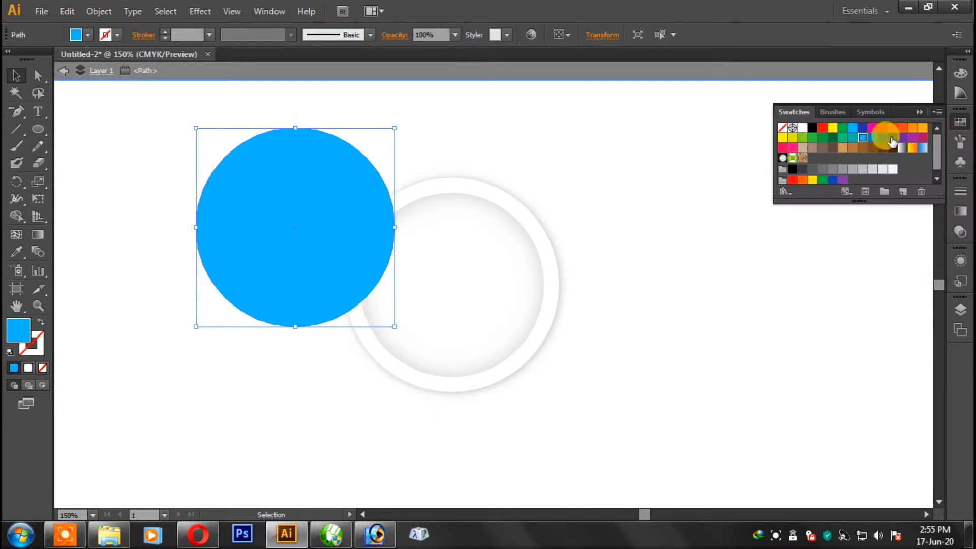
pyautogui.click(844, 192)
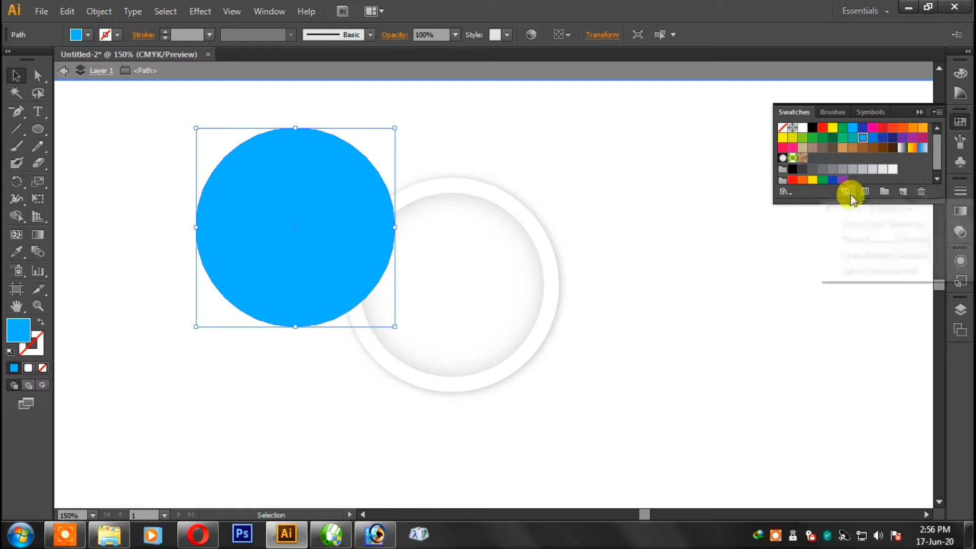
pyautogui.click(859, 198)
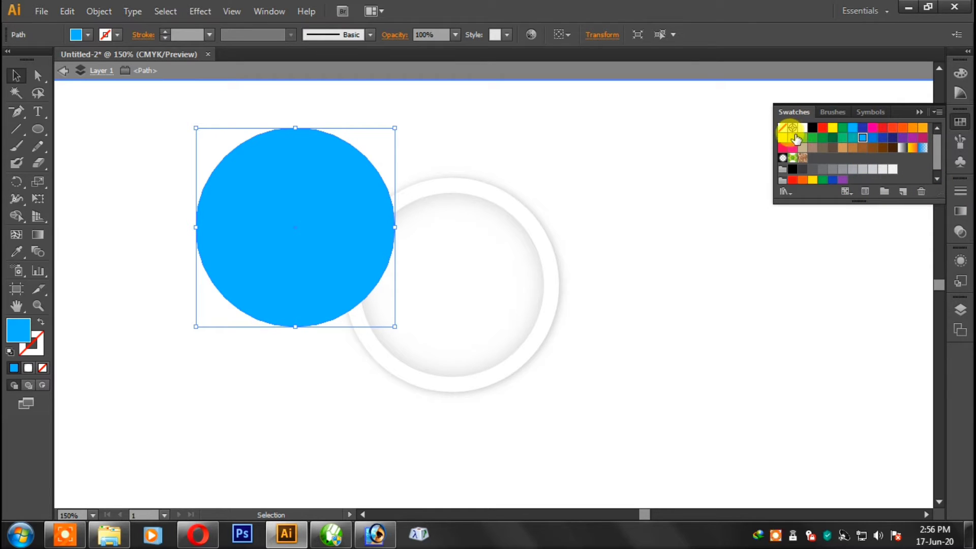
pyautogui.doubleClick(721, 250)
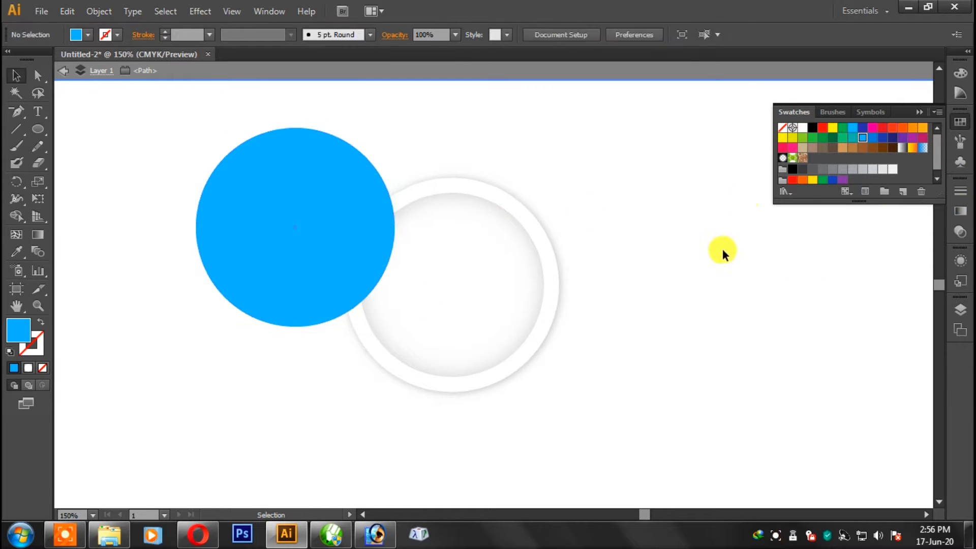
# Duplicate the blue circle above the button and resize the copies around it
pyautogui.click(285, 194)
pyautogui.click(919, 112)
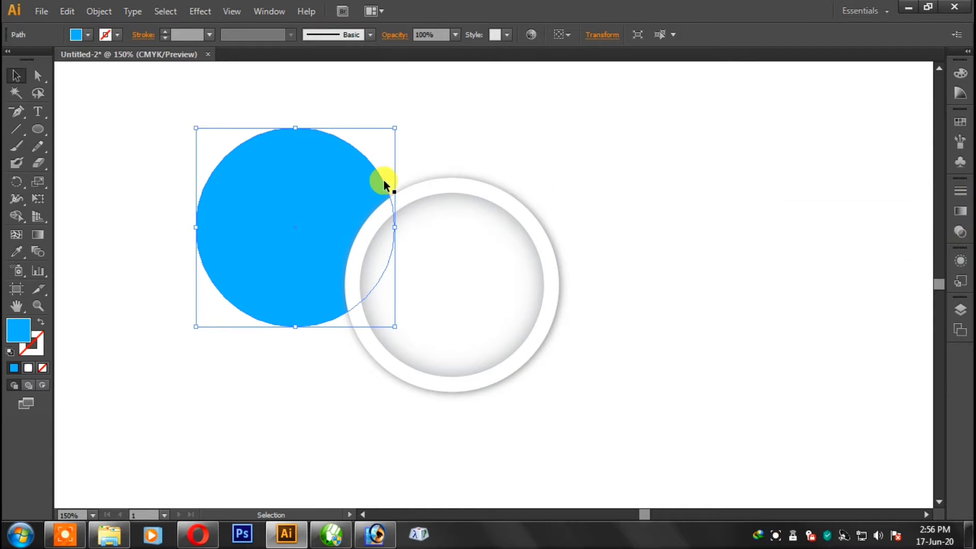
pyautogui.moveTo(383, 184)
pyautogui.mouseDown()
pyautogui.moveTo(473, 163)
pyautogui.moveTo(479, 220)
pyautogui.moveTo(480, 191)
pyautogui.mouseUp()
pyautogui.moveTo(537, 126); pyautogui.dragTo(536, 150)
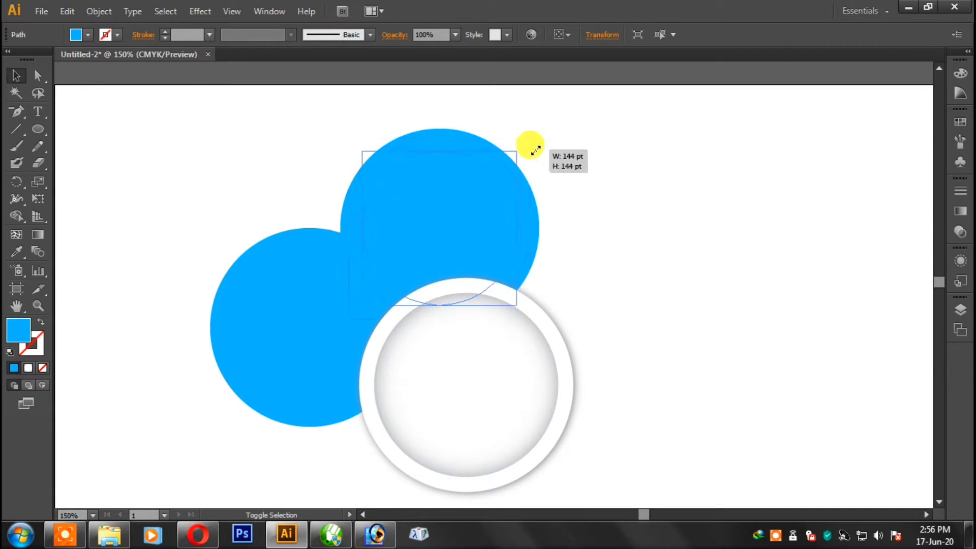
pyautogui.click(612, 236)
pyautogui.scroll(-1, 610, 326)
pyautogui.moveTo(404, 161); pyautogui.dragTo(393, 174)
pyautogui.click(676, 192)
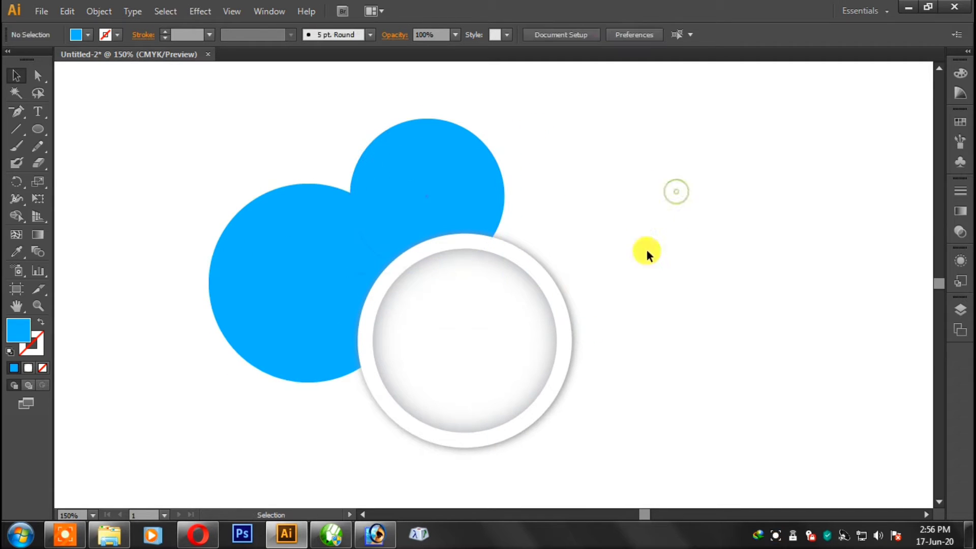
pyautogui.moveTo(321, 279)
pyautogui.mouseDown()
pyautogui.moveTo(599, 218)
pyautogui.moveTo(594, 227)
pyautogui.mouseUp()
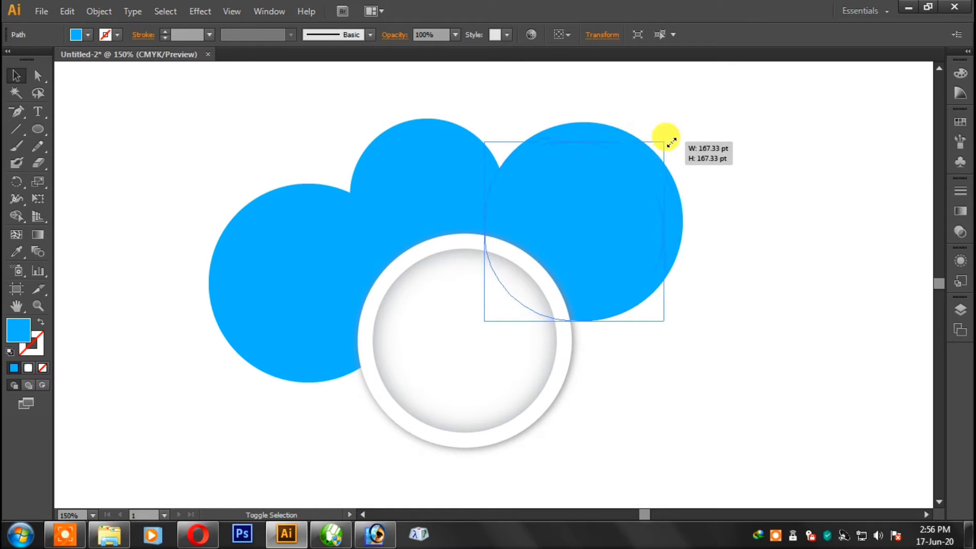
pyautogui.moveTo(683, 122); pyautogui.dragTo(664, 141)
# Enlarge the lower circle and copy circles to the button's right and lower right
pyautogui.hotkey('ctrl', '-')
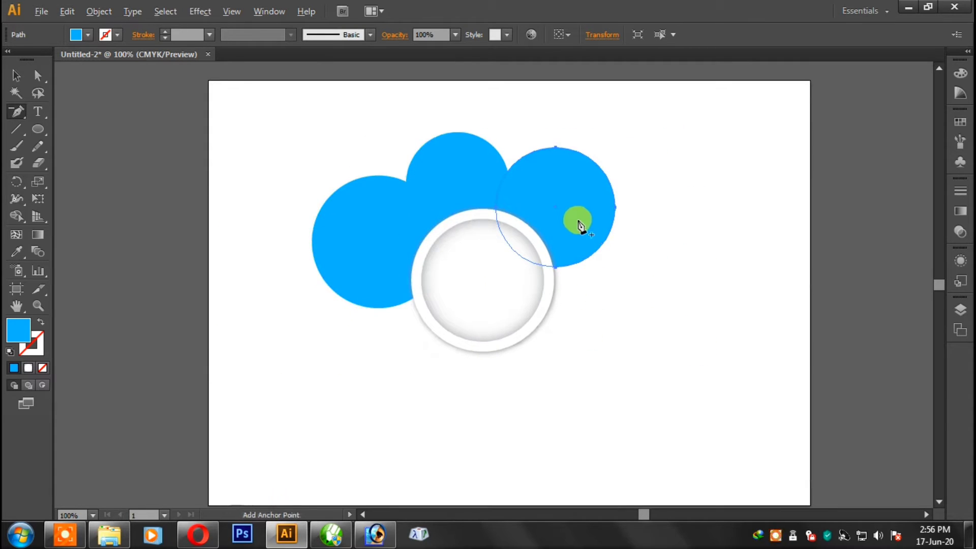
pyautogui.moveTo(567, 213); pyautogui.dragTo(423, 368)
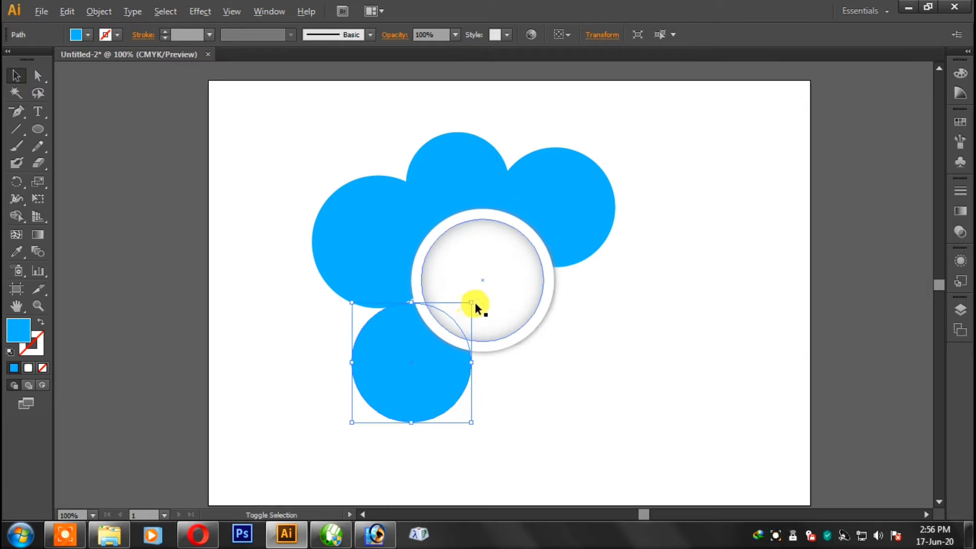
pyautogui.moveTo(475, 302); pyautogui.dragTo(496, 283)
pyautogui.click(582, 380)
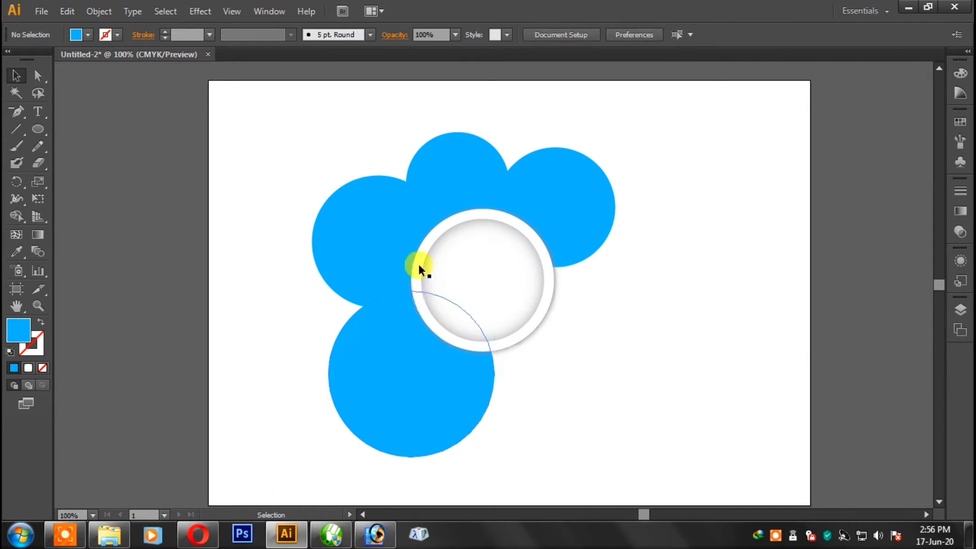
pyautogui.click(382, 228)
pyautogui.click(462, 161)
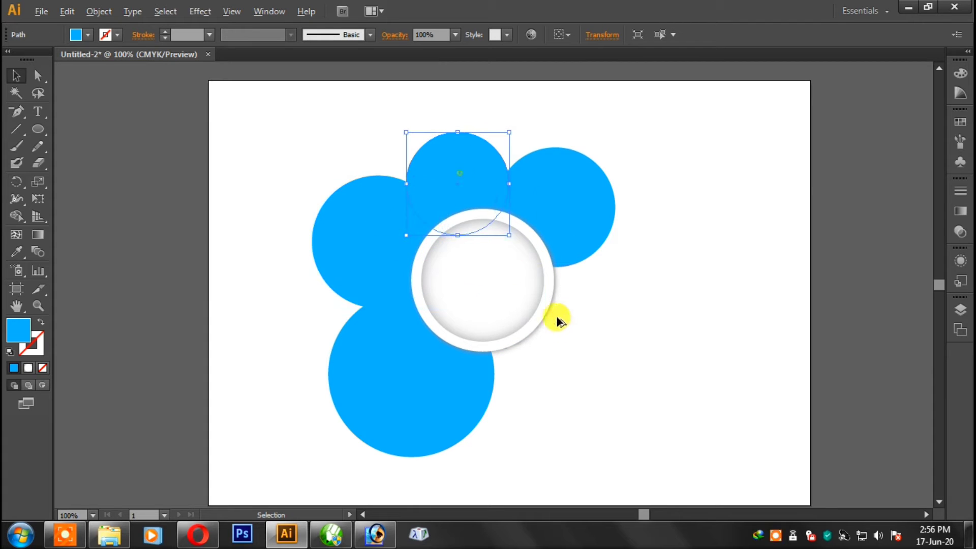
pyautogui.moveTo(495, 152)
pyautogui.mouseDown()
pyautogui.moveTo(627, 255)
pyautogui.moveTo(586, 267)
pyautogui.mouseUp()
pyautogui.click(382, 244)
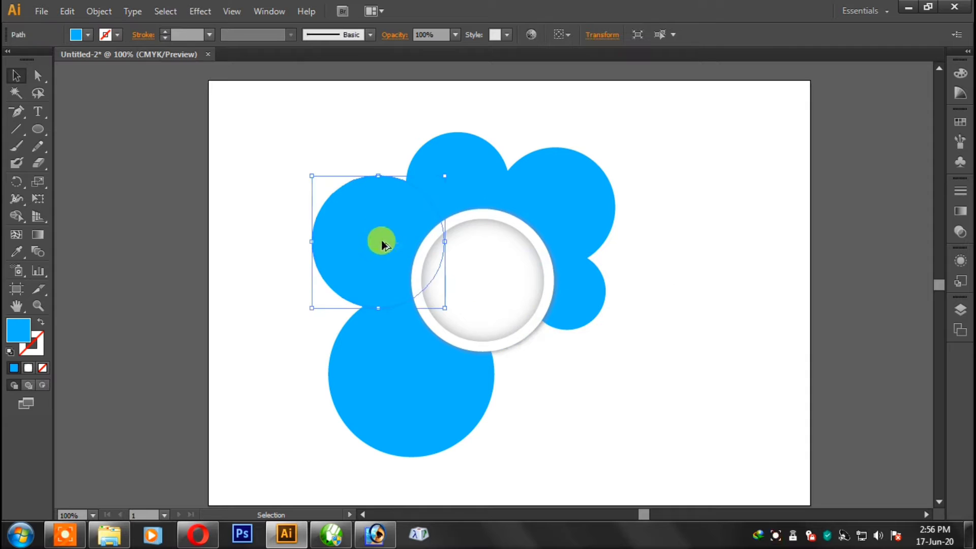
pyautogui.moveTo(382, 246); pyautogui.dragTo(540, 349)
pyautogui.click(705, 367)
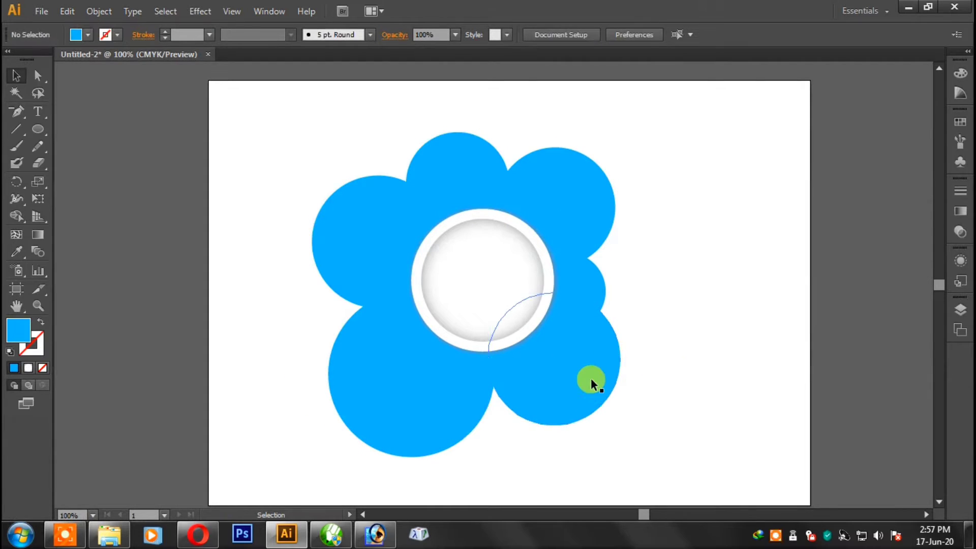
# Recolour the lower-right petal, trying a light teal before settling on green
pyautogui.click(590, 377)
pyautogui.click(77, 35)
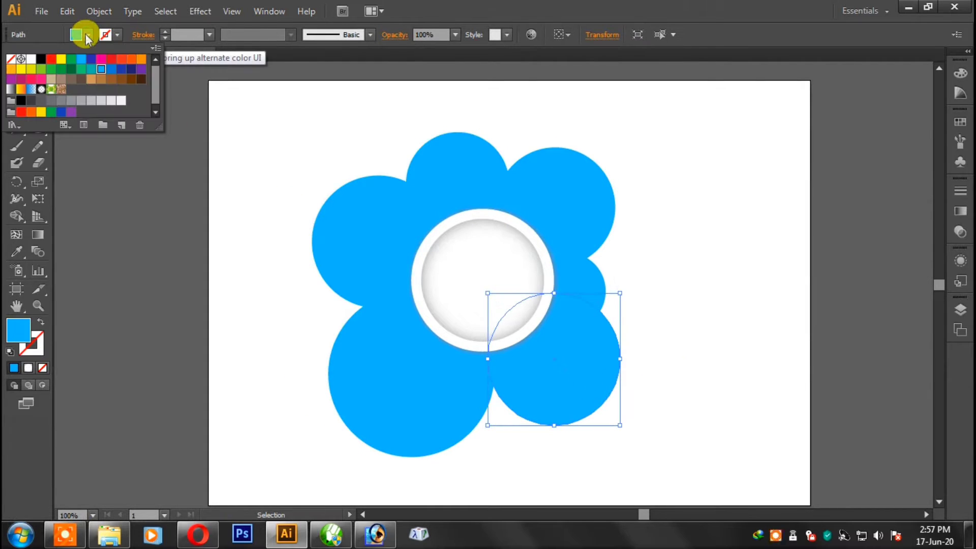
pyautogui.click(76, 38)
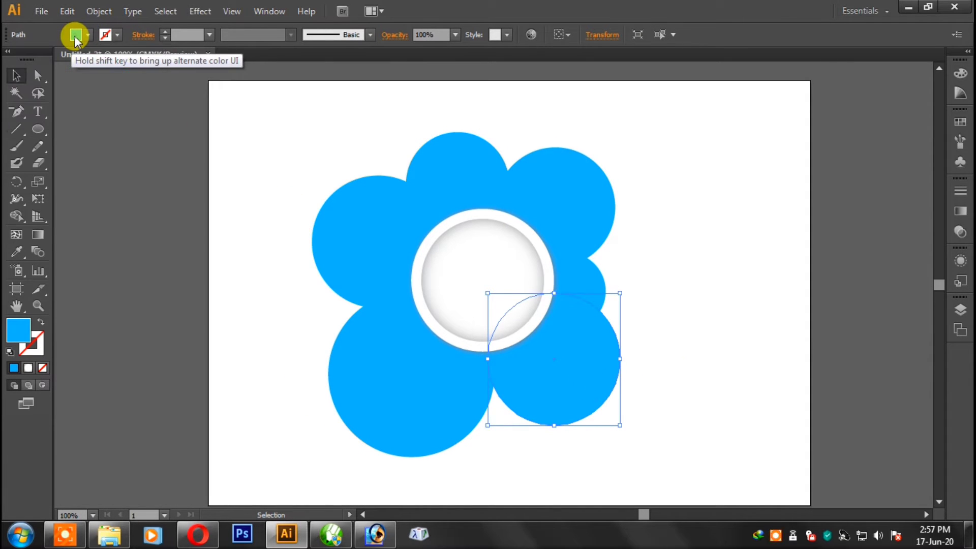
pyautogui.doubleClick(18, 329)
pyautogui.moveTo(503, 318); pyautogui.dragTo(501, 288)
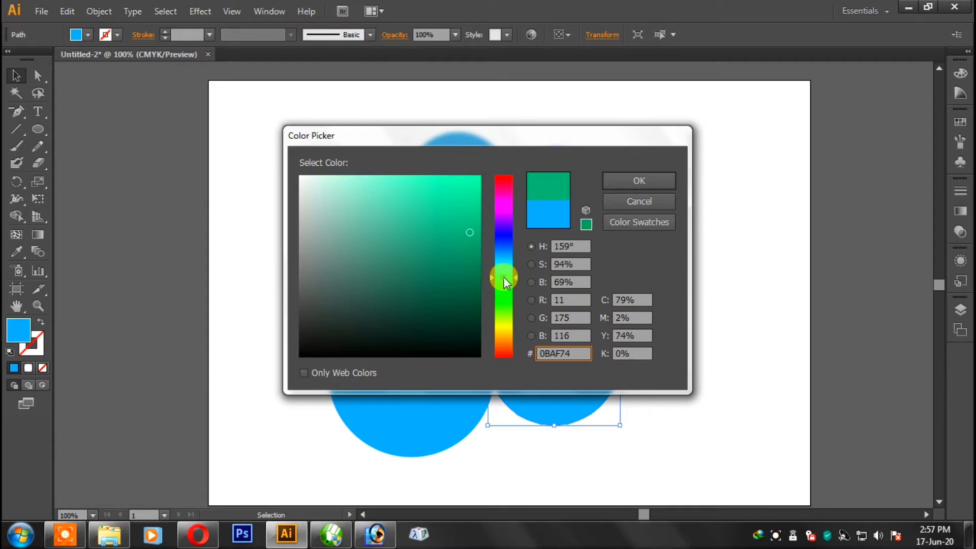
pyautogui.click(425, 207)
pyautogui.click(395, 173)
pyautogui.click(608, 182)
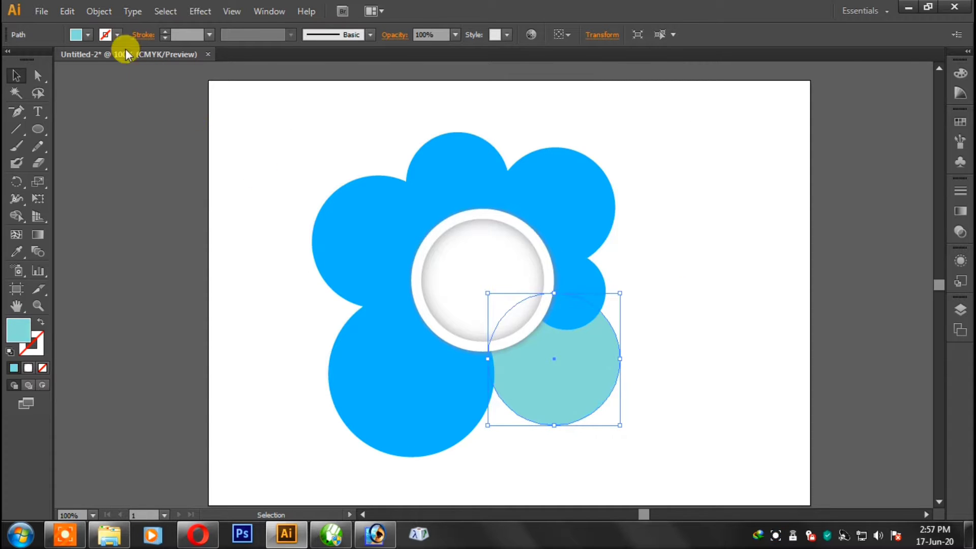
pyautogui.click(78, 34)
pyautogui.click(42, 68)
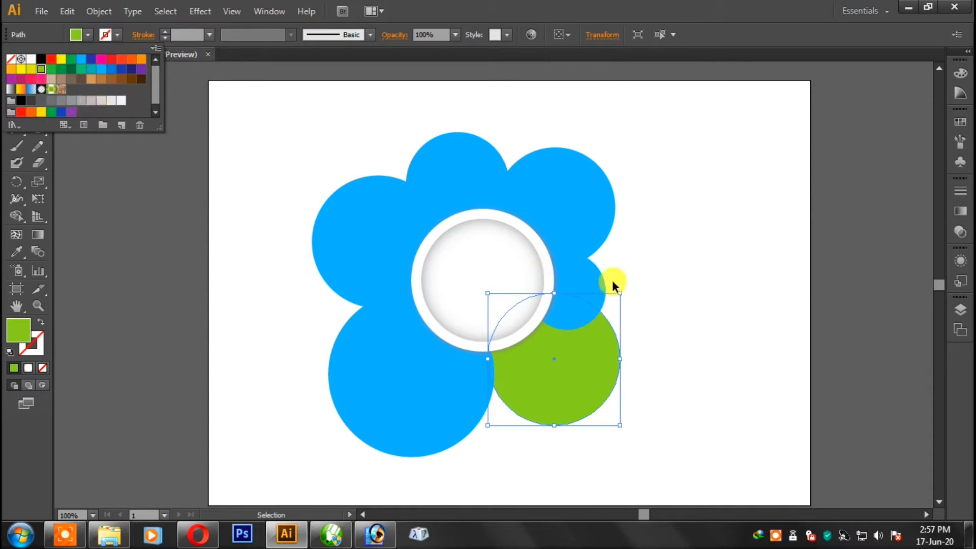
pyautogui.click(612, 279)
# Make the upper-right petal magenta and the top petal red-orange
pyautogui.click(602, 229)
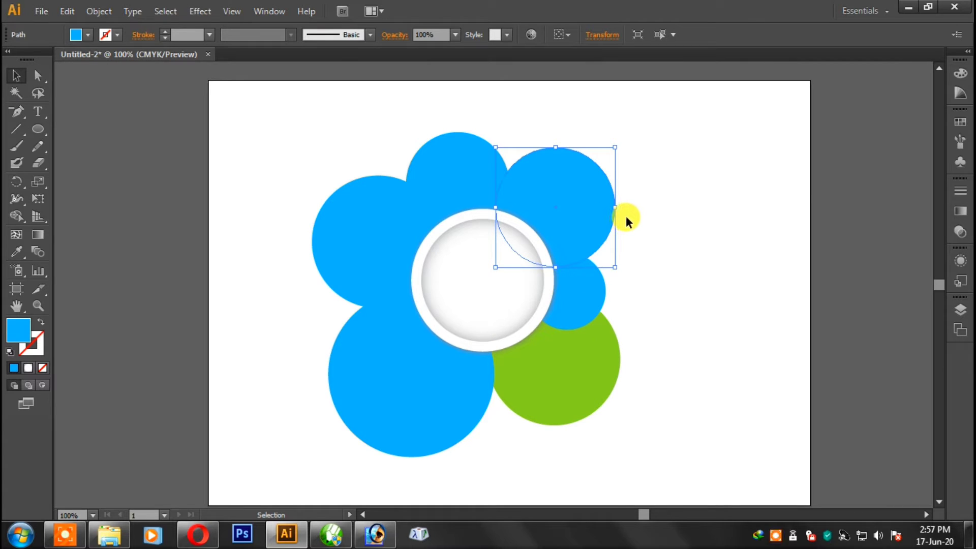
pyautogui.click(84, 34)
pyautogui.click(101, 59)
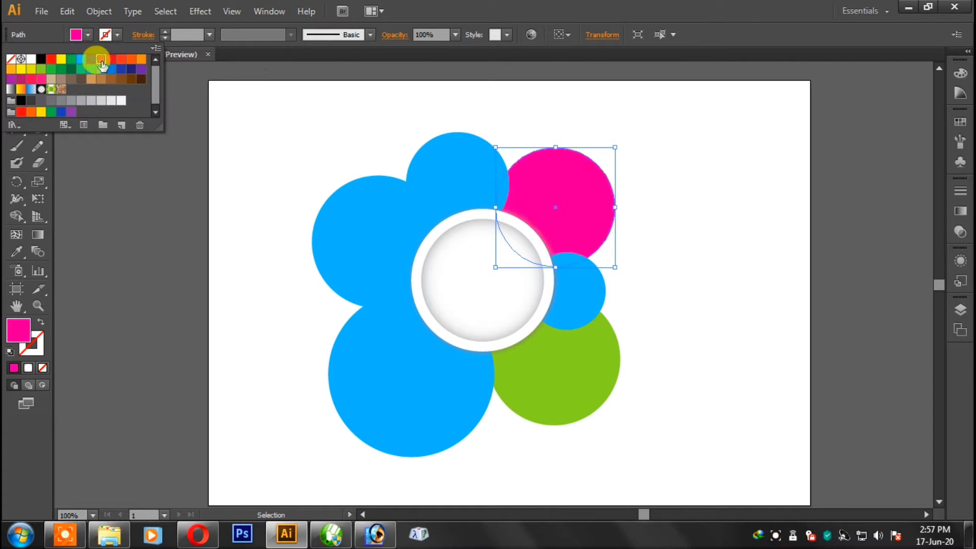
pyautogui.click(779, 215)
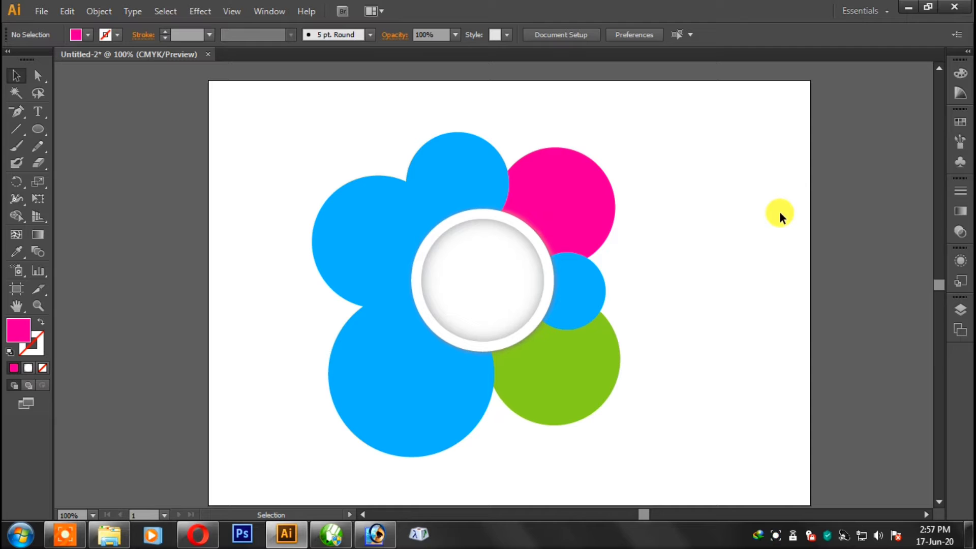
pyautogui.click(442, 183)
pyautogui.click(88, 35)
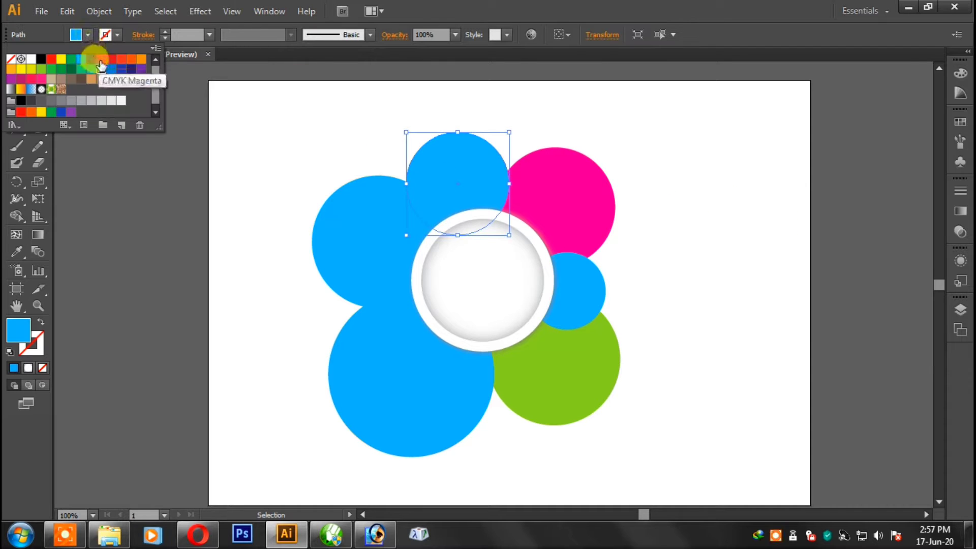
pyautogui.click(111, 60)
pyautogui.click(127, 61)
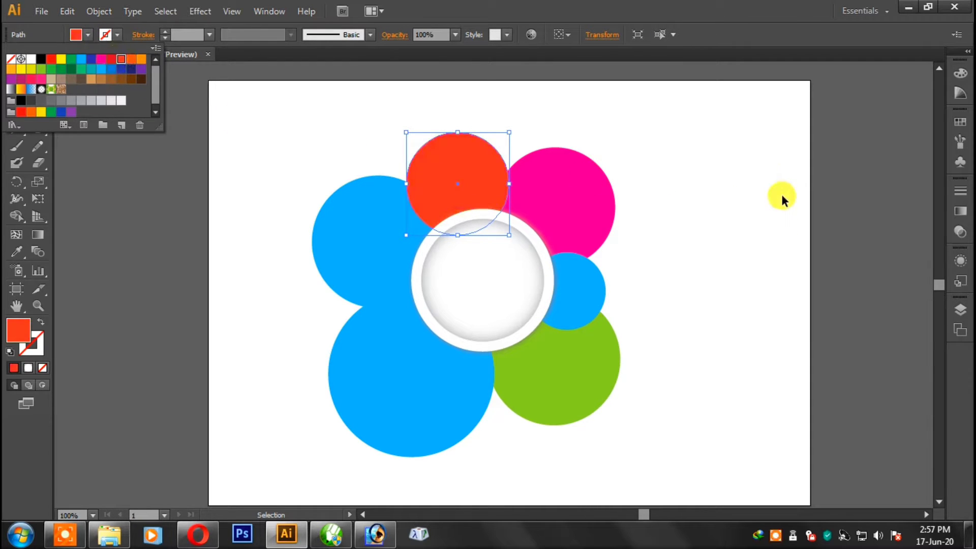
pyautogui.click(780, 197)
# Fill the left petal orange
pyautogui.click(372, 222)
pyautogui.click(88, 34)
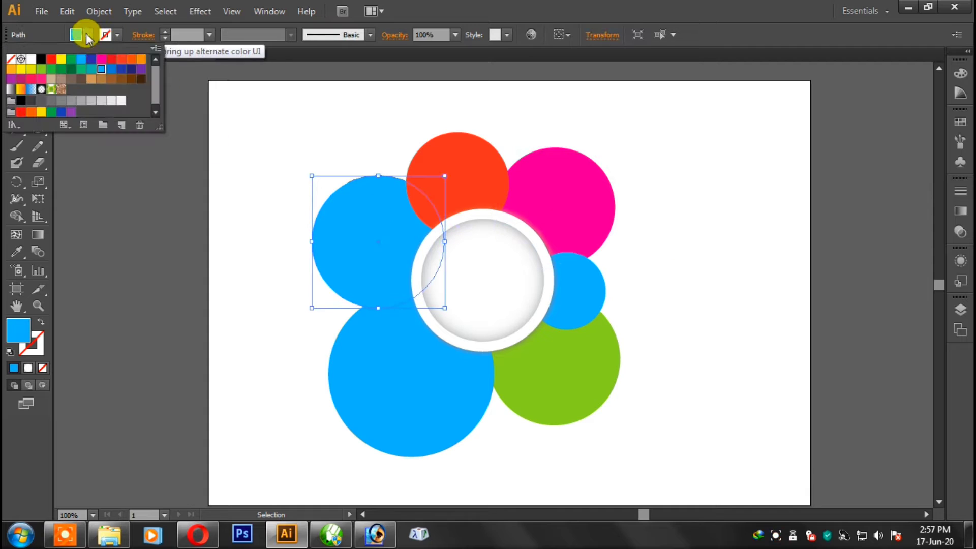
pyautogui.click(141, 69)
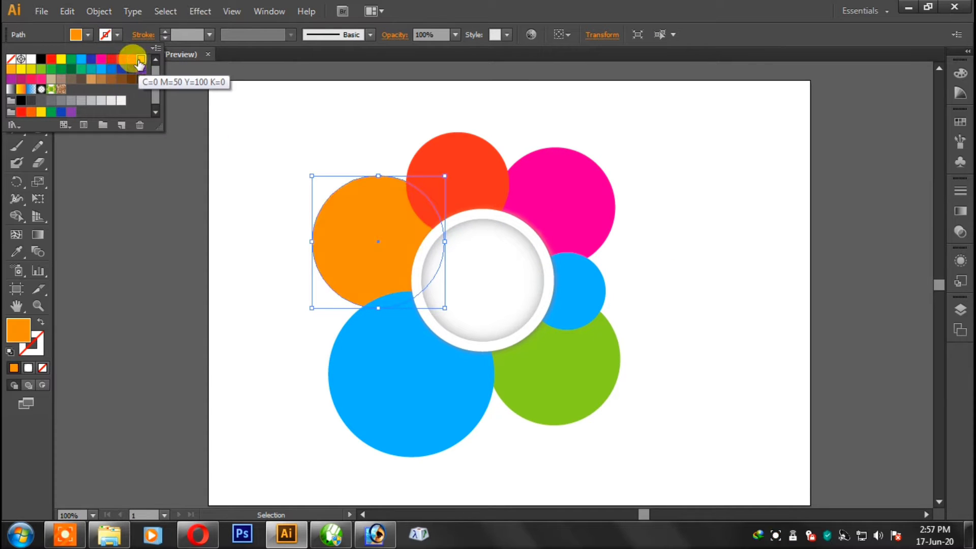
pyautogui.click(141, 59)
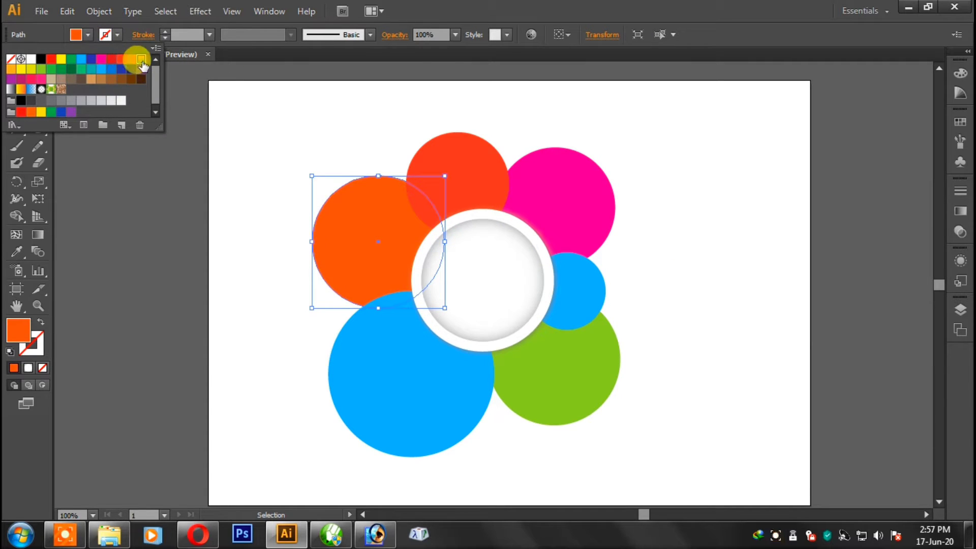
pyautogui.click(335, 127)
# Fill the large bottom petal green
pyautogui.click(403, 399)
pyautogui.click(88, 34)
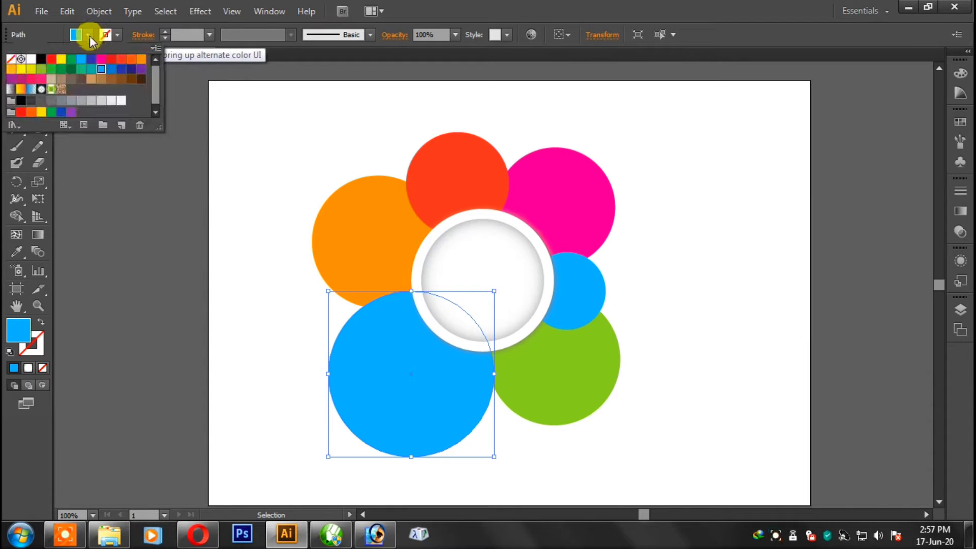
pyautogui.click(78, 66)
pyautogui.click(740, 331)
pyautogui.click(404, 299)
pyautogui.click(707, 144)
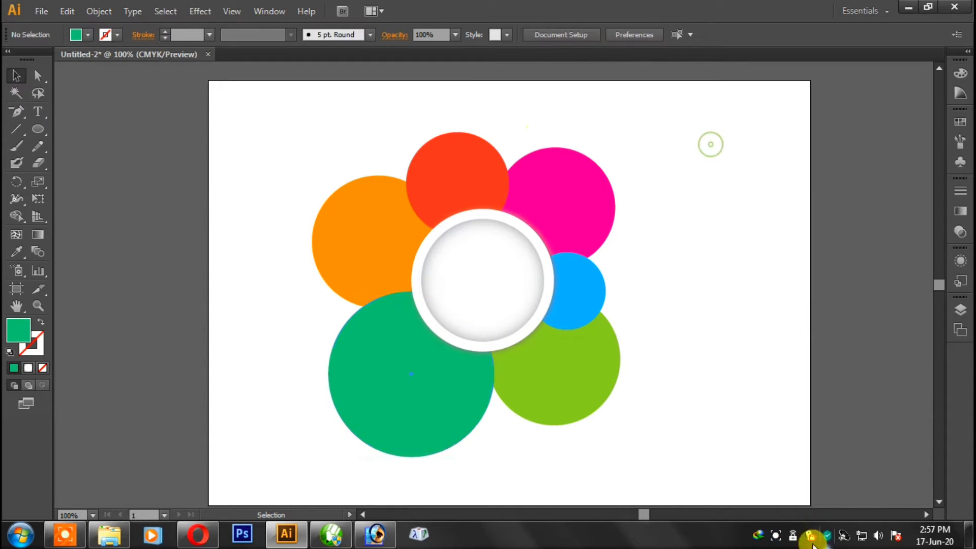
pyautogui.rightClick(775, 534)
# Apply the Color blend mode in the Transparency panel, including the large green bottom circle
pyautogui.click(711, 345)
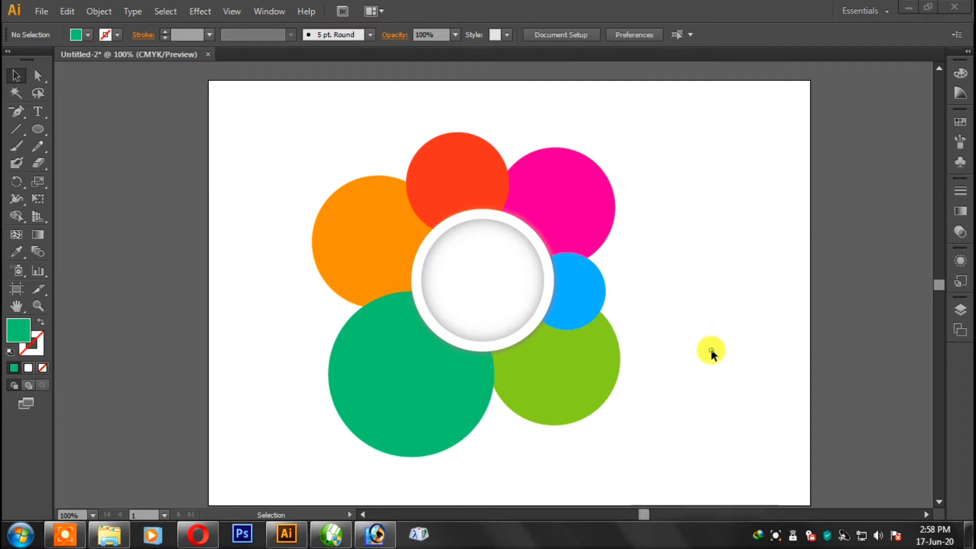
pyautogui.click(959, 232)
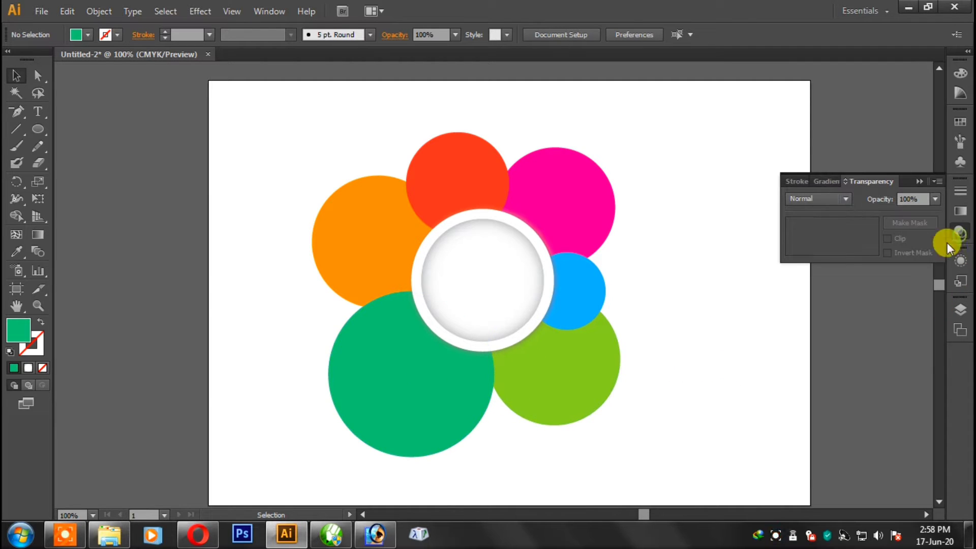
pyautogui.click(841, 198)
pyautogui.click(822, 446)
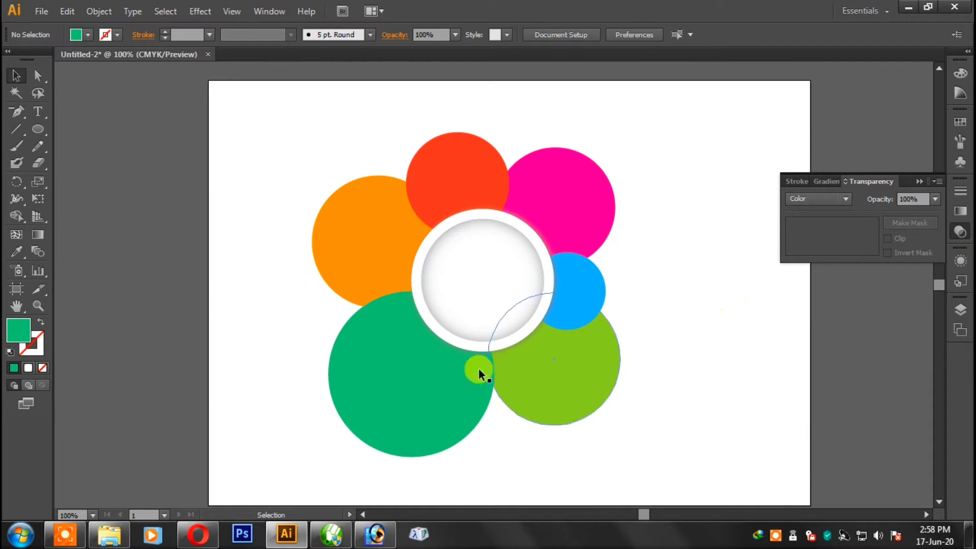
pyautogui.click(479, 373)
pyautogui.click(844, 199)
pyautogui.click(828, 446)
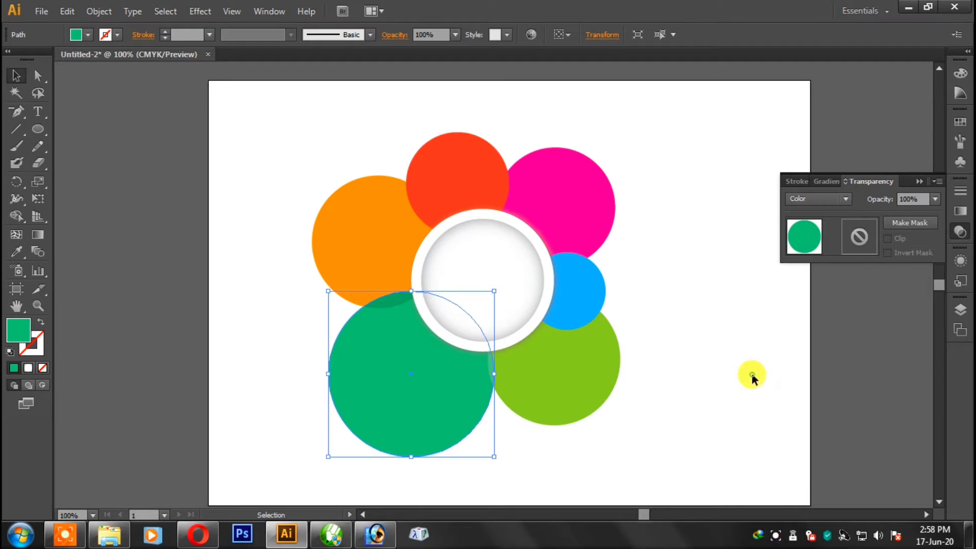
pyautogui.click(752, 376)
# Blend the orange circle in Saturation mode and change the lime-green circle's blend mode
pyautogui.click(356, 264)
pyautogui.click(844, 199)
pyautogui.click(809, 438)
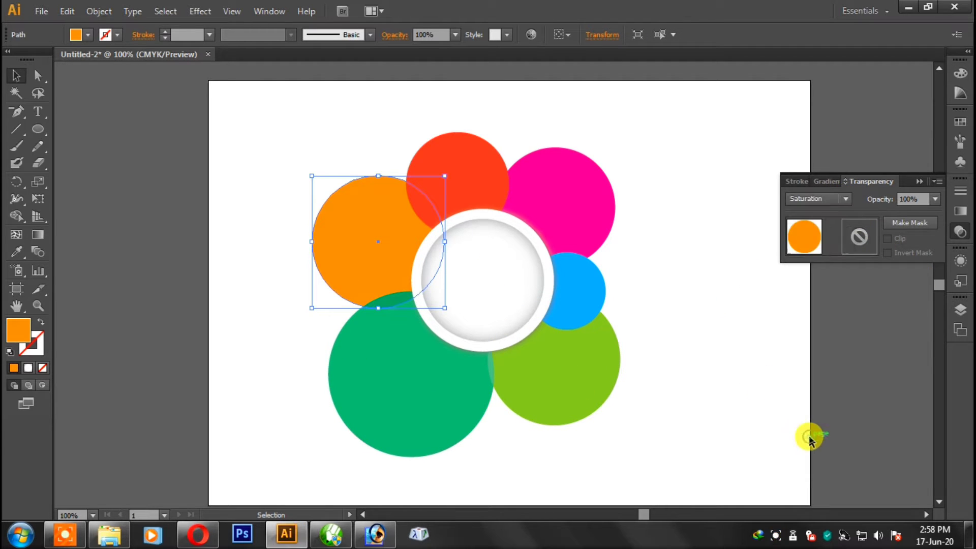
pyautogui.click(747, 318)
pyautogui.click(573, 357)
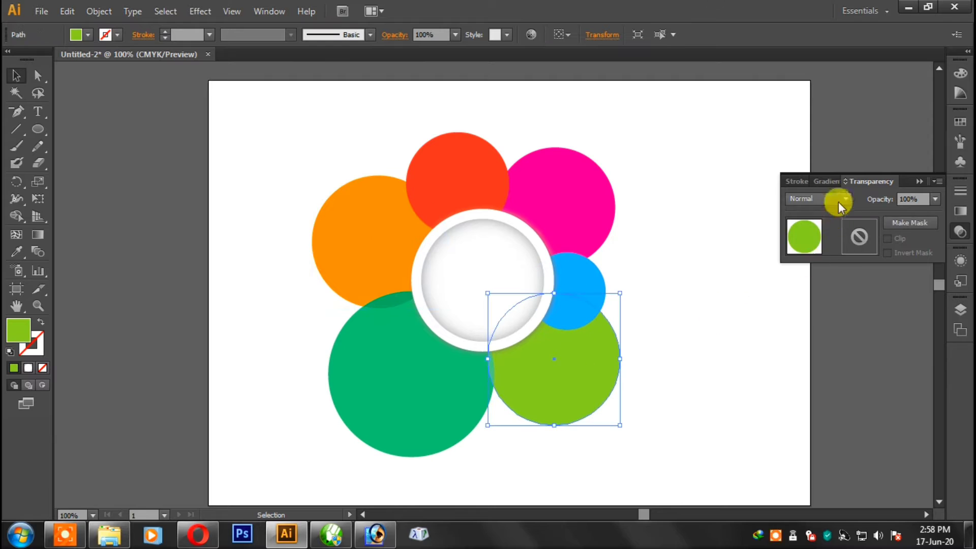
pyautogui.click(844, 199)
pyautogui.click(823, 444)
pyautogui.click(816, 426)
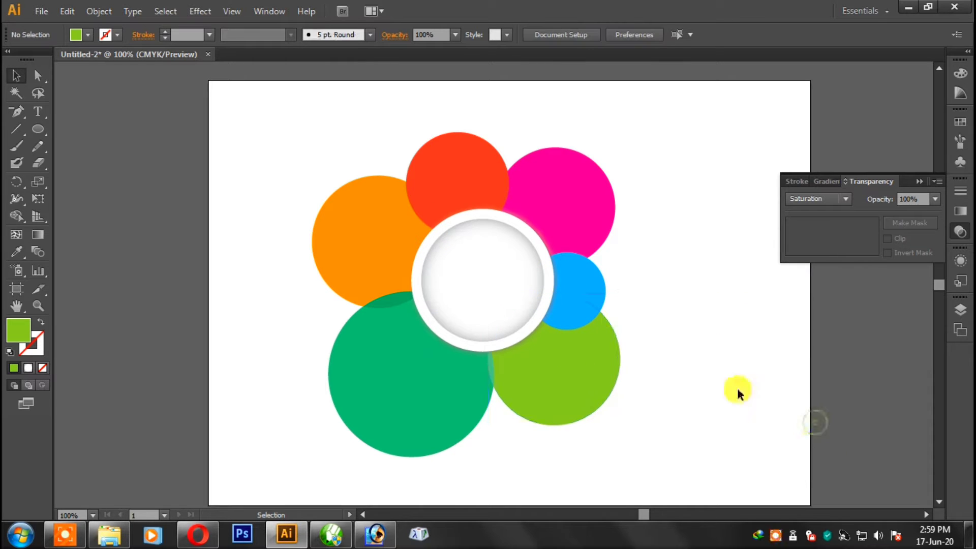
# Set the small blue circle to Color blend mode after trying Exclusion and Saturation
pyautogui.click(613, 295)
pyautogui.click(840, 199)
pyautogui.click(841, 404)
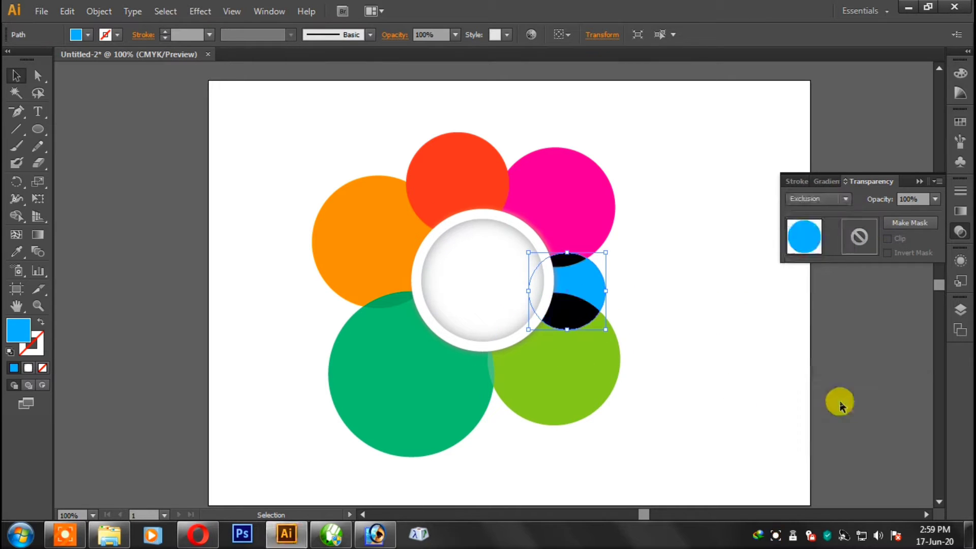
pyautogui.click(841, 199)
pyautogui.click(830, 437)
pyautogui.click(825, 446)
pyautogui.click(841, 198)
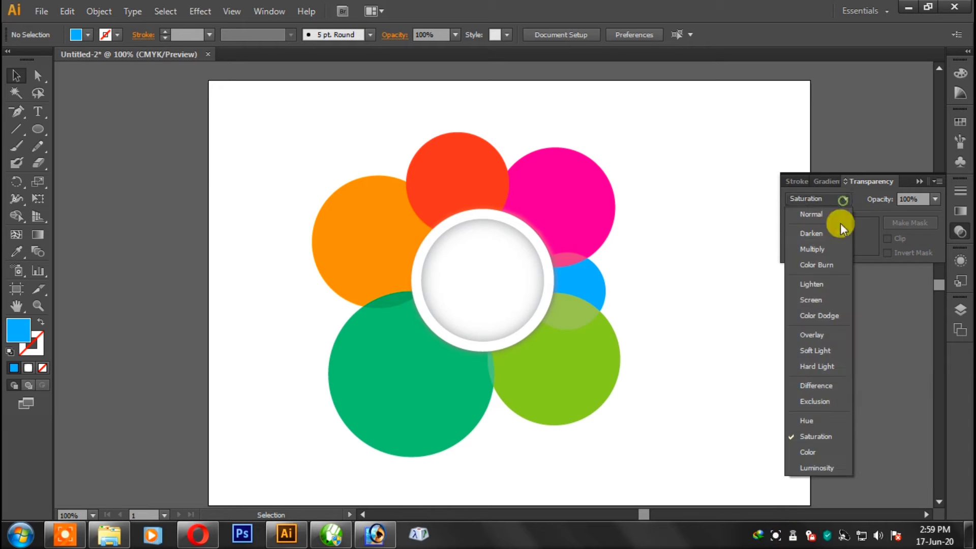
pyautogui.click(597, 295)
pyautogui.click(841, 199)
pyautogui.click(819, 450)
pyautogui.click(794, 396)
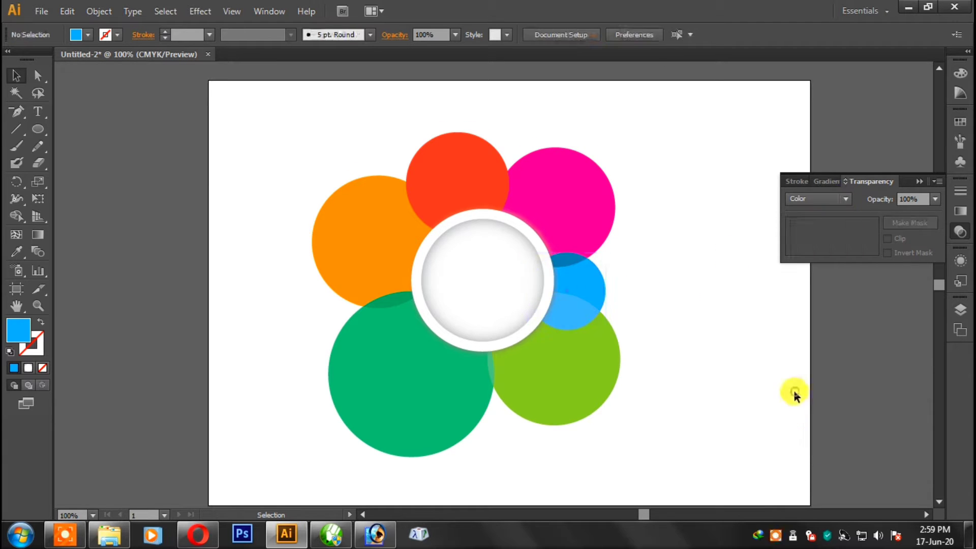
# Blend the magenta circle in Color mode and the red circle in Saturation mode
pyautogui.click(588, 211)
pyautogui.click(846, 199)
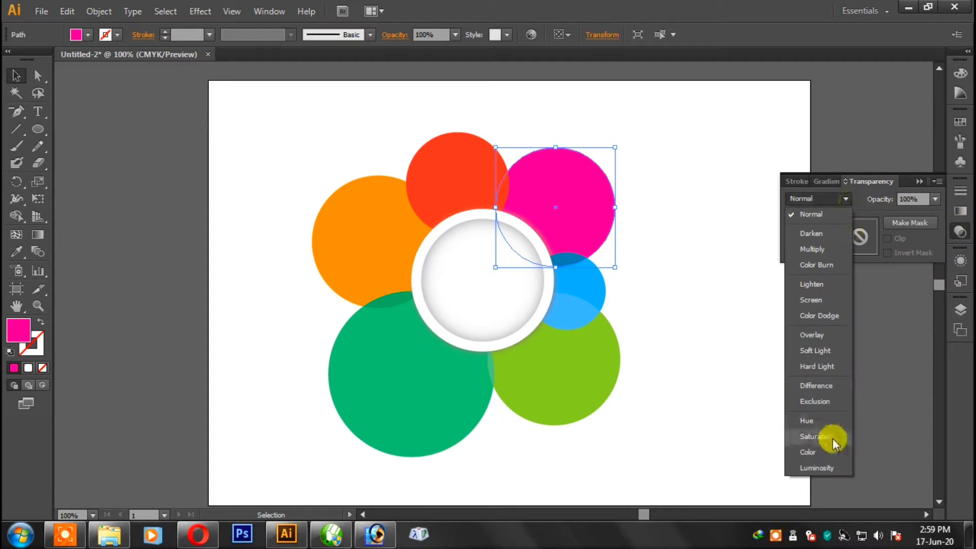
pyautogui.click(828, 449)
pyautogui.click(754, 262)
pyautogui.click(554, 160)
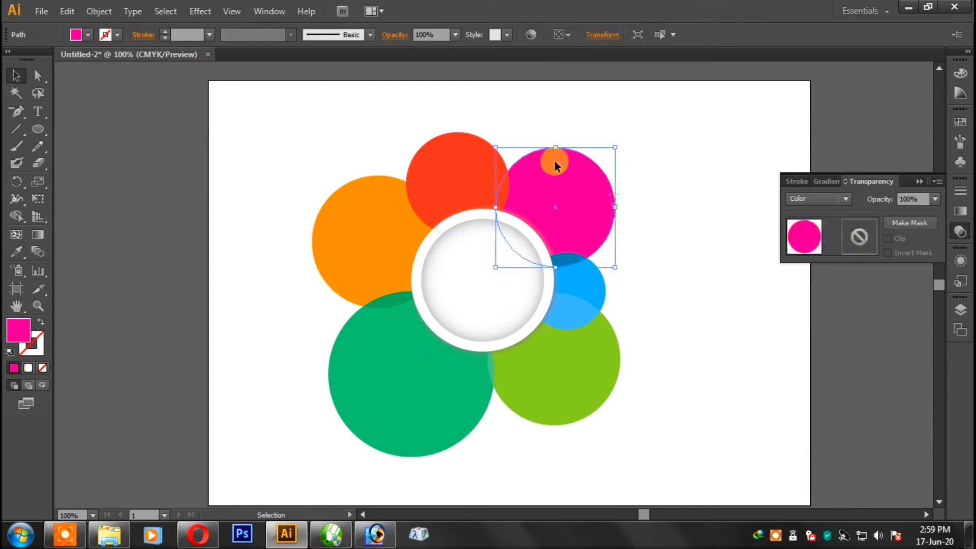
pyautogui.click(477, 159)
pyautogui.click(841, 198)
pyautogui.click(821, 437)
pyautogui.click(737, 335)
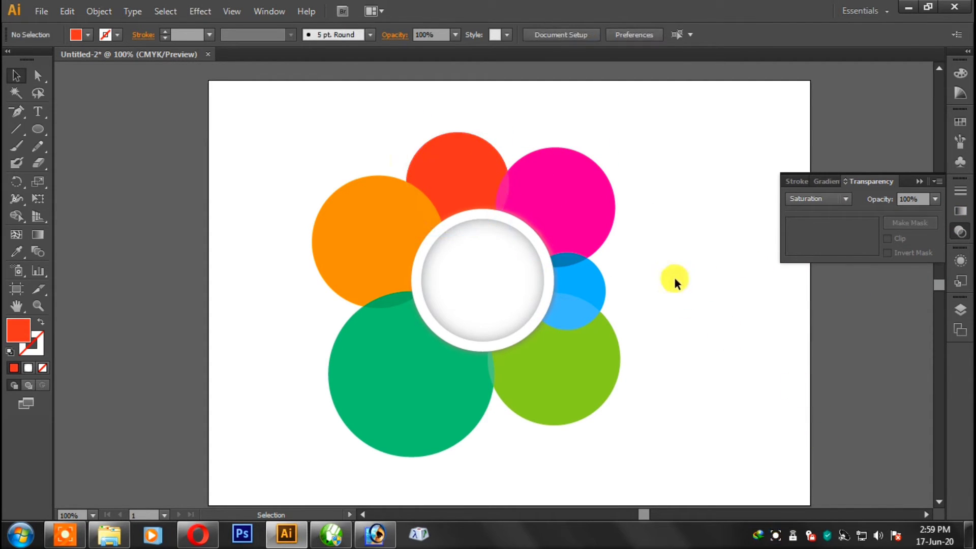
# Enlarge the orange circle by dragging its corner handle
pyautogui.click(371, 196)
pyautogui.click(778, 333)
pyautogui.click(468, 338)
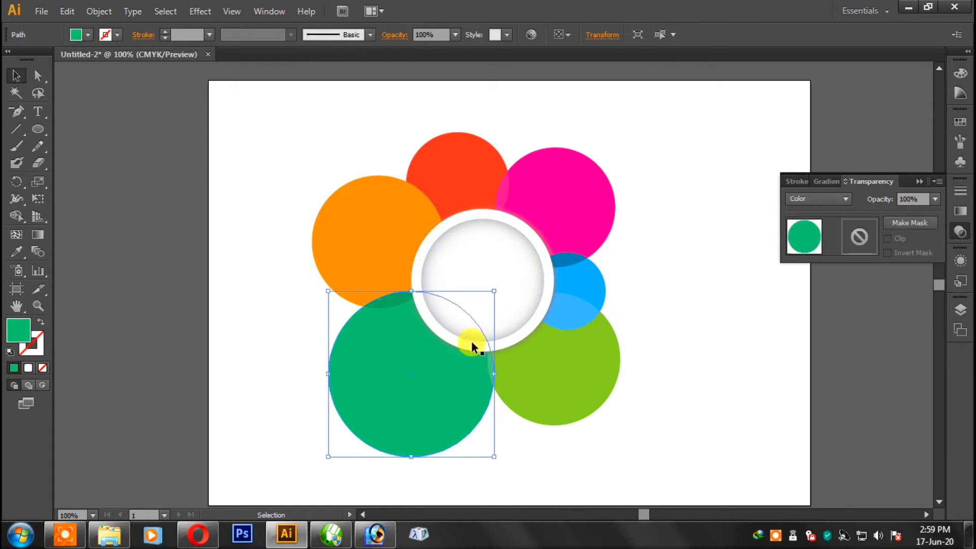
pyautogui.click(416, 192)
pyautogui.moveTo(444, 177); pyautogui.dragTo(458, 163)
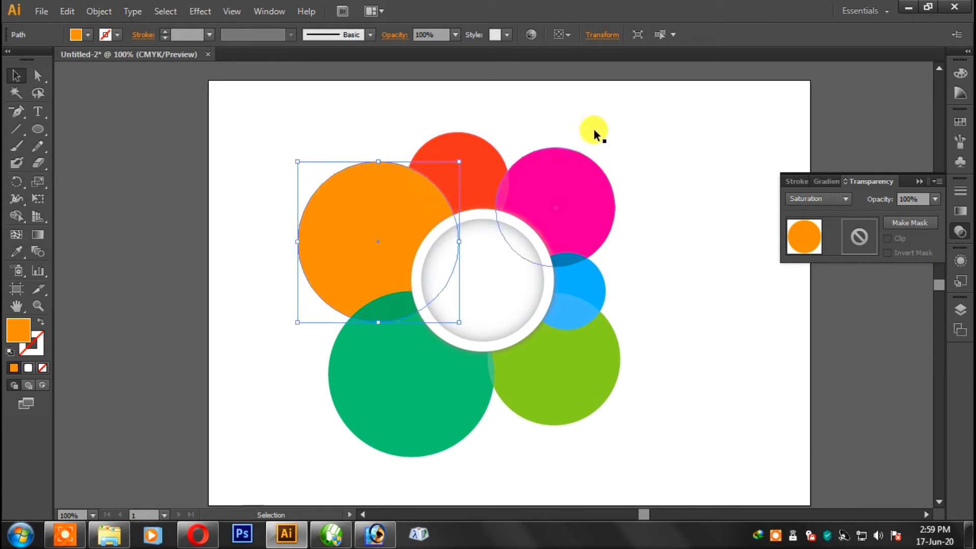
pyautogui.click(593, 135)
# Set the orange circle to 80% opacity and the blue circle to 60%
pyautogui.click(349, 216)
pyautogui.click(935, 199)
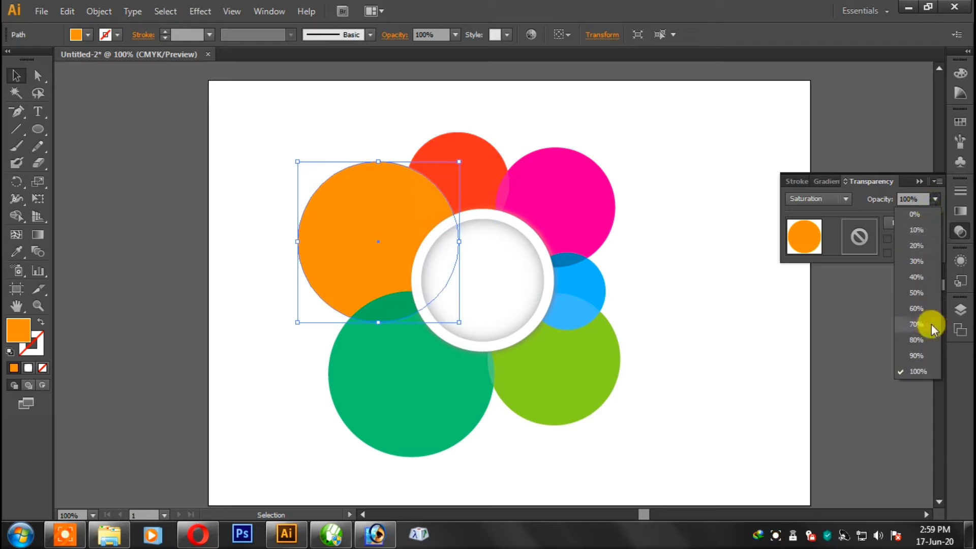
pyautogui.click(918, 341)
pyautogui.click(735, 297)
pyautogui.click(585, 284)
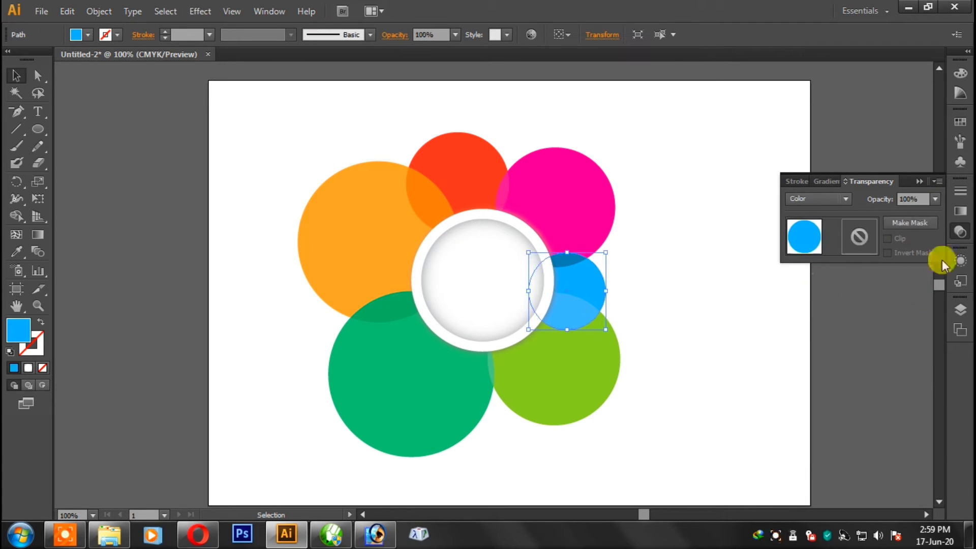
pyautogui.click(935, 199)
pyautogui.click(920, 305)
pyautogui.click(752, 307)
# Set the magenta and green circles to 90% opacity
pyautogui.click(559, 203)
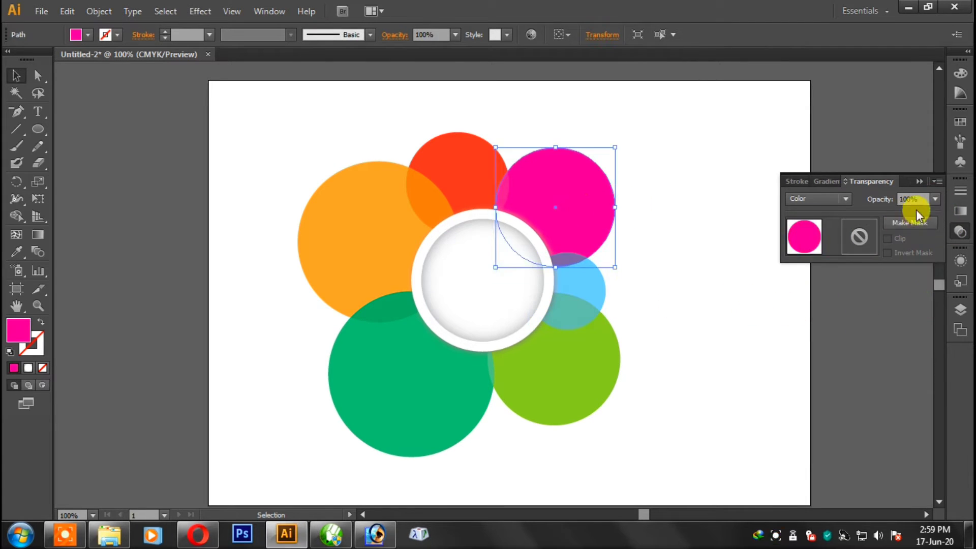
pyautogui.click(935, 199)
pyautogui.click(920, 356)
pyautogui.click(713, 255)
pyautogui.click(465, 426)
pyautogui.click(911, 206)
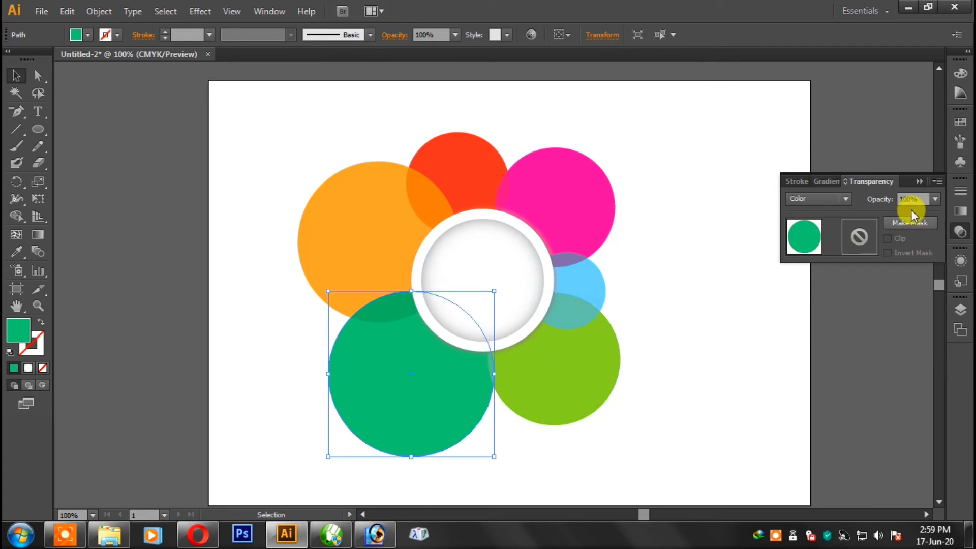
pyautogui.click(935, 198)
# Set the lime circle to 70% opacity
pyautogui.click(910, 349)
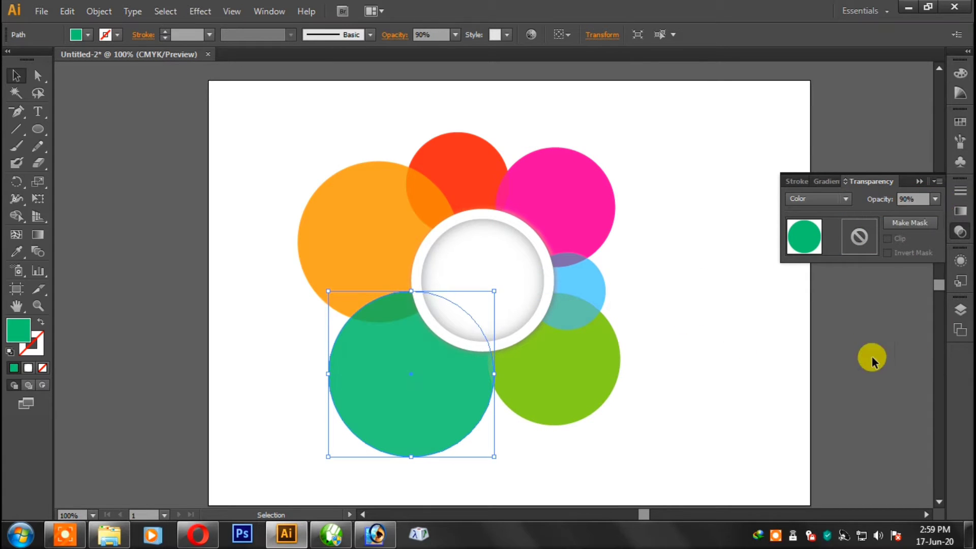
pyautogui.click(935, 198)
pyautogui.click(925, 258)
pyautogui.click(935, 199)
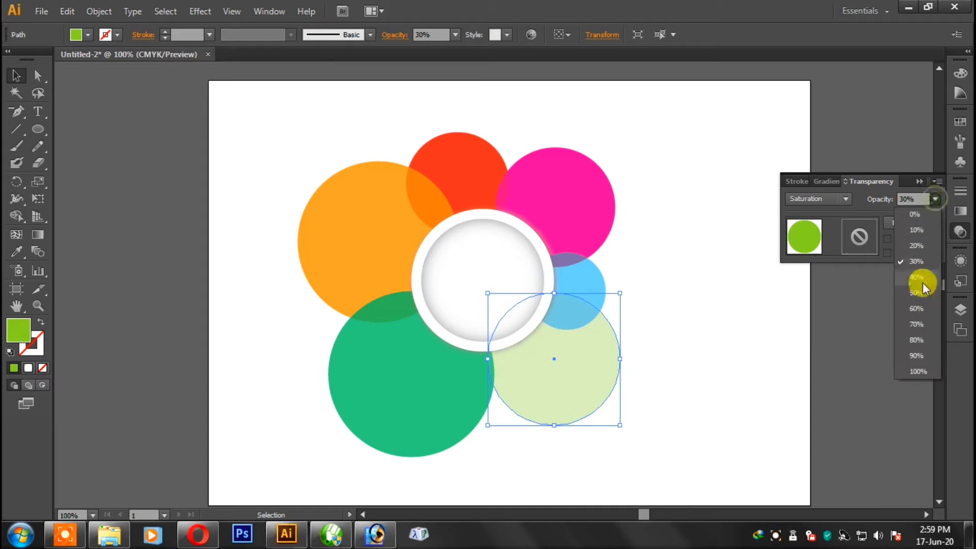
pyautogui.click(921, 297)
pyautogui.click(917, 336)
pyautogui.click(682, 333)
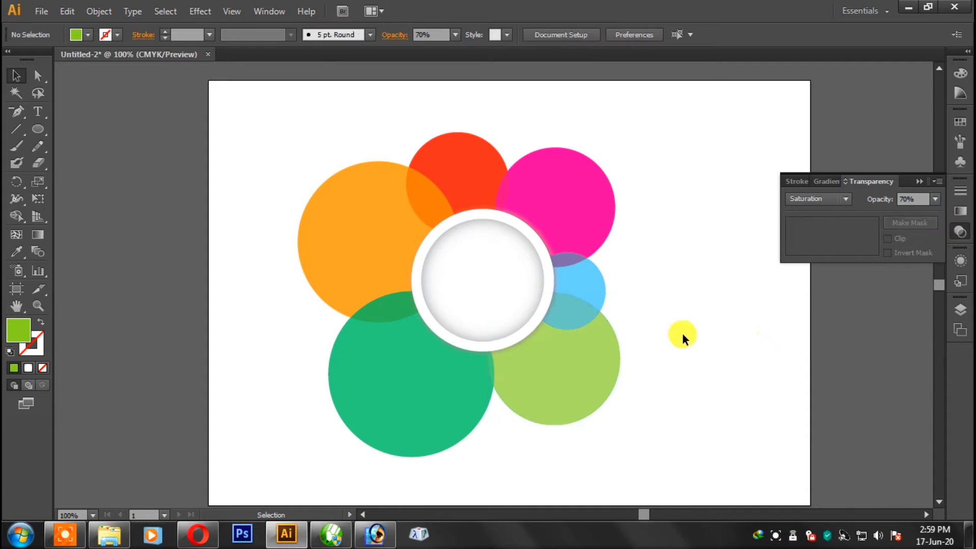
# Lower the red circle's opacity
pyautogui.hotkey('ctrl', '-')
pyautogui.hotkey('ctrl', '-')
pyautogui.hotkey('ctrl', '-')
pyautogui.hotkey('ctrl', '+')
pyautogui.hotkey('ctrl', '+')
pyautogui.hotkey('ctrl', '+')
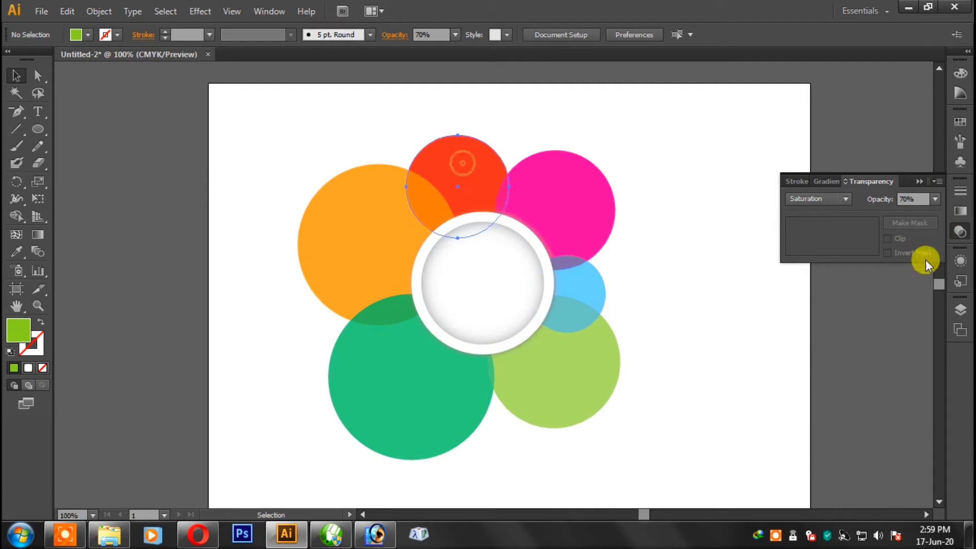
pyautogui.click(935, 199)
pyautogui.click(923, 335)
# Copy the pink circle to the right and shrink it into a small bubble
pyautogui.click(590, 222)
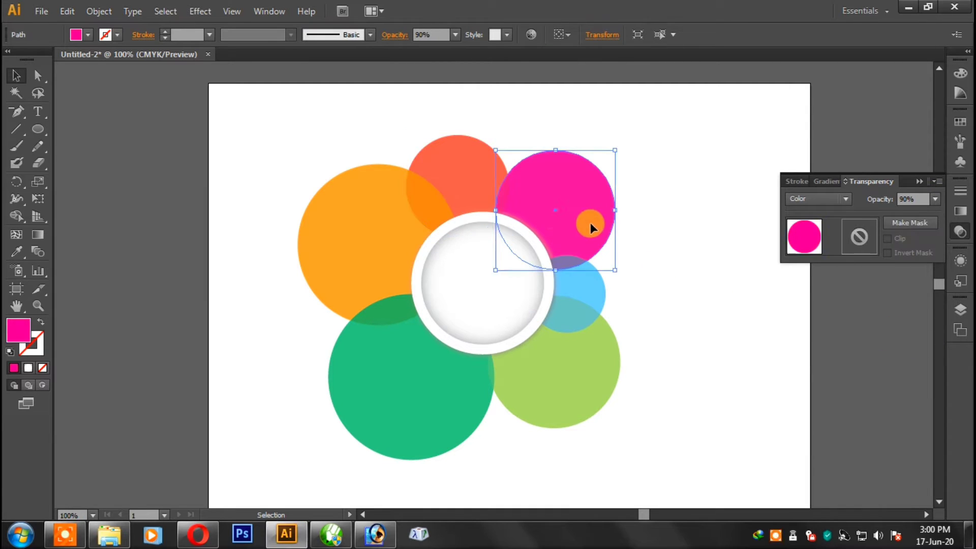
pyautogui.moveTo(590, 223); pyautogui.dragTo(688, 313)
pyautogui.moveTo(715, 245)
pyautogui.mouseDown()
pyautogui.moveTo(680, 278)
pyautogui.moveTo(638, 261)
pyautogui.mouseUp()
# Recolour the small bubble blue with Normal blend mode at 80% opacity
pyautogui.click(733, 299)
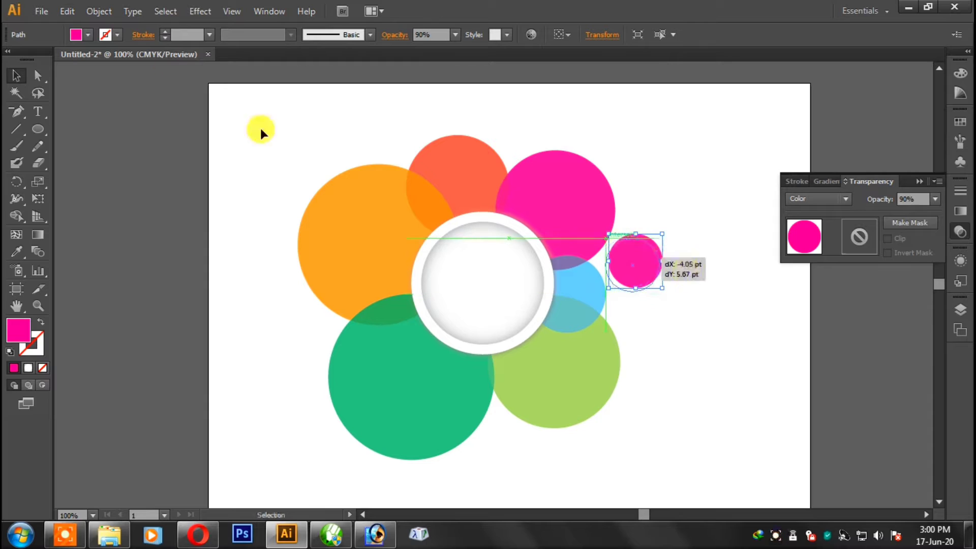
pyautogui.click(88, 35)
pyautogui.click(90, 59)
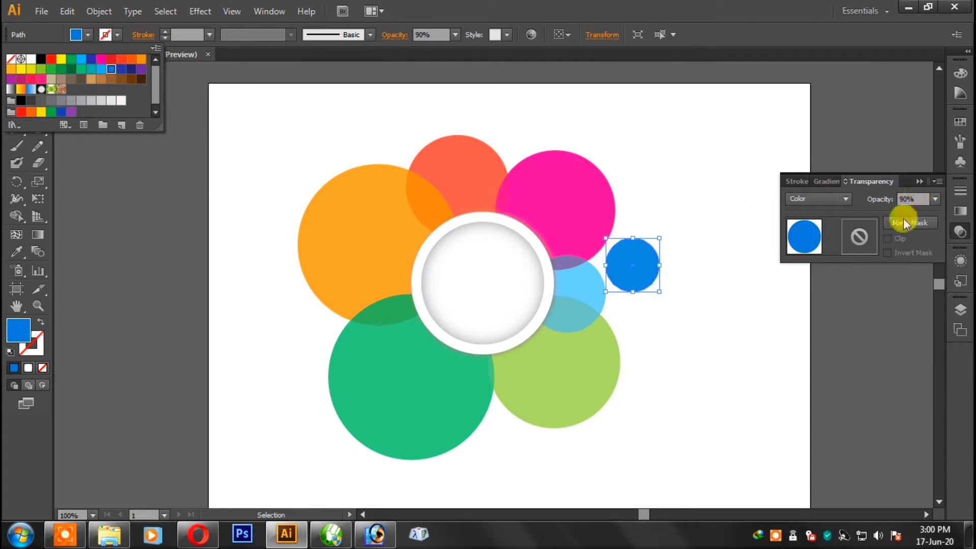
pyautogui.click(846, 199)
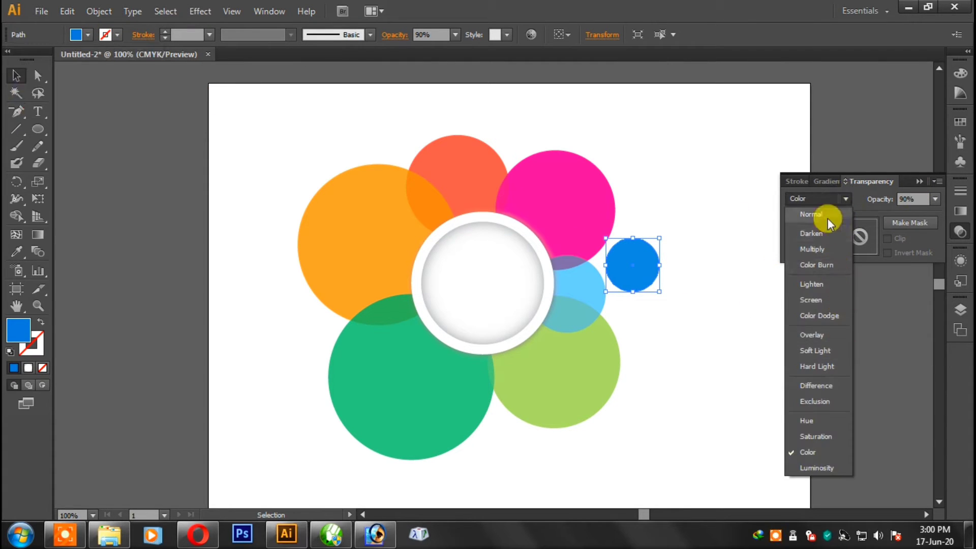
pyautogui.click(813, 214)
pyautogui.click(934, 199)
pyautogui.click(917, 324)
pyautogui.click(933, 199)
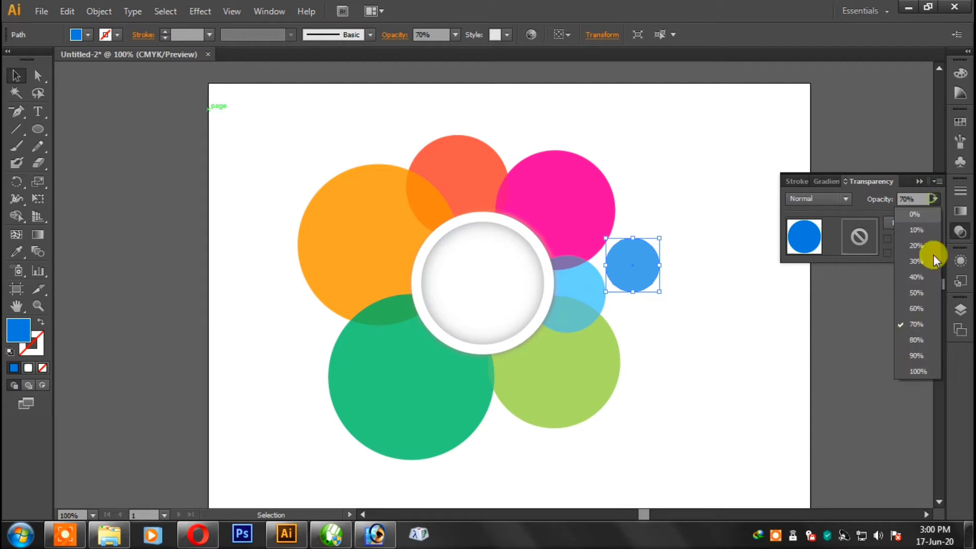
pyautogui.click(917, 340)
pyautogui.click(717, 311)
# Place a slightly larger copy of the blue bubble above the flower
pyautogui.click(645, 260)
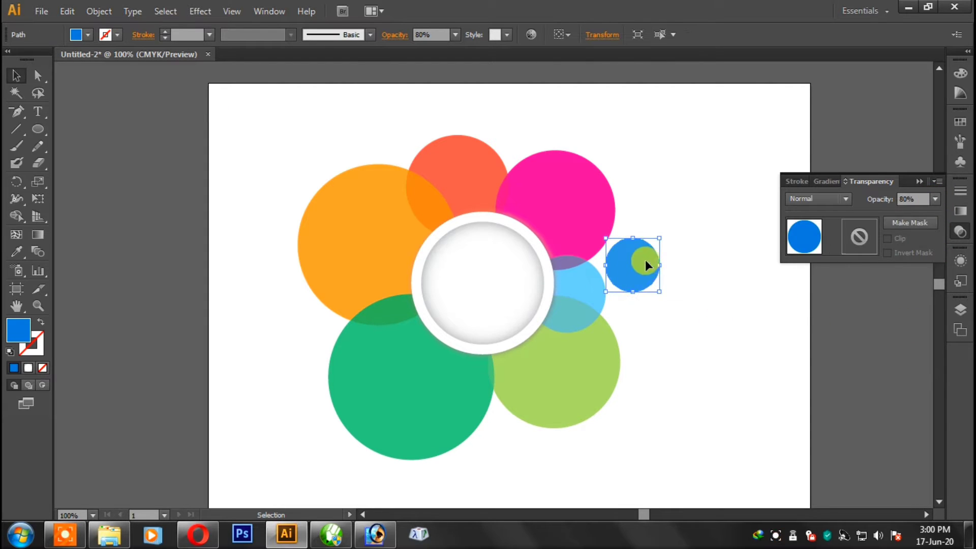
pyautogui.moveTo(645, 260)
pyautogui.mouseDown()
pyautogui.moveTo(515, 119)
pyautogui.moveTo(523, 94)
pyautogui.moveTo(545, 96)
pyautogui.mouseUp()
pyautogui.click(718, 178)
pyautogui.click(514, 134)
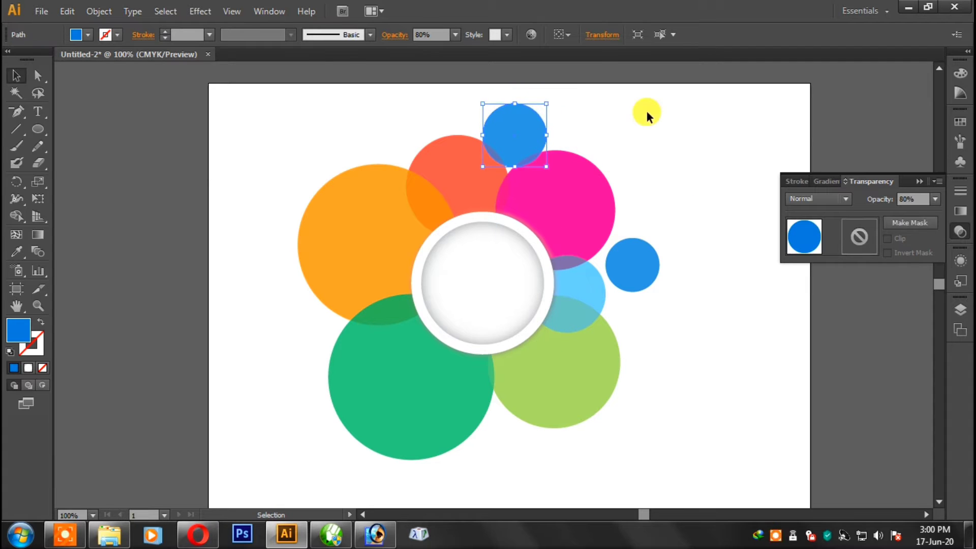
pyautogui.click(646, 111)
# Fill the top bubble dark navy and copy it to the lower left
pyautogui.click(526, 139)
pyautogui.click(88, 34)
pyautogui.click(114, 69)
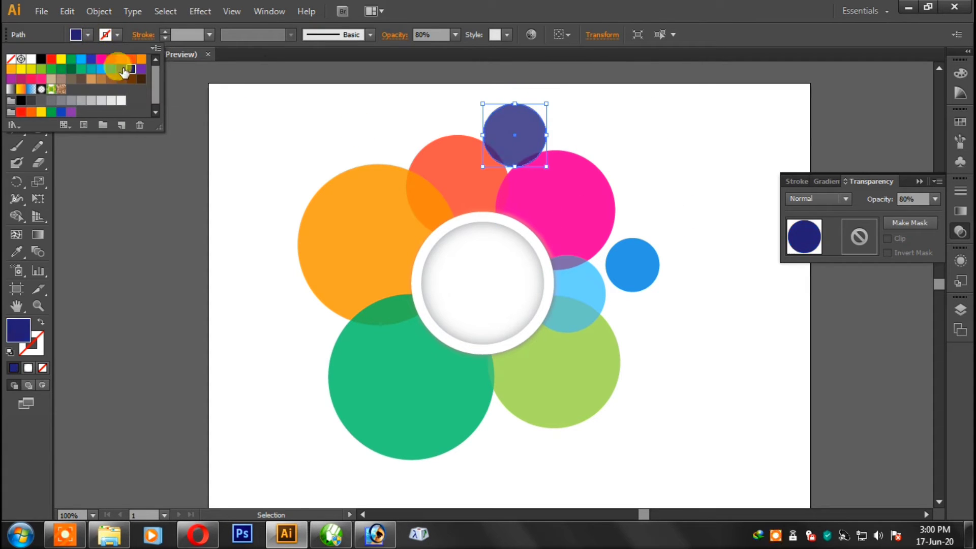
pyautogui.click(701, 239)
pyautogui.click(513, 163)
pyautogui.moveTo(527, 130)
pyautogui.mouseDown()
pyautogui.moveTo(313, 329)
pyautogui.moveTo(356, 285)
pyautogui.mouseUp()
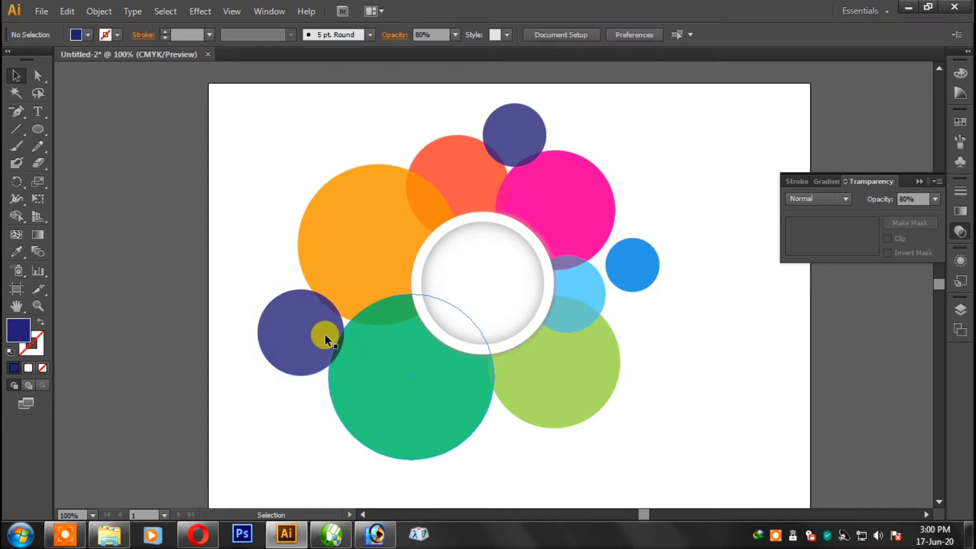
# Copy a navy bubble to the lower right, enlarge it and fill it purple
pyautogui.click(735, 354)
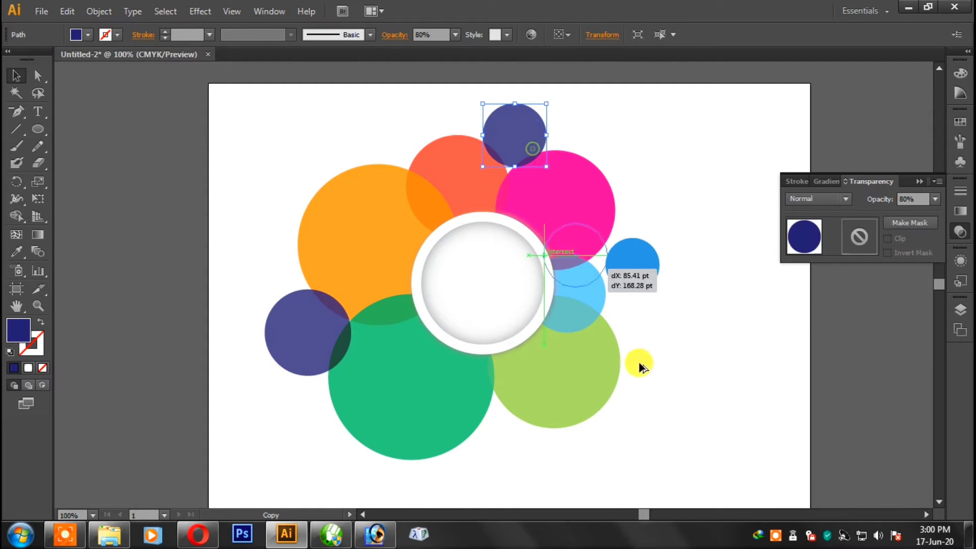
pyautogui.moveTo(546, 152); pyautogui.dragTo(660, 386)
pyautogui.moveTo(661, 336); pyautogui.dragTo(671, 326)
pyautogui.click(88, 34)
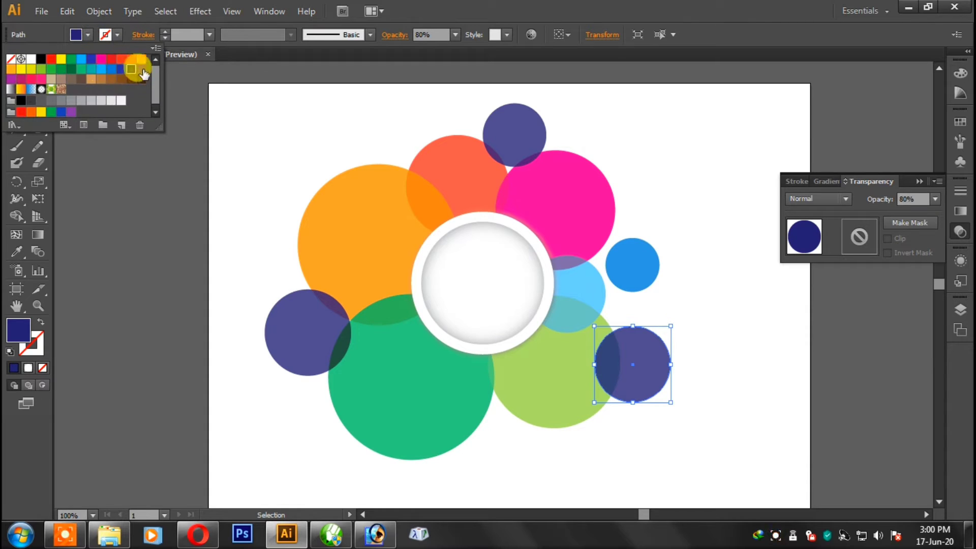
pyautogui.click(144, 72)
# Recolour the lower-left bubble dark green at 90% opacity
pyautogui.click(269, 324)
pyautogui.click(88, 35)
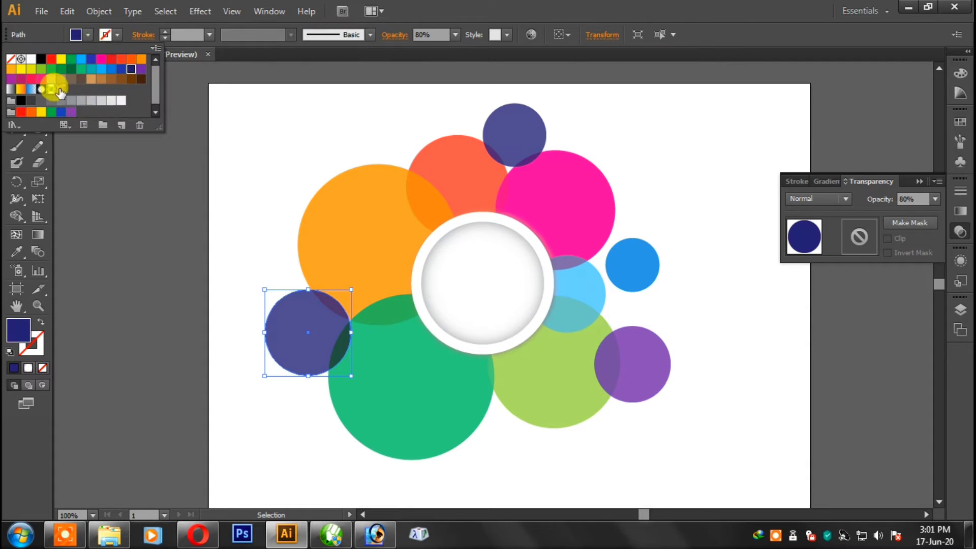
pyautogui.click(71, 70)
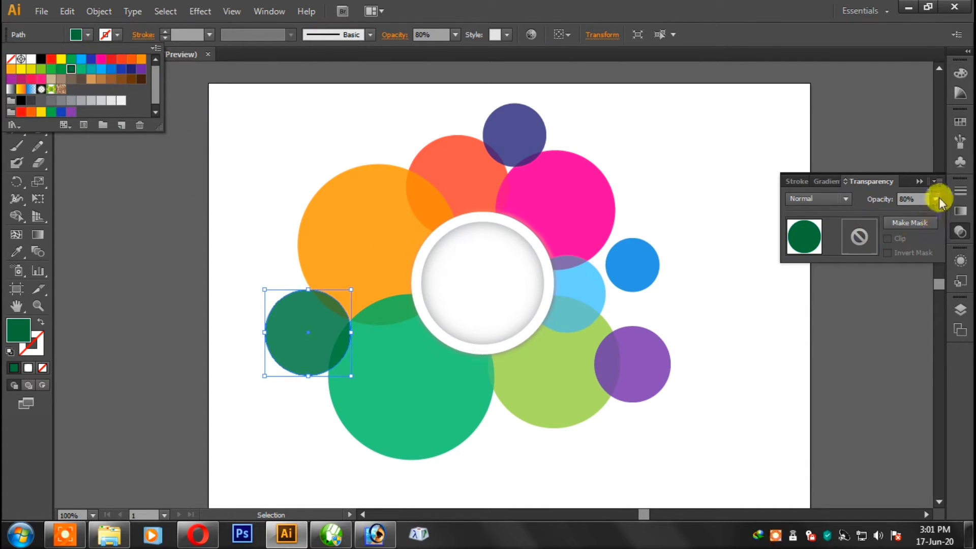
pyautogui.click(935, 199)
pyautogui.click(916, 348)
pyautogui.click(736, 349)
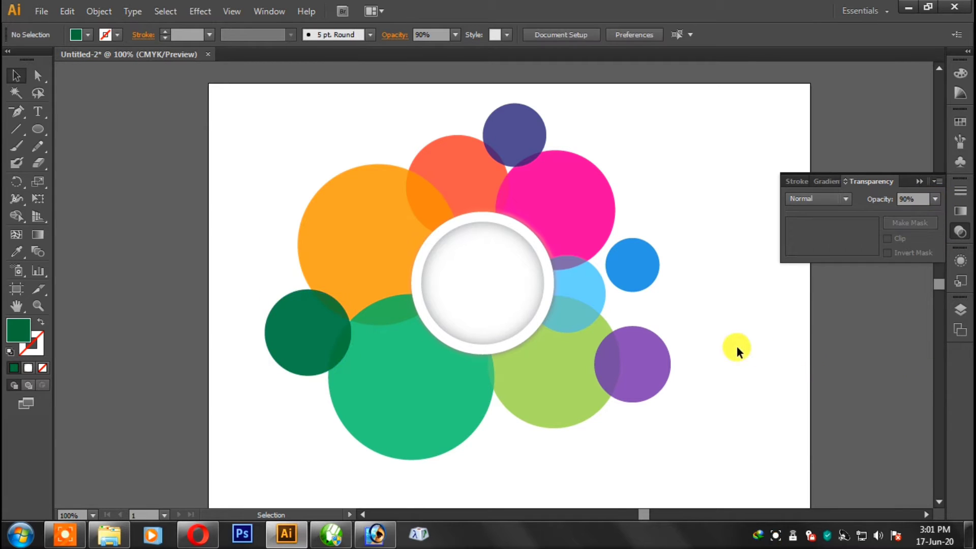
# Fade the top navy circle to 40% opacity and duplicate it to its left
pyautogui.hotkey('ctrl', '-')
pyautogui.hotkey('ctrl', '-')
pyautogui.hotkey('ctrl', '+')
pyautogui.hotkey('ctrl', '+')
pyautogui.click(523, 145)
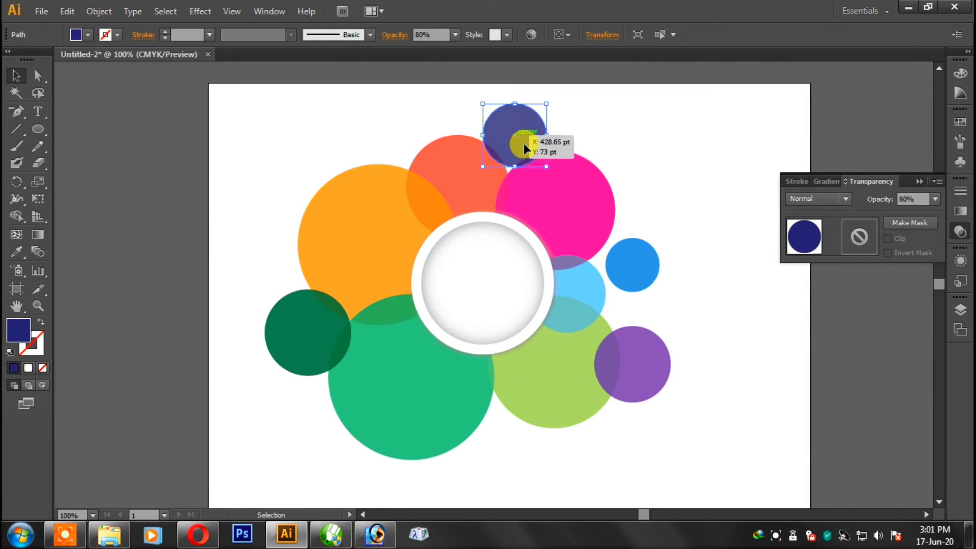
pyautogui.click(935, 199)
pyautogui.click(914, 279)
pyautogui.click(695, 155)
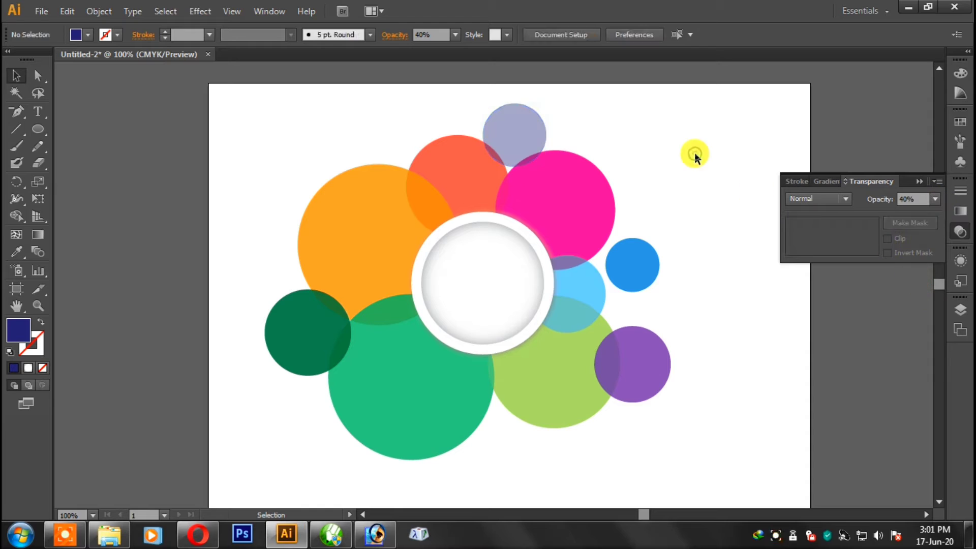
pyautogui.moveTo(513, 127)
pyautogui.mouseDown()
pyautogui.moveTo(370, 127)
pyautogui.moveTo(439, 114)
pyautogui.mouseUp()
# Scale the copied bubble down and zoom in on the small top bubbles
pyautogui.press('Return')
pyautogui.click(562, 386)
pyautogui.click(684, 181)
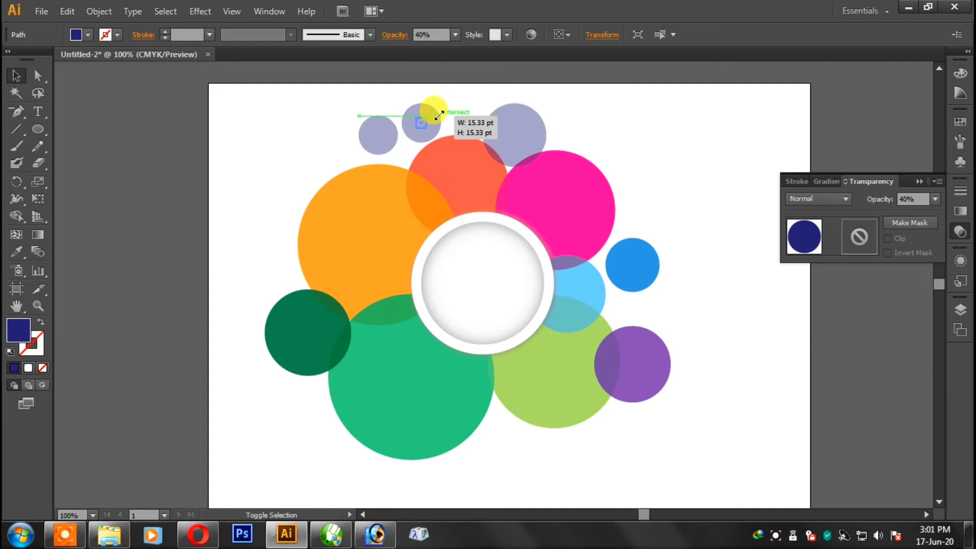
pyautogui.hotkey('ctrl', '+')
pyautogui.hotkey('ctrl', '+')
pyautogui.hotkey('ctrl', '-')
pyautogui.scroll(5, 356, 264)
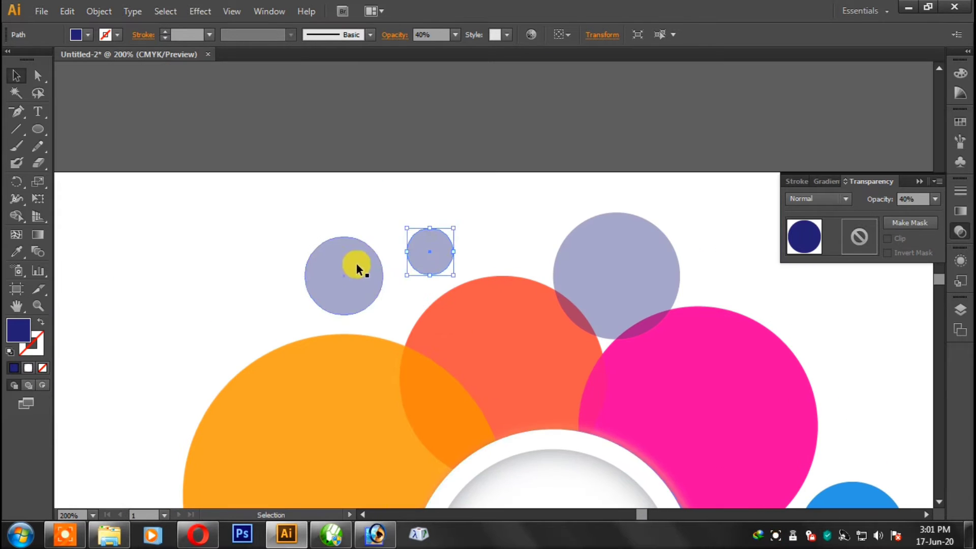
# Shrink the left lavender bubble to a tiny size and place it beside the other bubble
pyautogui.click(356, 264)
pyautogui.moveTo(435, 227); pyautogui.dragTo(425, 220)
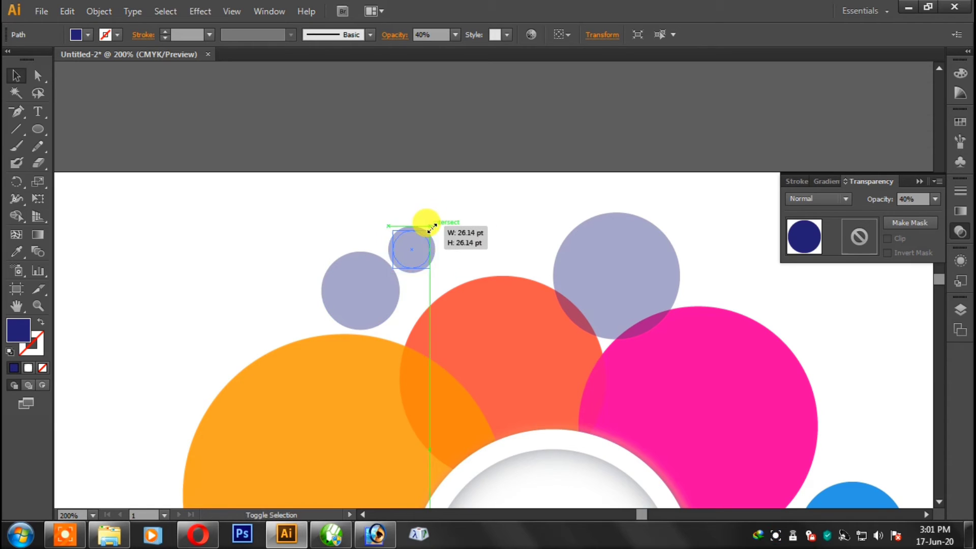
pyautogui.click(460, 215)
pyautogui.hotkey('ctrl', '-')
pyautogui.hotkey('ctrl', '-')
pyautogui.hotkey('ctrl', '-')
pyautogui.press('p')
pyautogui.hotkey('ctrl', '+')
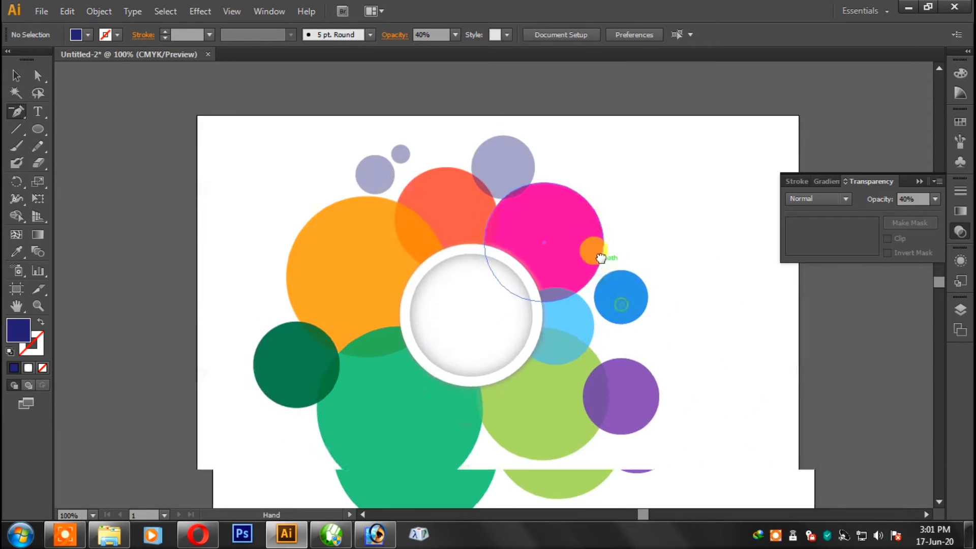
pyautogui.moveTo(408, 149); pyautogui.dragTo(414, 153)
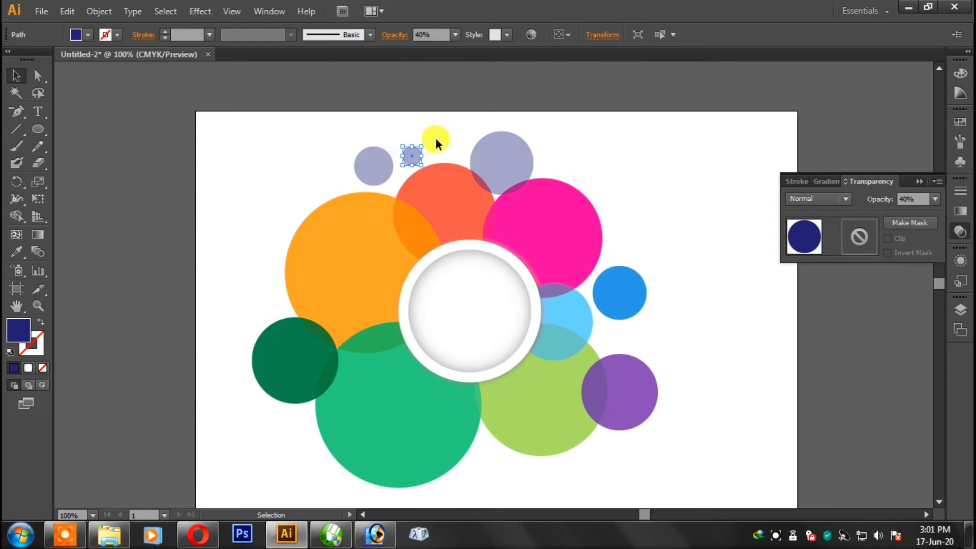
# Fill the tiny bubble green and the small lavender bubble red
pyautogui.click(89, 35)
pyautogui.click(71, 60)
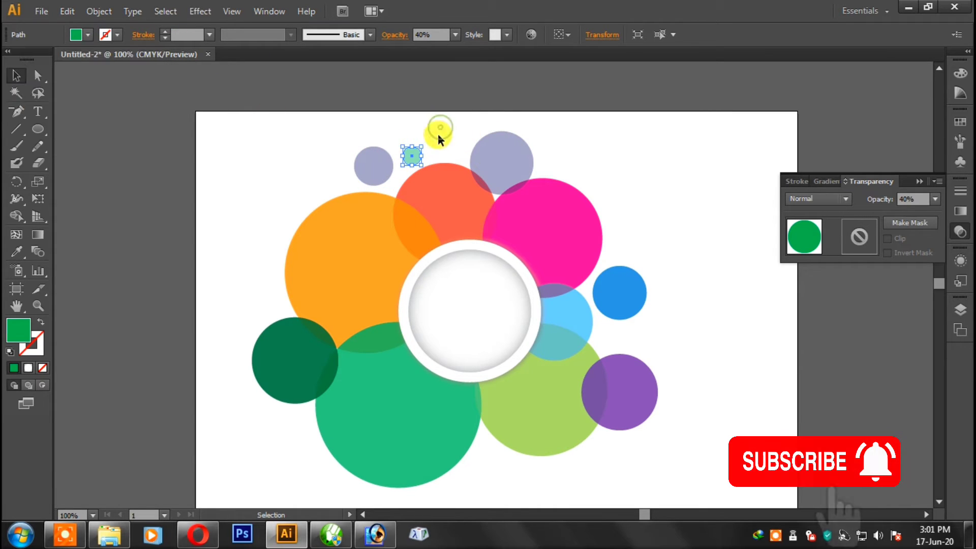
pyautogui.click(328, 163)
pyautogui.click(374, 165)
pyautogui.click(88, 35)
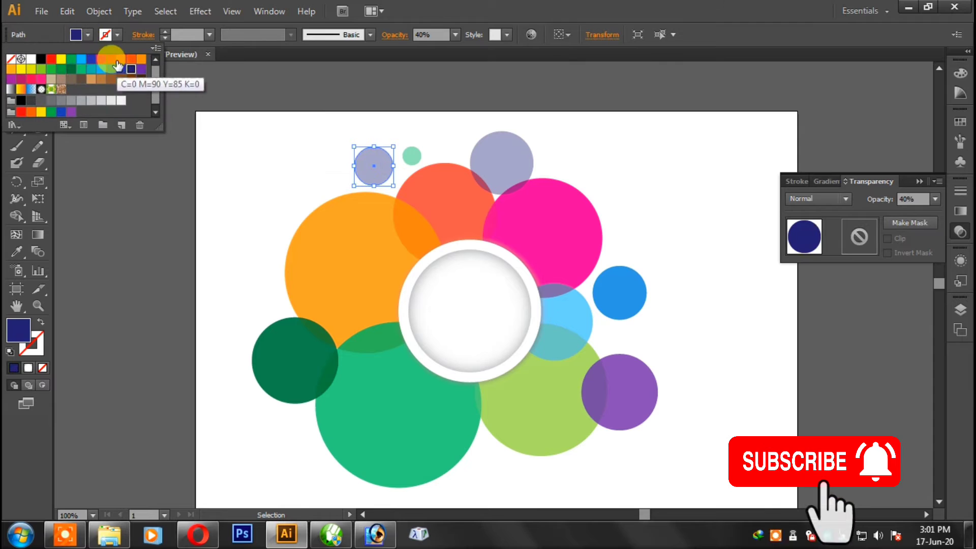
pyautogui.click(121, 59)
# Recolour the tiny bubble orange and the larger top circle red
pyautogui.click(287, 116)
pyautogui.click(412, 155)
pyautogui.click(76, 34)
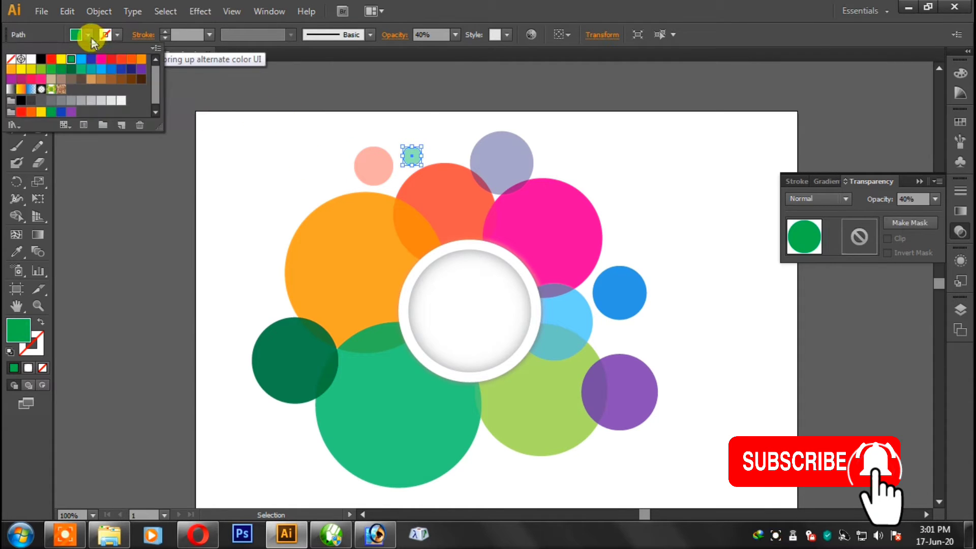
pyautogui.click(142, 58)
pyautogui.click(607, 146)
pyautogui.click(528, 172)
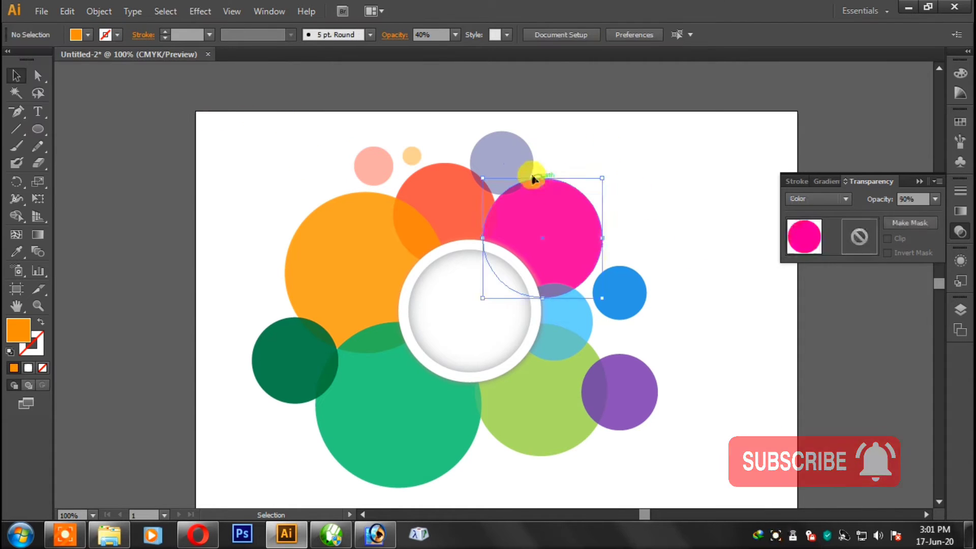
pyautogui.click(88, 35)
pyautogui.click(121, 58)
pyautogui.click(591, 160)
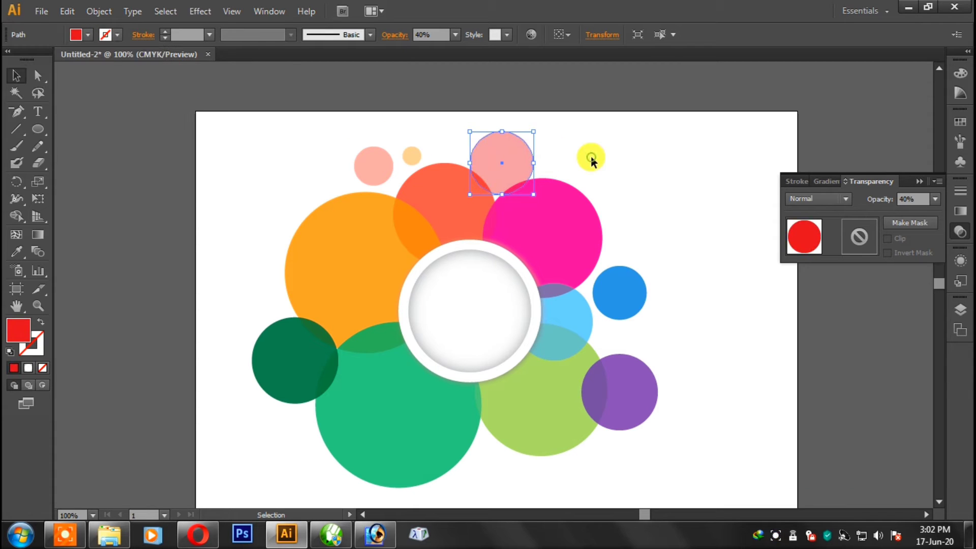
# Change the top circle's fill to magenta in the Color Picker
pyautogui.doubleClick(18, 329)
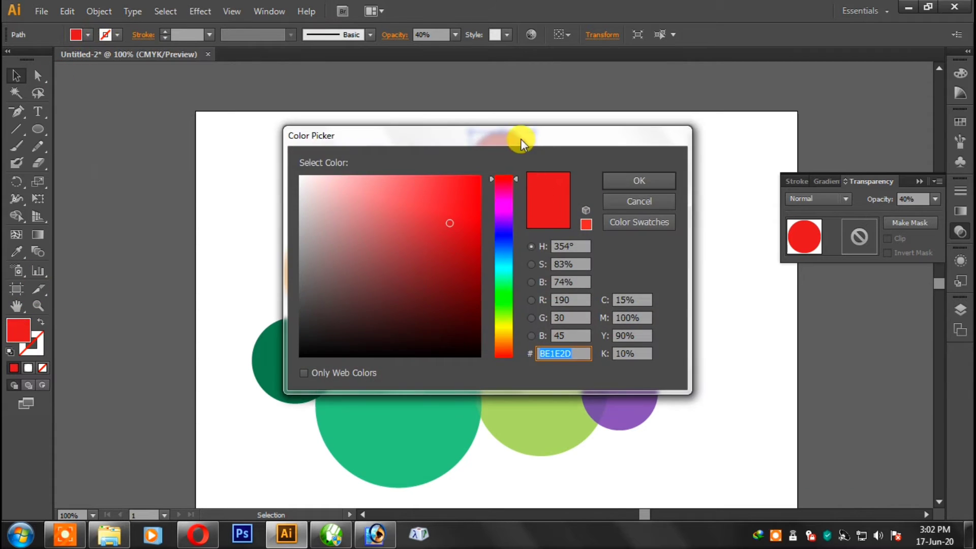
pyautogui.click(182, 203)
pyautogui.click(155, 233)
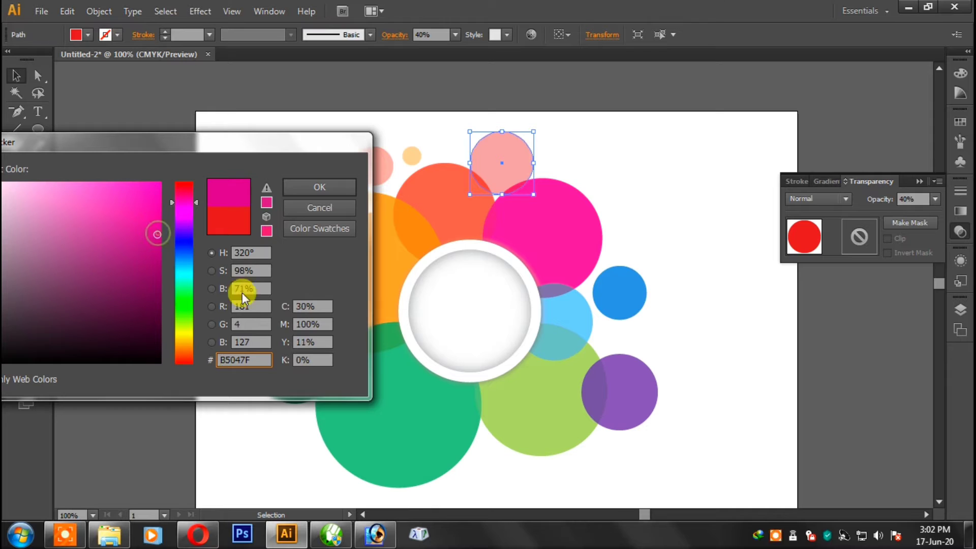
pyautogui.moveTo(119, 154)
pyautogui.mouseDown()
pyautogui.moveTo(170, 148)
pyautogui.moveTo(150, 181)
pyautogui.mouseUp()
pyautogui.click(183, 277)
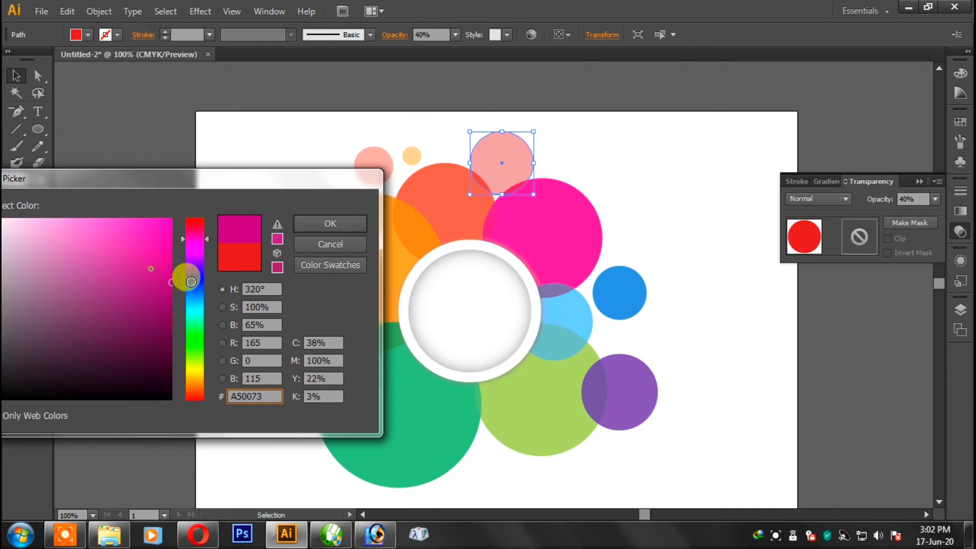
pyautogui.click(328, 222)
pyautogui.click(608, 178)
# Recolour the purple circle blue
pyautogui.click(620, 391)
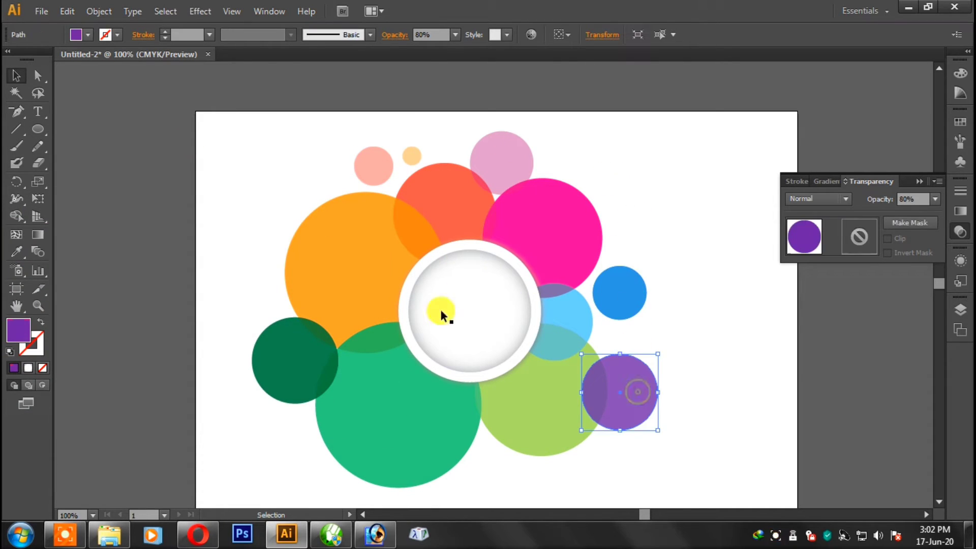
pyautogui.click(88, 35)
pyautogui.click(91, 58)
pyautogui.click(721, 304)
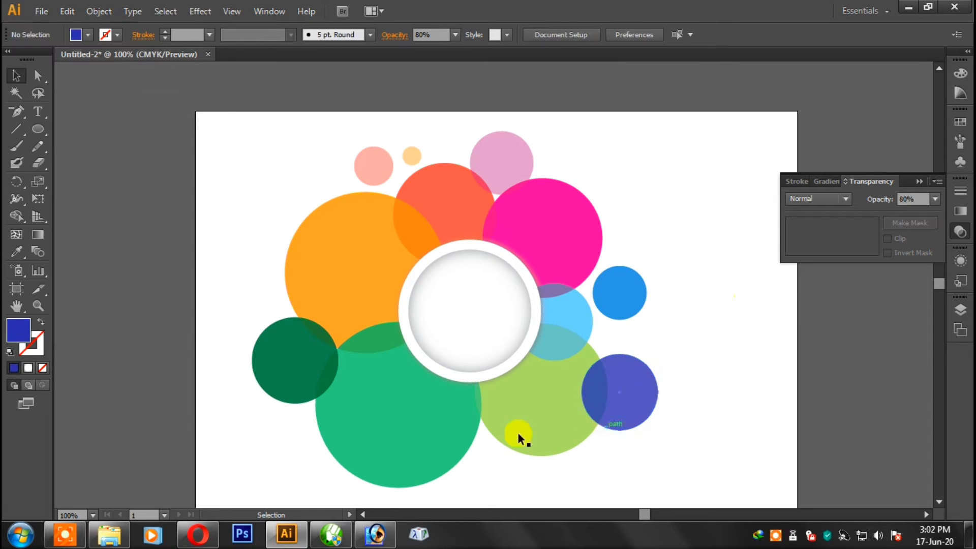
pyautogui.click(519, 429)
pyautogui.click(690, 374)
# Make the small pink bubble at the top more opaque
pyautogui.scroll(-2, 422, 155)
pyautogui.click(362, 109)
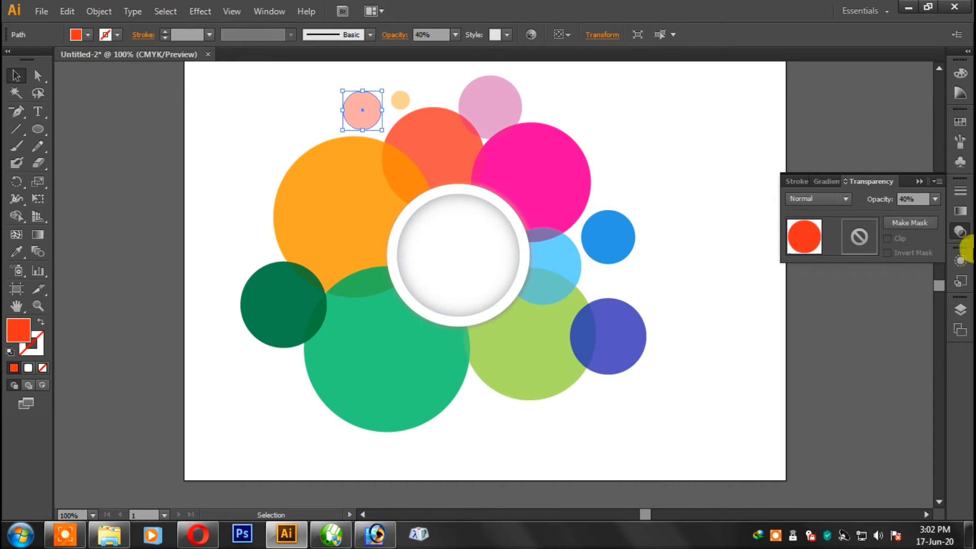
pyautogui.click(934, 199)
pyautogui.click(917, 322)
pyautogui.click(773, 226)
# Copy a small bubble to just below the blue circle and fill it green
pyautogui.moveTo(403, 103); pyautogui.dragTo(646, 249)
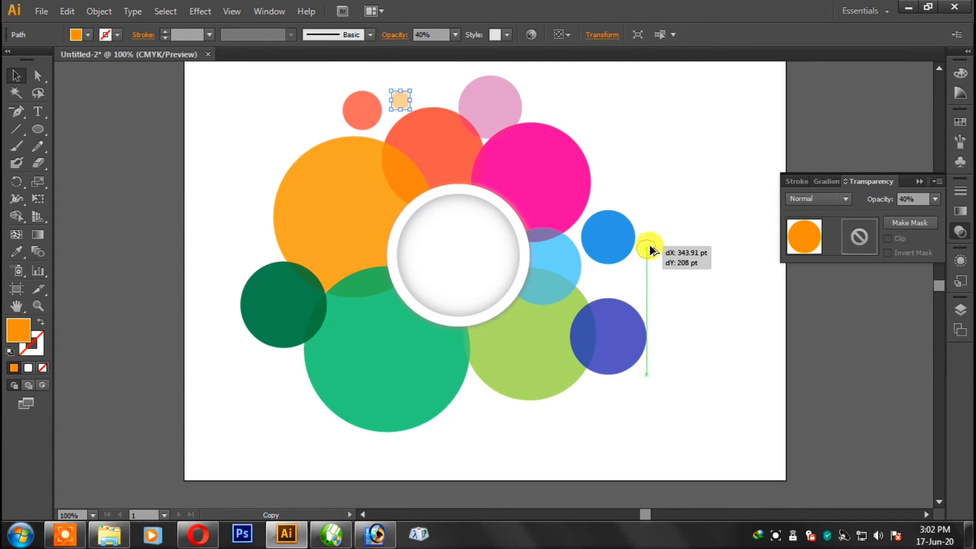
pyautogui.moveTo(645, 249); pyautogui.dragTo(597, 279)
pyautogui.click(684, 276)
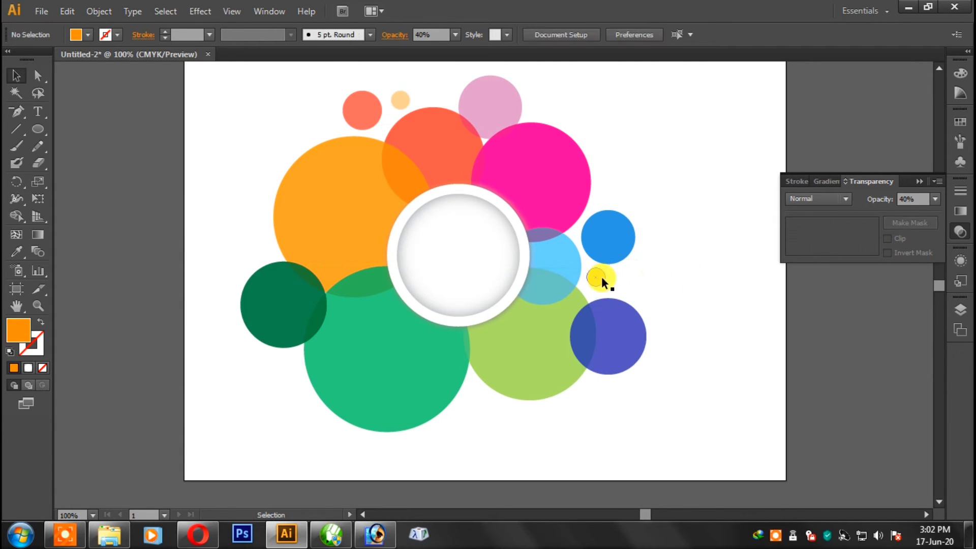
pyautogui.click(595, 277)
pyautogui.click(88, 35)
pyautogui.click(81, 68)
pyautogui.click(707, 279)
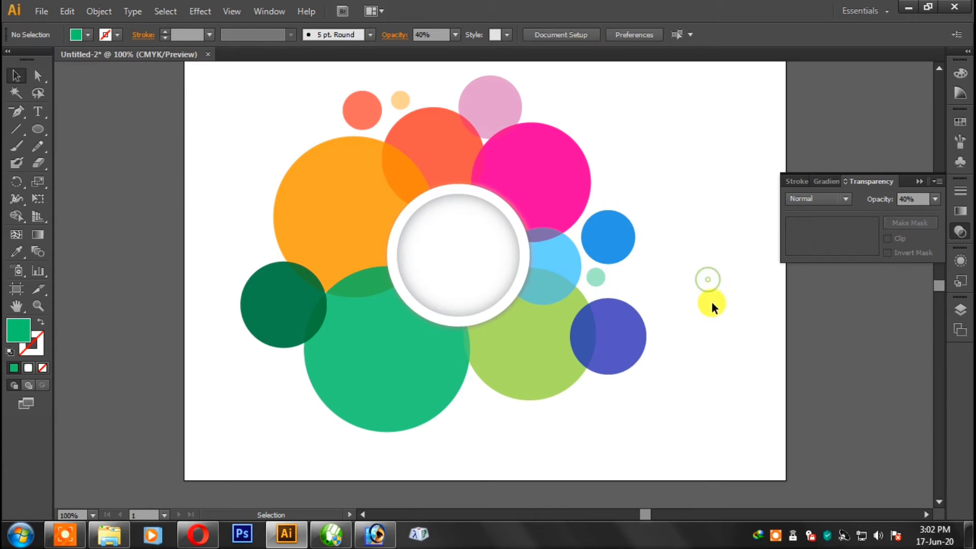
# Copy the green bubble up to the right and fill it teal
pyautogui.moveTo(595, 278)
pyautogui.mouseDown()
pyautogui.moveTo(652, 208)
pyautogui.moveTo(628, 203)
pyautogui.mouseUp()
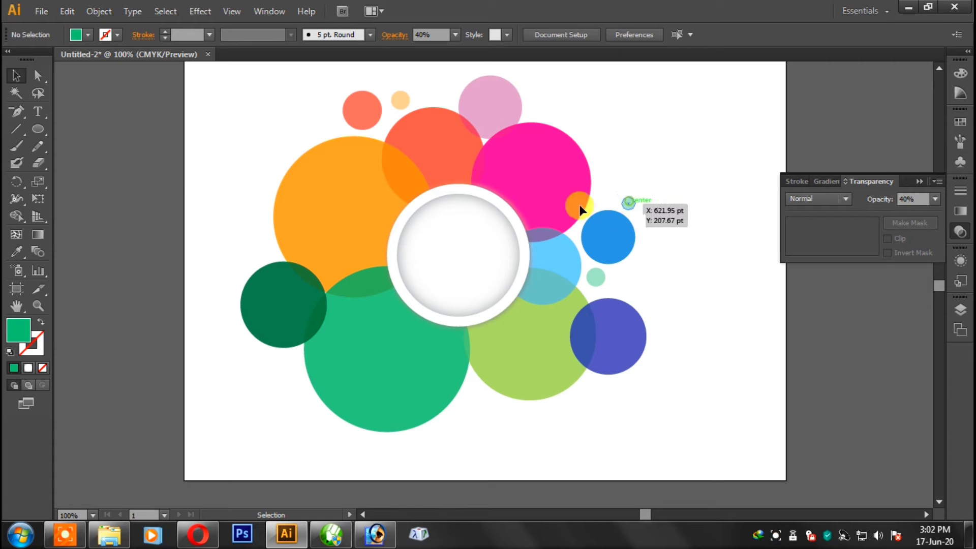
pyautogui.click(88, 35)
pyautogui.click(89, 66)
pyautogui.click(700, 299)
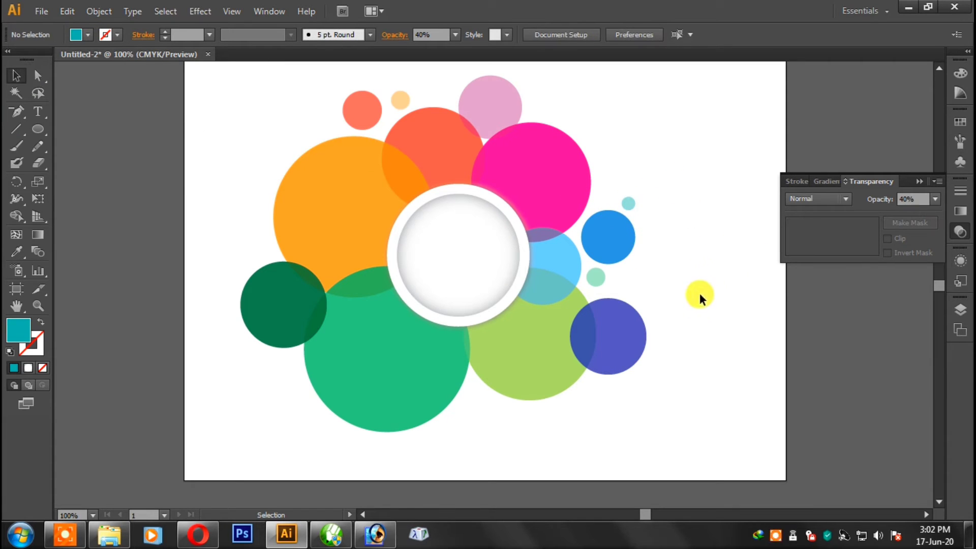
# Move the small orange bubble beside the pink circle, shrink it slightly and fill it magenta
pyautogui.moveTo(419, 130)
pyautogui.mouseDown()
pyautogui.moveTo(605, 198)
pyautogui.moveTo(623, 178)
pyautogui.mouseUp()
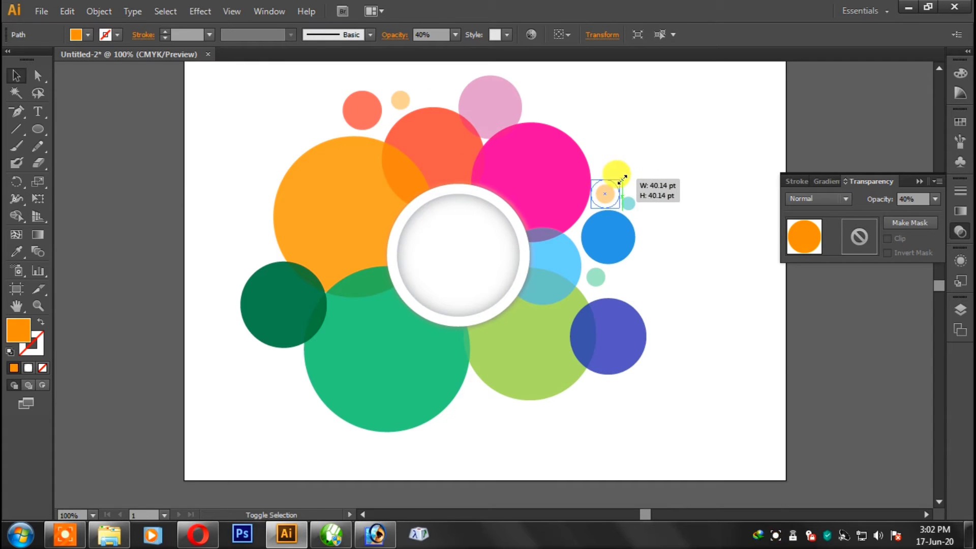
pyautogui.click(719, 233)
pyautogui.hotkey('ctrl', '+')
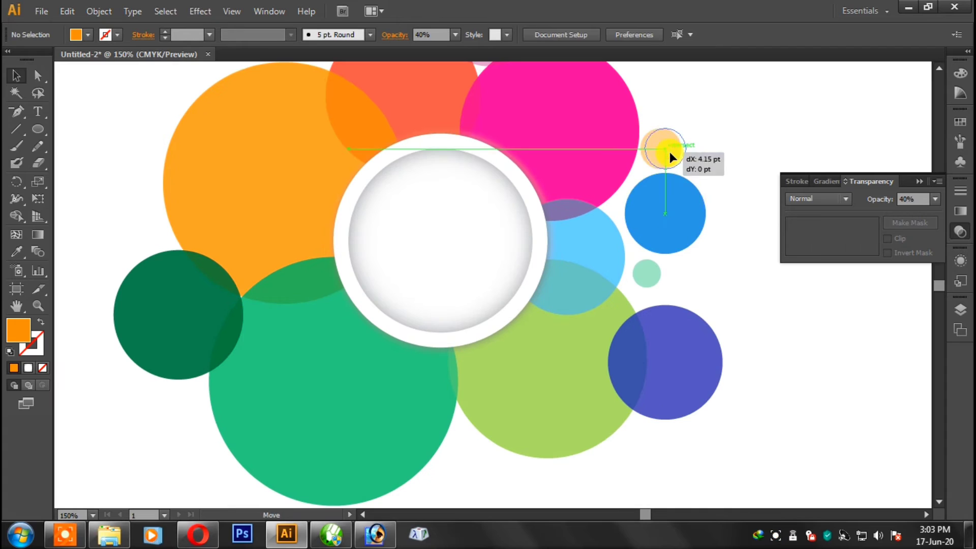
pyautogui.click(669, 152)
pyautogui.moveTo(688, 174); pyautogui.dragTo(684, 168)
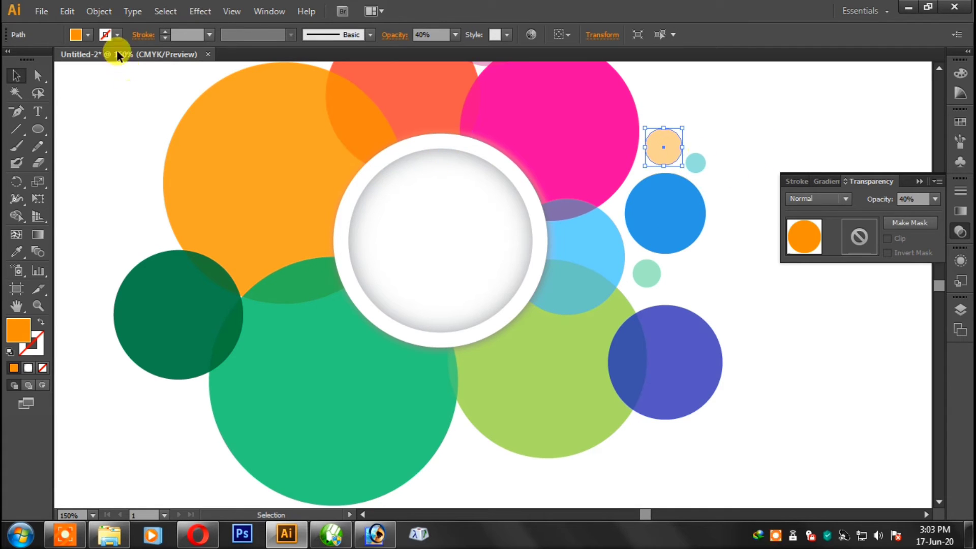
pyautogui.click(88, 34)
pyautogui.click(97, 60)
pyautogui.click(744, 130)
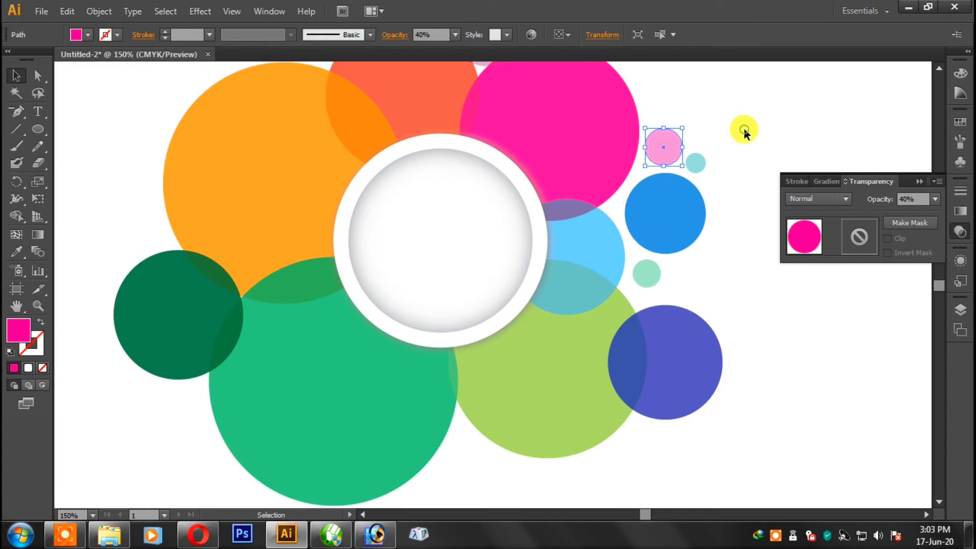
pyautogui.hotkey('ctrl', '-')
pyautogui.moveTo(661, 234); pyautogui.dragTo(640, 203)
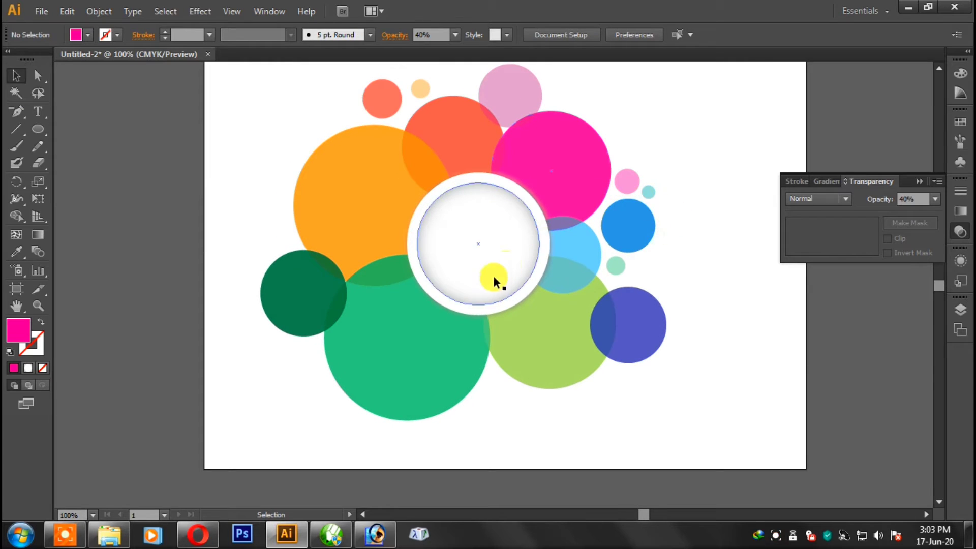
# Move the small teal bubble below the flower and enlarge it
pyautogui.moveTo(618, 248)
pyautogui.mouseDown()
pyautogui.moveTo(490, 402)
pyautogui.moveTo(536, 385)
pyautogui.mouseUp()
pyautogui.moveTo(584, 403)
pyautogui.mouseDown()
pyautogui.moveTo(511, 402)
pyautogui.moveTo(521, 389)
pyautogui.mouseUp()
pyautogui.click(512, 386)
pyautogui.click(646, 394)
# Give the small bottom circle a light yellow-green fill at 80% opacity
pyautogui.click(510, 406)
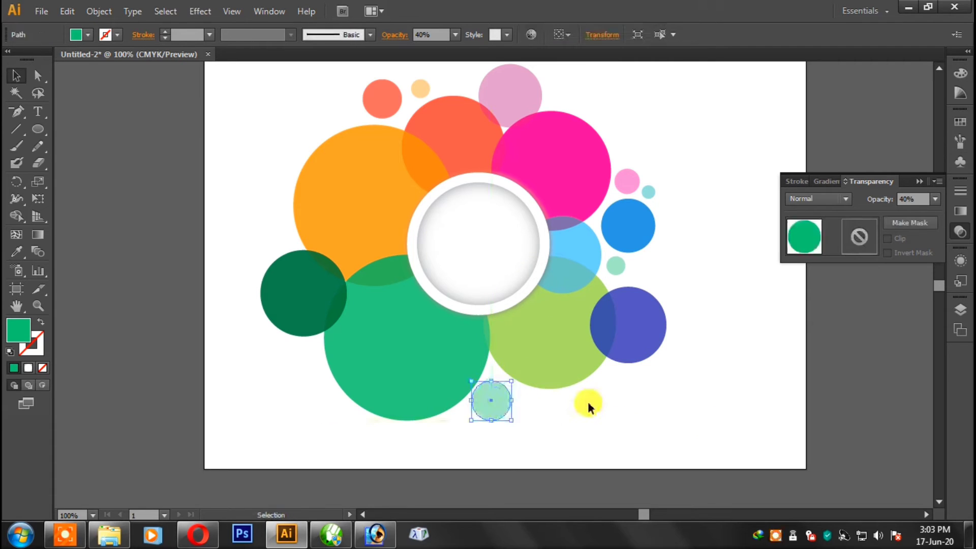
pyautogui.click(605, 397)
pyautogui.hotkey('ctrl', 'z')
pyautogui.click(89, 35)
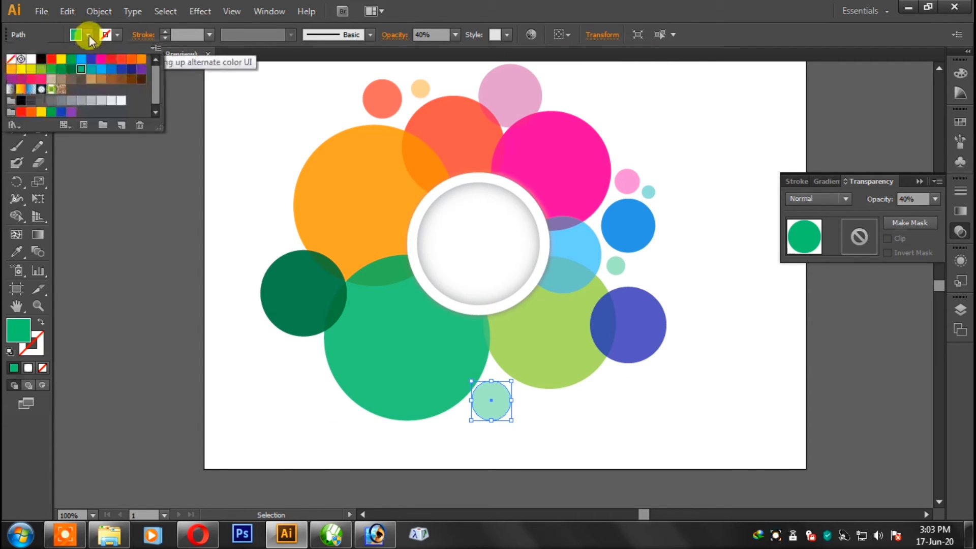
pyautogui.click(69, 70)
pyautogui.click(41, 71)
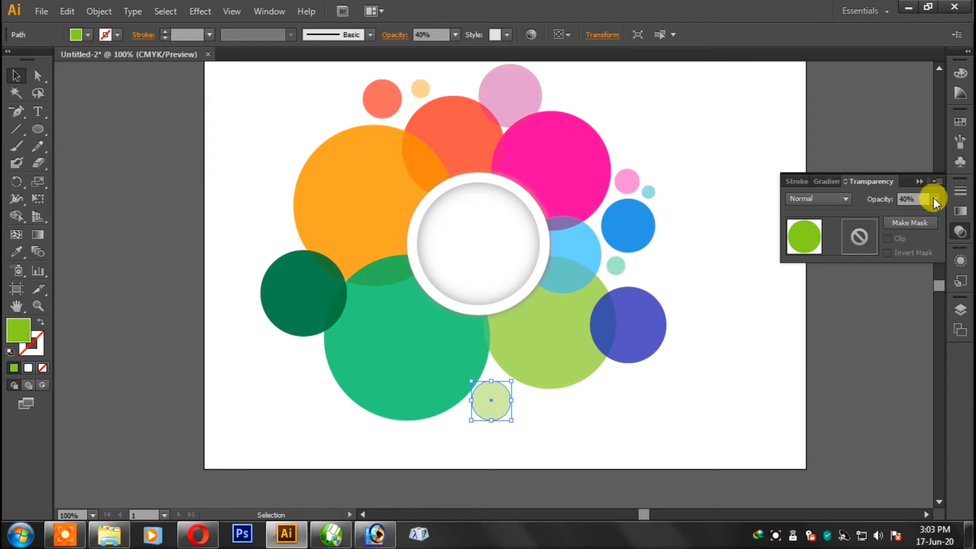
pyautogui.click(934, 200)
pyautogui.click(908, 342)
pyautogui.click(639, 401)
# Copy the green circle beside the blue circle, enlarge it and fade it to 20%
pyautogui.click(507, 398)
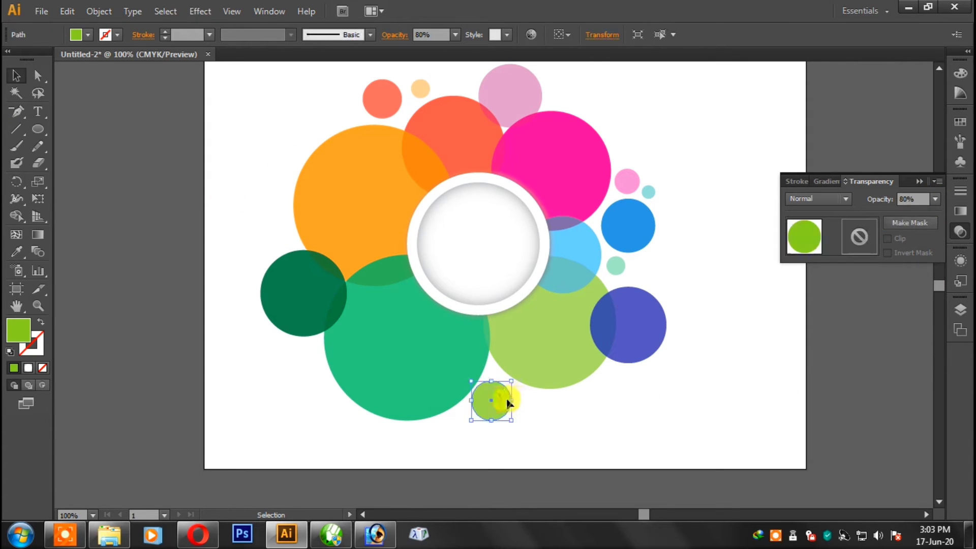
pyautogui.moveTo(503, 389)
pyautogui.keyDown('alt'); pyautogui.mouseDown()
pyautogui.moveTo(660, 251)
pyautogui.moveTo(700, 255)
pyautogui.mouseUp(); pyautogui.keyUp('alt')
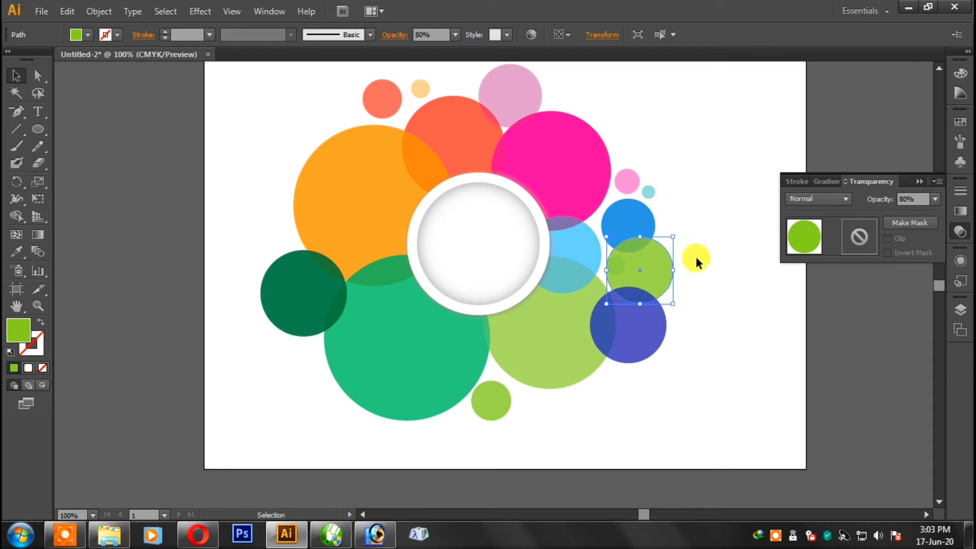
pyautogui.click(696, 256)
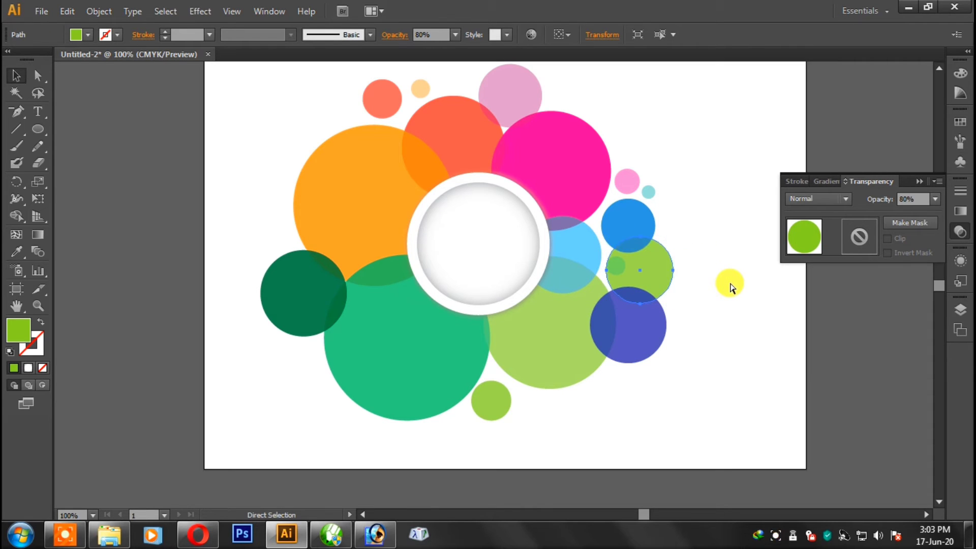
pyautogui.click(935, 200)
pyautogui.click(916, 248)
pyautogui.click(757, 287)
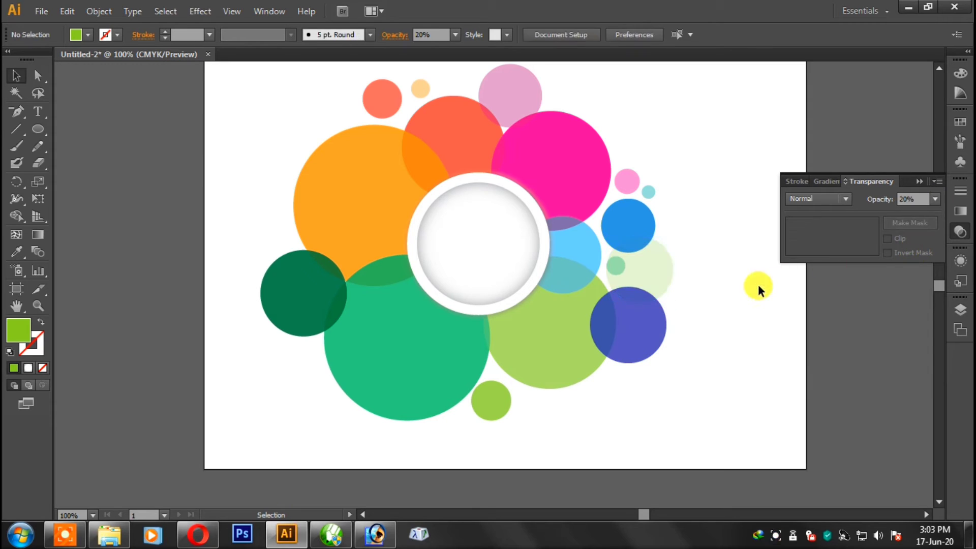
# Copy the faded circle to the top of the flower as a pale magenta circle at 10%
pyautogui.keyDown('alt'); pyautogui.moveTo(665, 265); pyautogui.dragTo(443, 98); pyautogui.keyUp('alt')
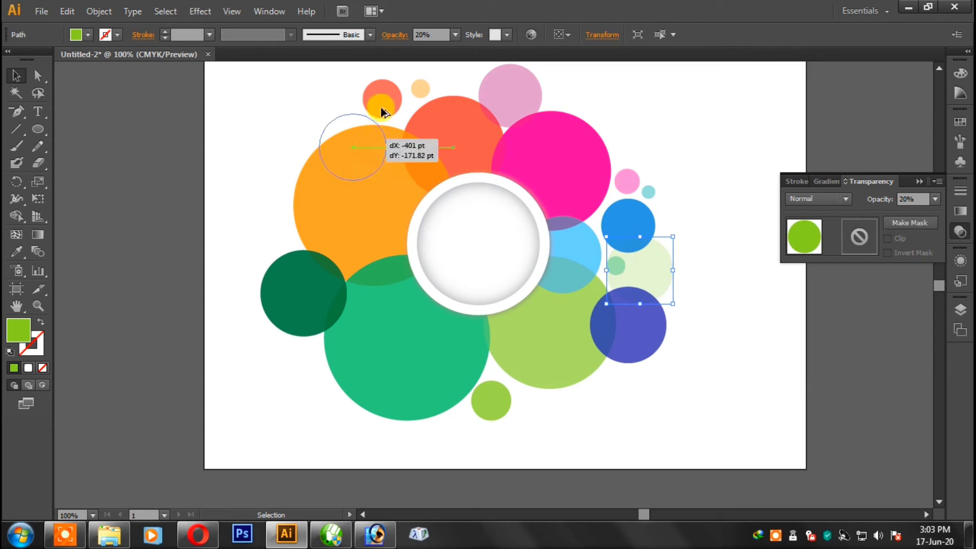
pyautogui.click(88, 35)
pyautogui.click(117, 65)
pyautogui.click(102, 59)
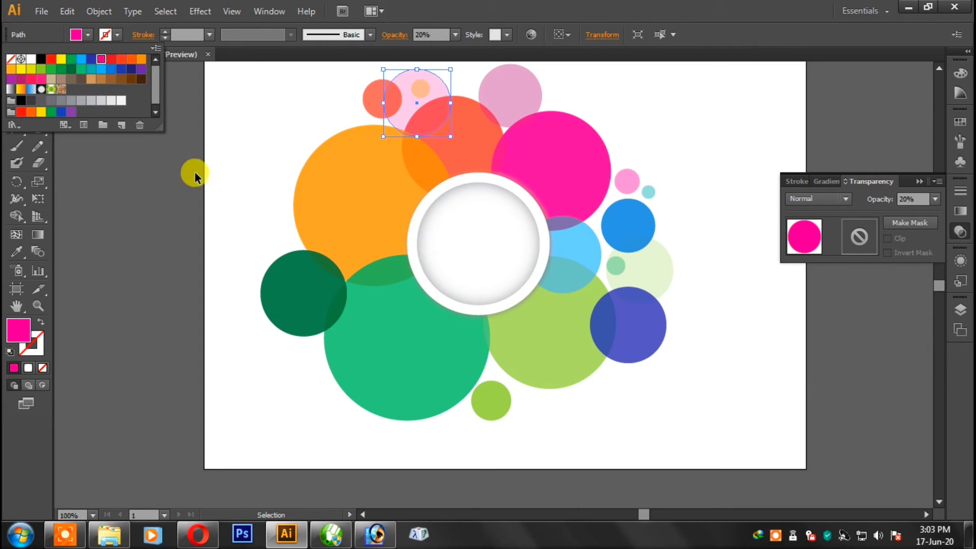
pyautogui.click(665, 143)
pyautogui.click(447, 99)
pyautogui.click(935, 199)
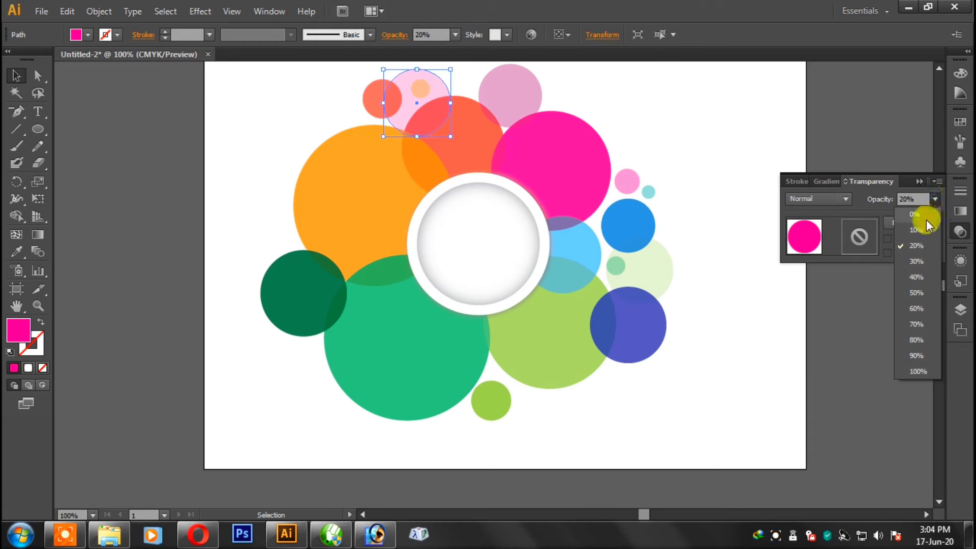
pyautogui.click(915, 228)
pyautogui.click(649, 118)
# Set the small orange circle to 50% opacity
pyautogui.click(420, 88)
pyautogui.click(935, 199)
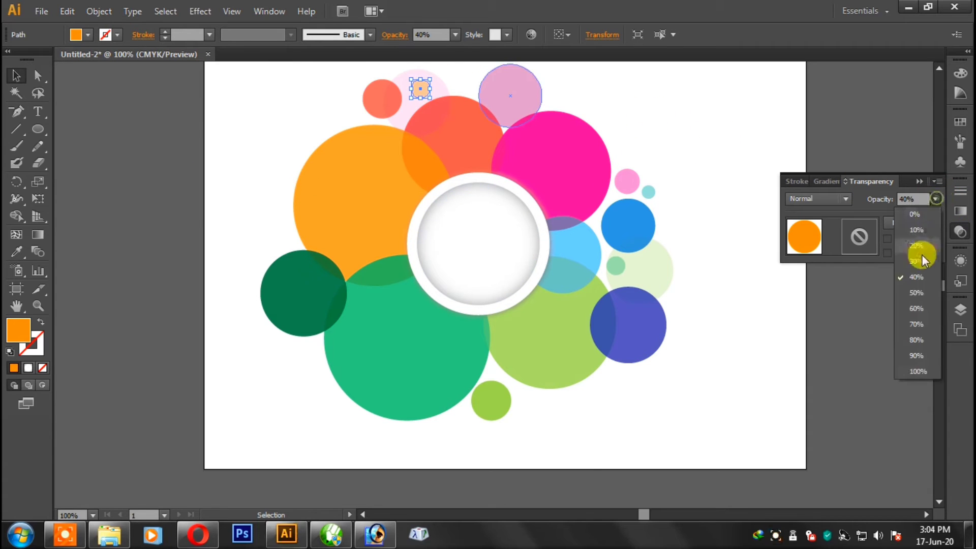
pyautogui.click(915, 296)
pyautogui.click(667, 146)
pyautogui.hotkey('ctrl', '-')
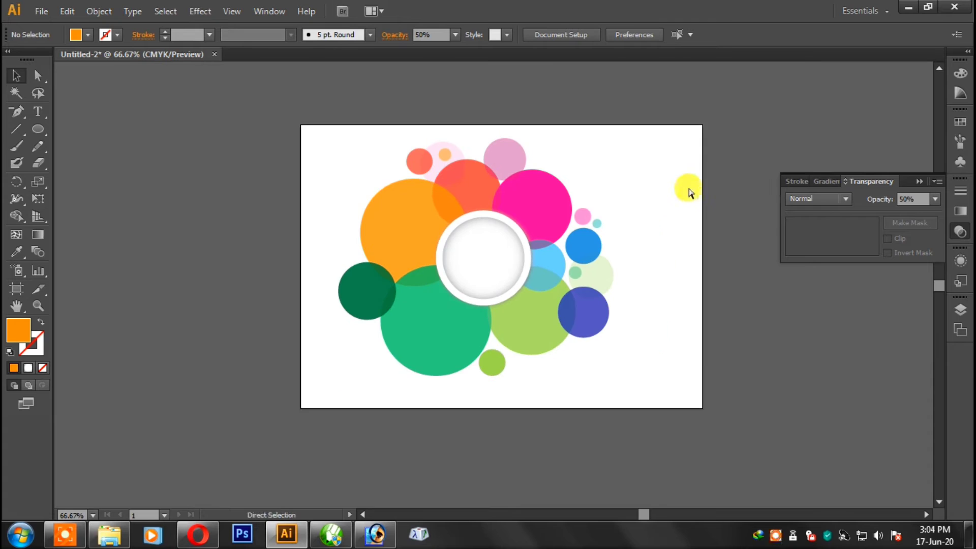
pyautogui.hotkey('ctrl', '+')
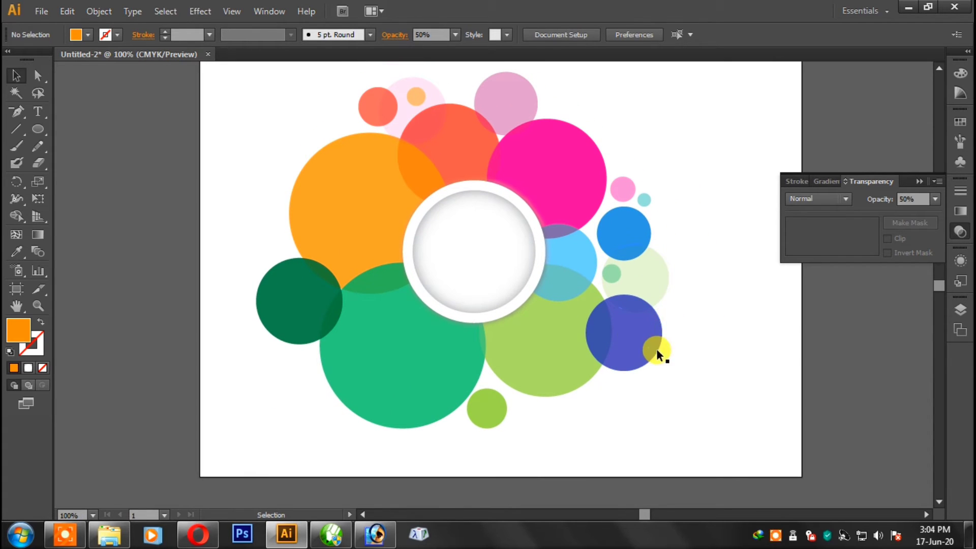
# Raise the small lime circle below the flower to 90% opacity
pyautogui.click(657, 351)
pyautogui.click(573, 418)
pyautogui.click(478, 407)
pyautogui.click(935, 199)
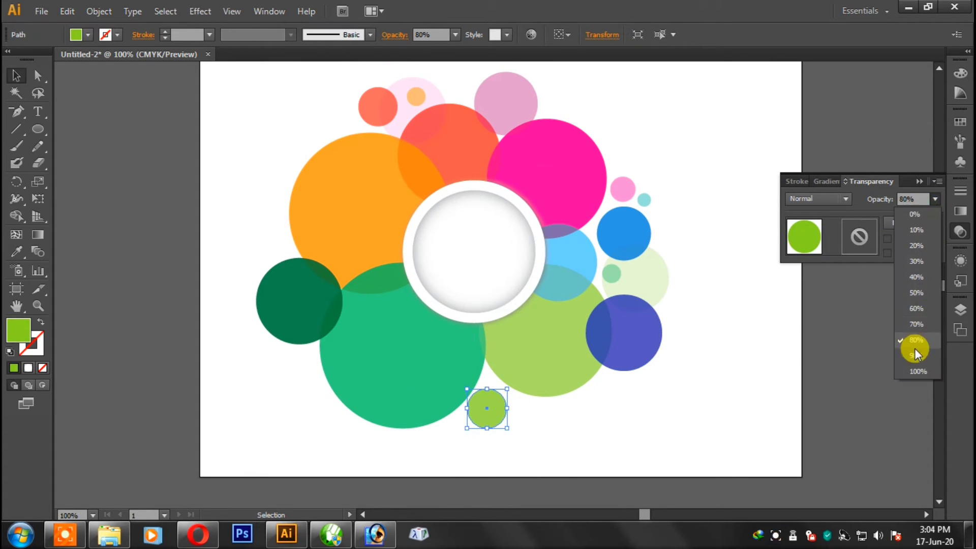
pyautogui.click(915, 355)
# Alt-drag a smaller copy of the lime circle to its right and fade it to 30% opacity
pyautogui.moveTo(495, 400)
pyautogui.mouseDown()
pyautogui.moveTo(535, 399)
pyautogui.moveTo(542, 389)
pyautogui.moveTo(531, 416)
pyautogui.moveTo(520, 406)
pyautogui.mouseUp()
pyautogui.click(538, 410)
pyautogui.click(579, 422)
pyautogui.click(718, 359)
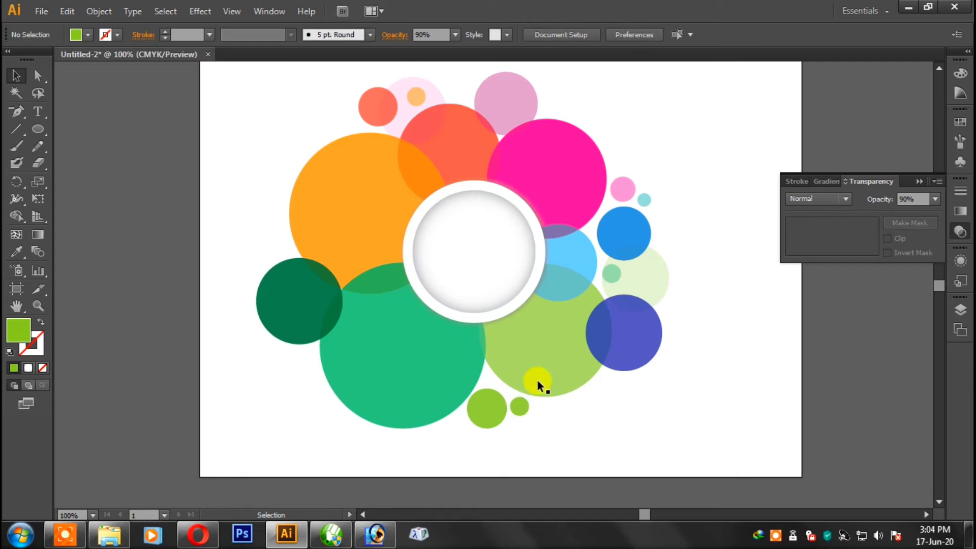
pyautogui.click(519, 406)
pyautogui.click(935, 199)
pyautogui.click(913, 257)
# Place another copy of the faded 30% bubble higher up and reposition the faded circles
pyautogui.click(543, 423)
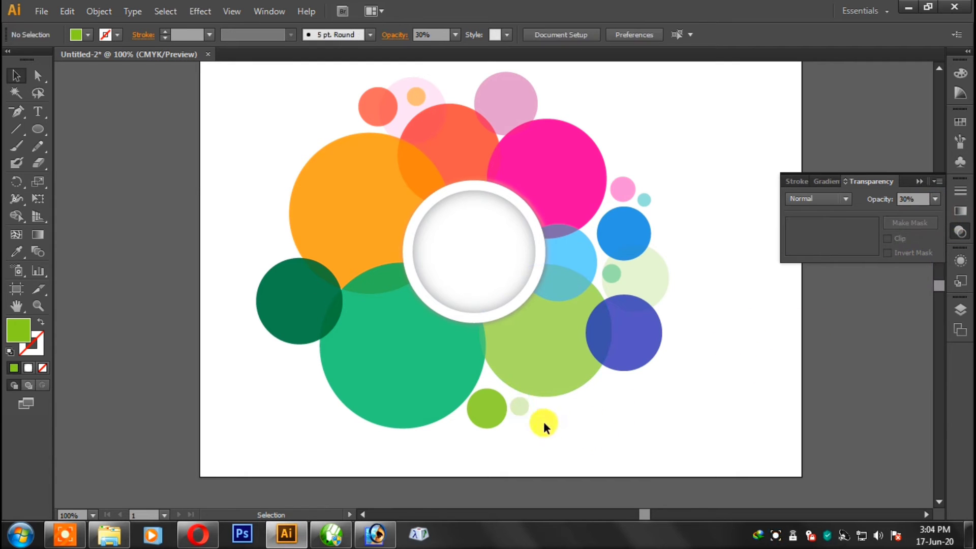
pyautogui.click(528, 407)
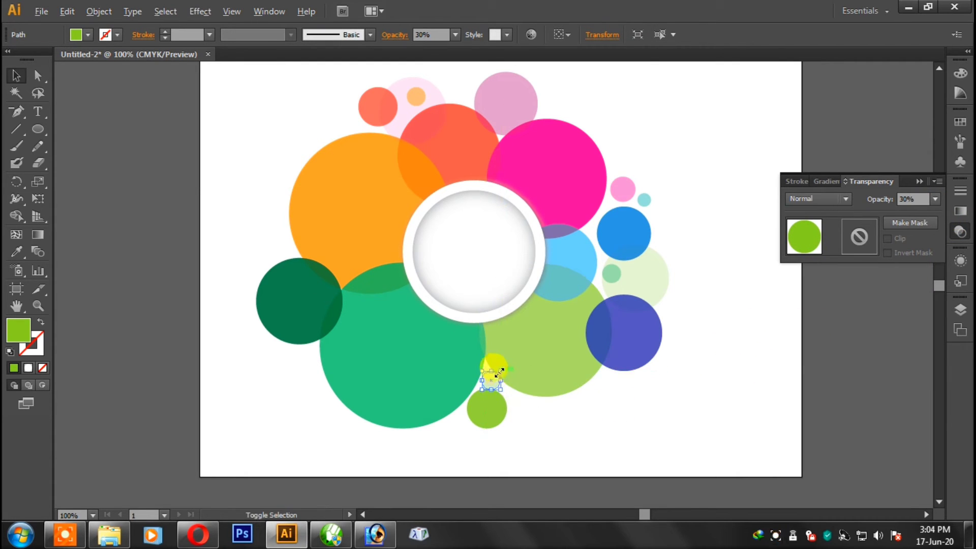
pyautogui.press('a')
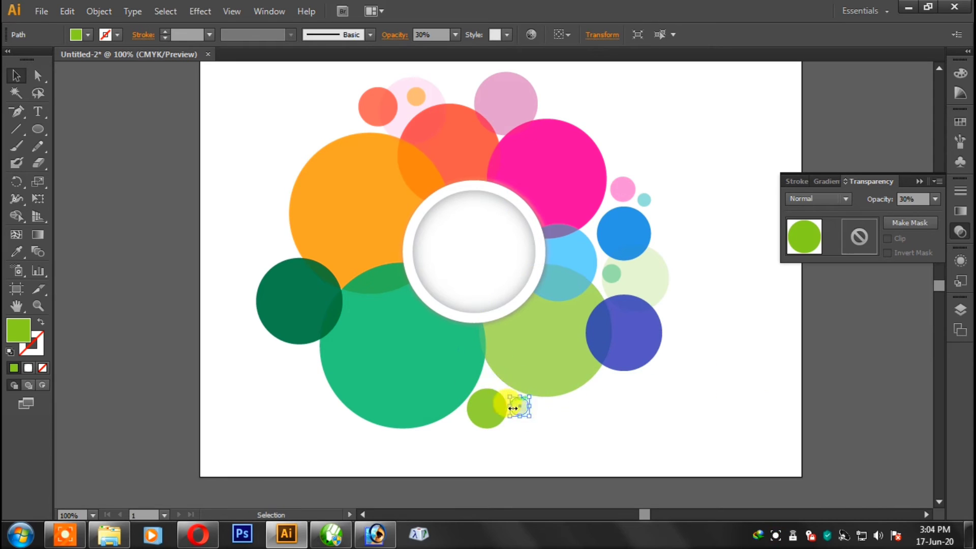
pyautogui.moveTo(514, 408); pyautogui.dragTo(516, 385)
pyautogui.click(719, 427)
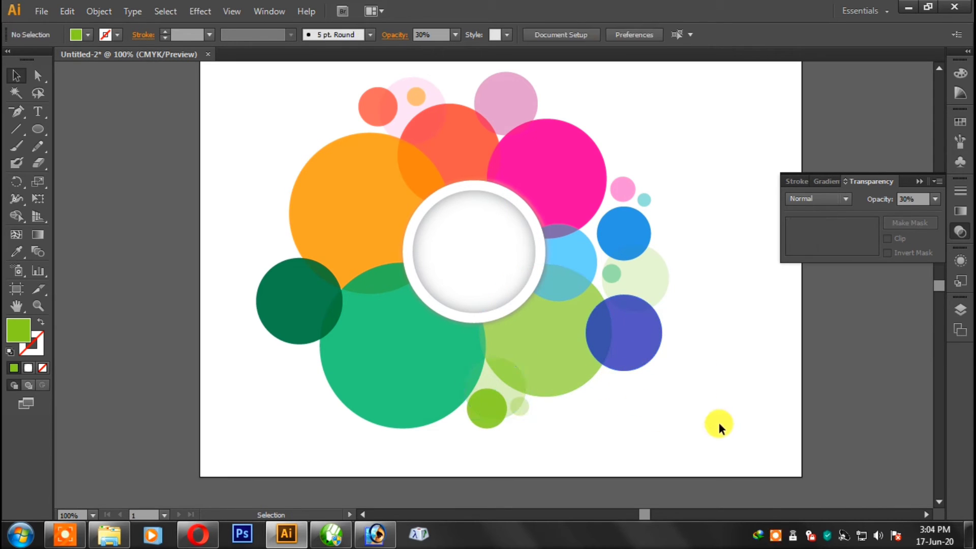
pyautogui.click(510, 395)
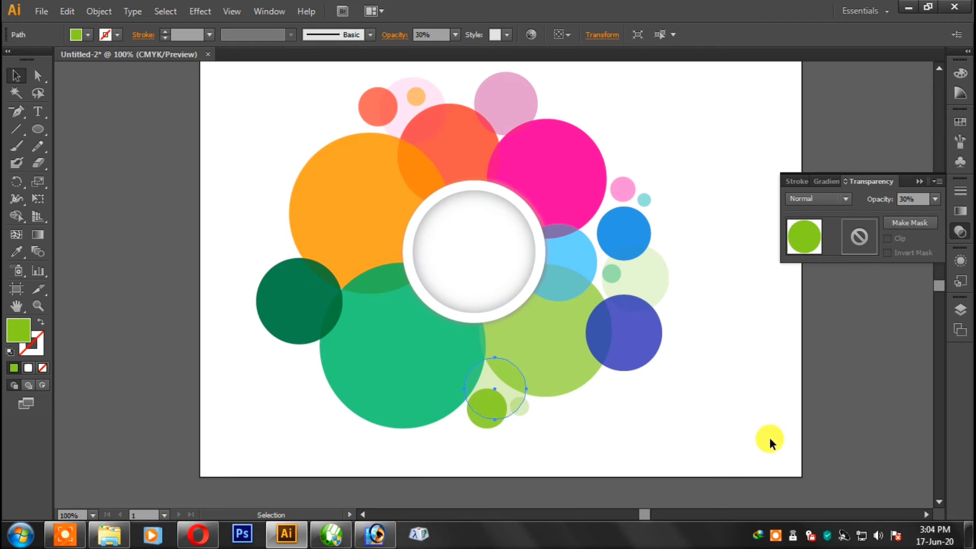
pyautogui.click(768, 435)
pyautogui.moveTo(496, 401)
pyautogui.mouseDown()
pyautogui.moveTo(575, 424)
pyautogui.moveTo(443, 419)
pyautogui.moveTo(485, 370)
pyautogui.mouseUp()
pyautogui.click(740, 408)
# Recolour a small circle dark green and shrink it over the lime circle, then enlarge the light-green bubble
pyautogui.click(88, 34)
pyautogui.click(75, 73)
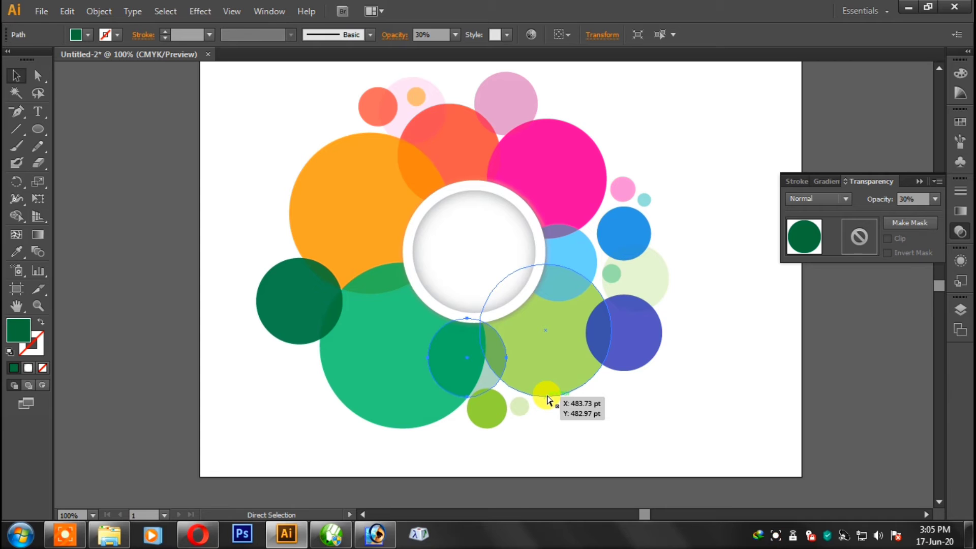
pyautogui.moveTo(489, 390)
pyautogui.mouseDown()
pyautogui.moveTo(591, 416)
pyautogui.moveTo(614, 404)
pyautogui.moveTo(580, 404)
pyautogui.moveTo(592, 419)
pyautogui.moveTo(533, 445)
pyautogui.moveTo(519, 438)
pyautogui.moveTo(536, 418)
pyautogui.mouseUp()
pyautogui.click(712, 450)
pyautogui.click(532, 421)
pyautogui.click(546, 441)
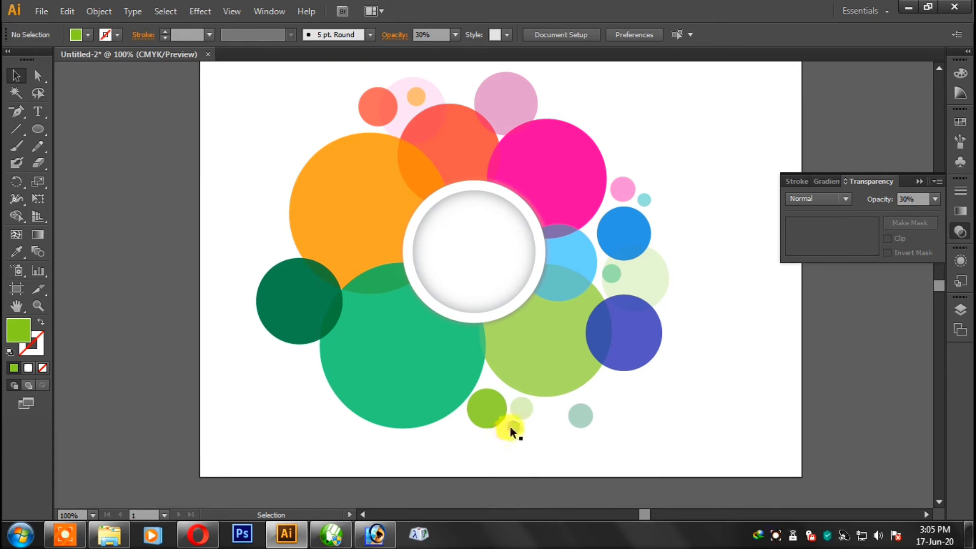
# Fade the small teal bubble to 20% opacity
pyautogui.click(512, 427)
pyautogui.click(922, 193)
pyautogui.click(925, 246)
pyautogui.click(617, 430)
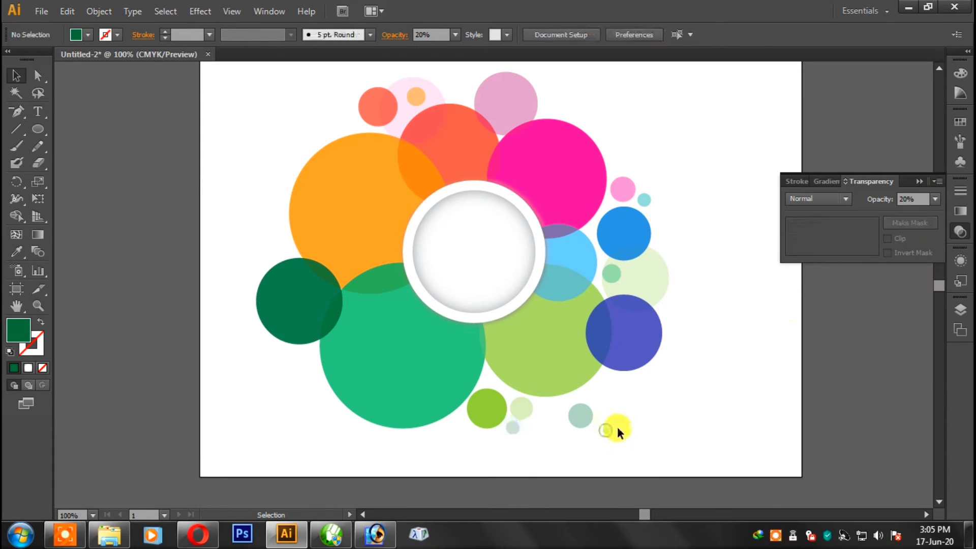
# Group the inner white circle and outer white ring with Ctrl+G
pyautogui.click(478, 265)
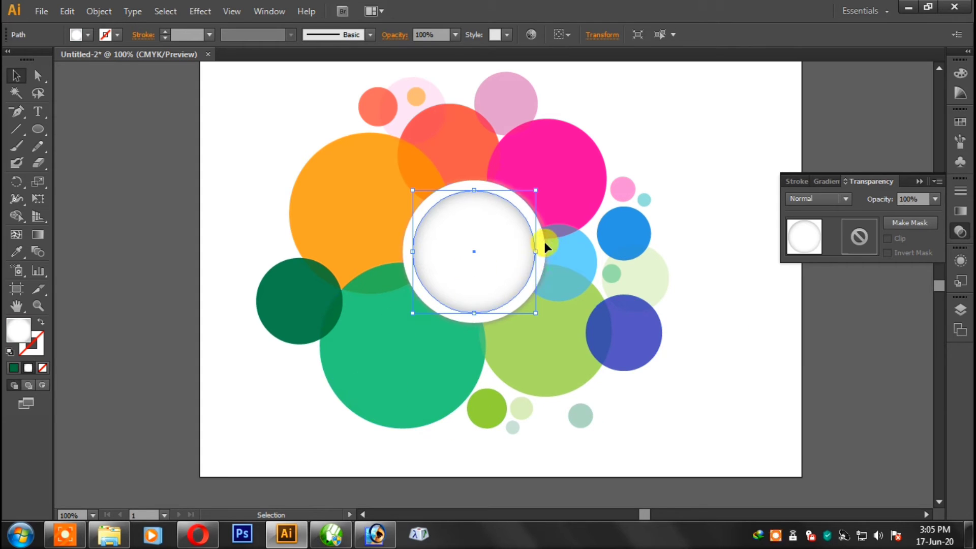
pyautogui.scroll(1, 545, 239)
pyautogui.hotkey('ctrl', '=')
pyautogui.hotkey('ctrl', '=')
pyautogui.hotkey('ctrl', '=')
pyautogui.keyDown('shift'); pyautogui.click(643, 236); pyautogui.keyUp('shift')
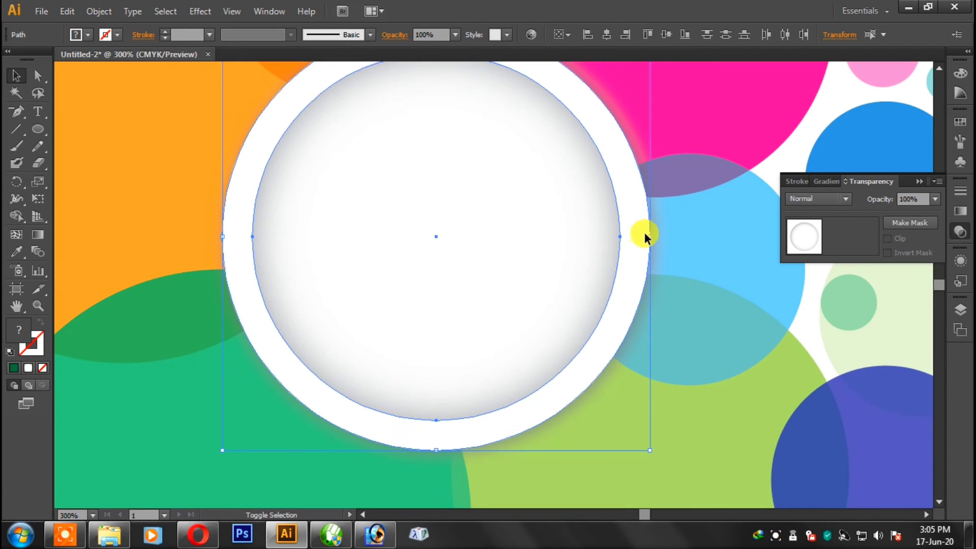
pyautogui.hotkey('ctrl', 'g')
# Recentre the grouped white button on the flower and scale it up
pyautogui.hotkey('ctrl', '1')
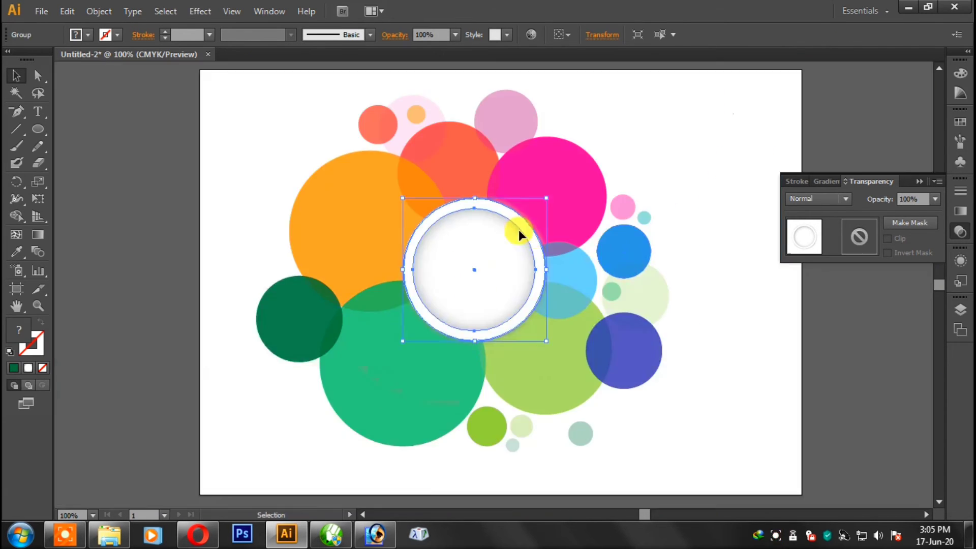
pyautogui.moveTo(448, 265); pyautogui.dragTo(443, 265)
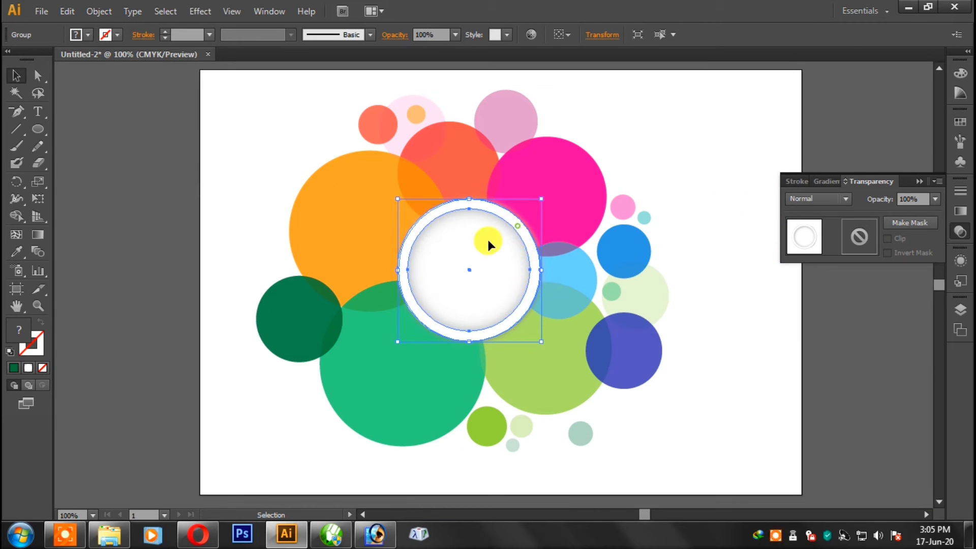
pyautogui.moveTo(487, 242); pyautogui.dragTo(386, 289)
pyautogui.hotkey('ctrl', 'z')
pyautogui.hotkey('ctrl', 'z')
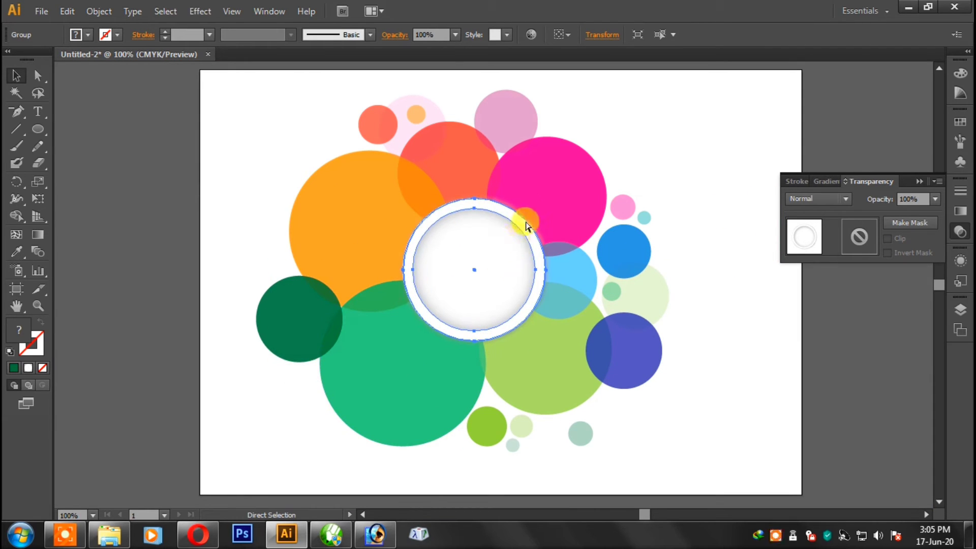
pyautogui.moveTo(526, 227); pyautogui.dragTo(709, 150)
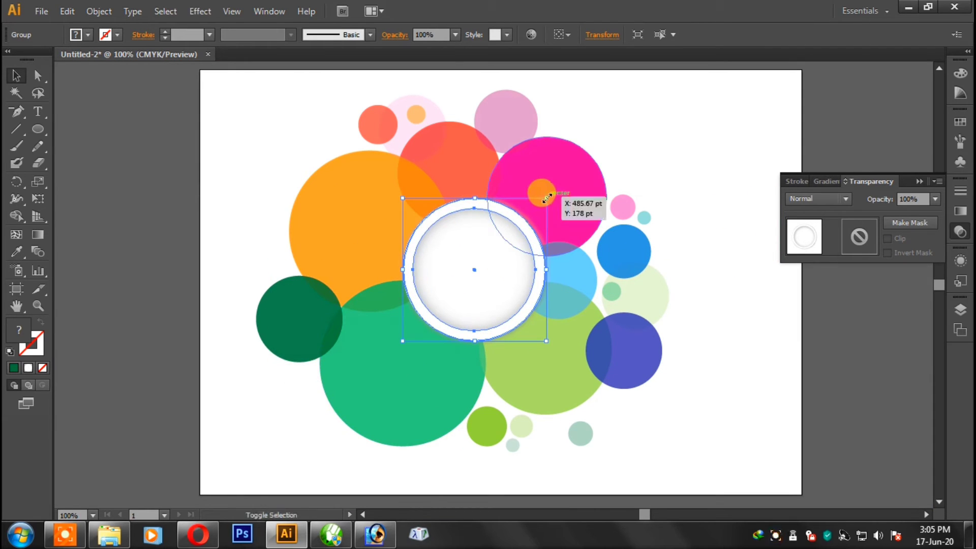
pyautogui.click(709, 150)
# Set the small bottom green bubble to 70% and the large yellow-green circle to 90% opacity
pyautogui.click(482, 425)
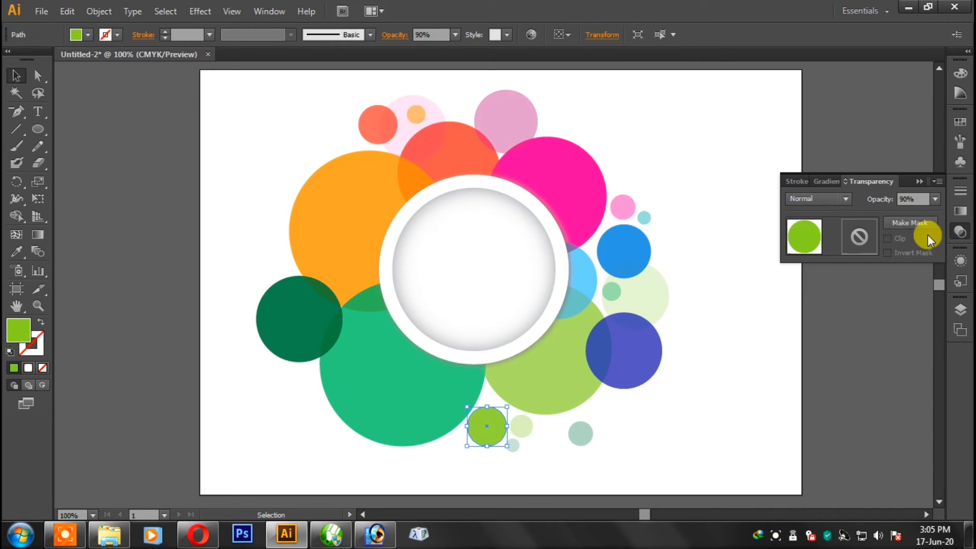
pyautogui.click(935, 199)
pyautogui.click(928, 296)
pyautogui.click(781, 352)
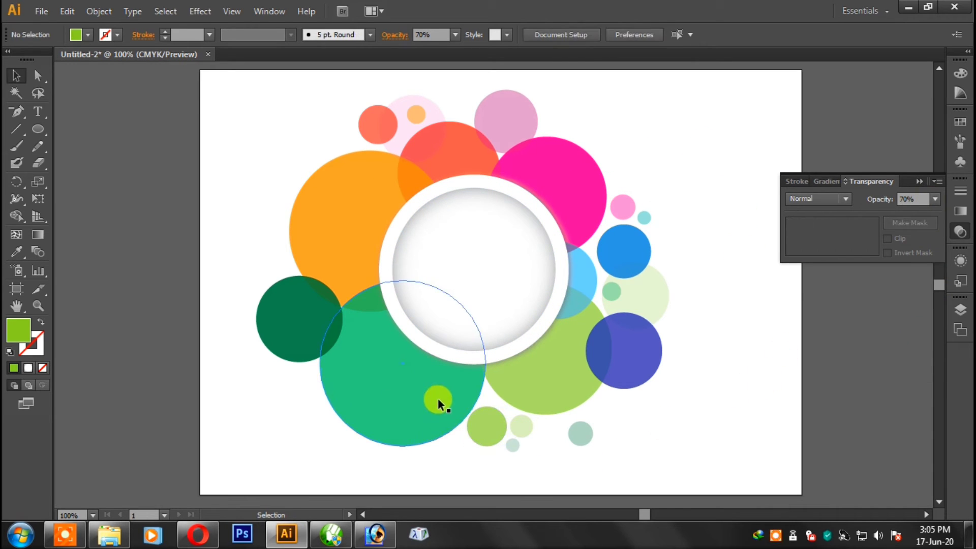
pyautogui.click(527, 393)
pyautogui.click(935, 199)
pyautogui.click(914, 359)
pyautogui.click(806, 341)
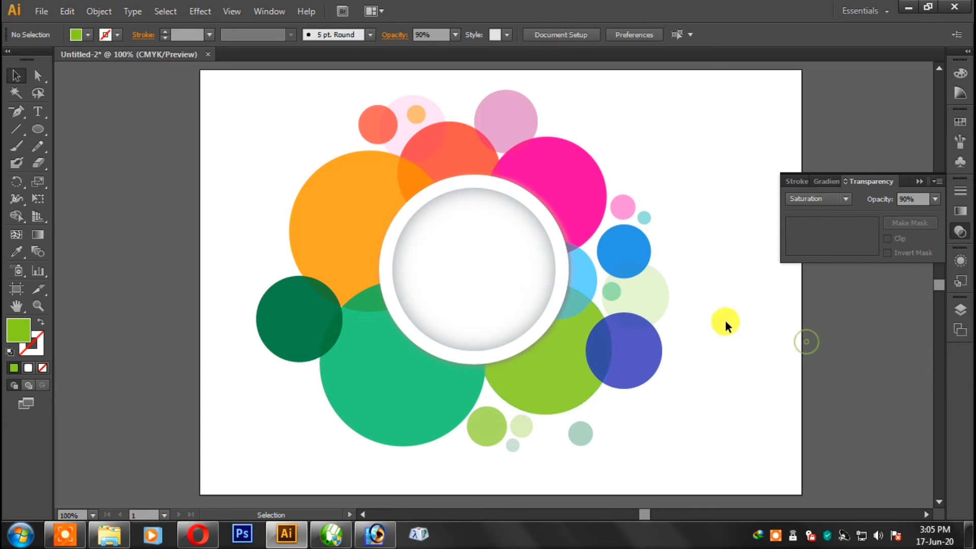
# Adjust opacities of the green dot, the pink bubble (20%) and the teal bubble (60%)
pyautogui.click(635, 297)
pyautogui.click(755, 288)
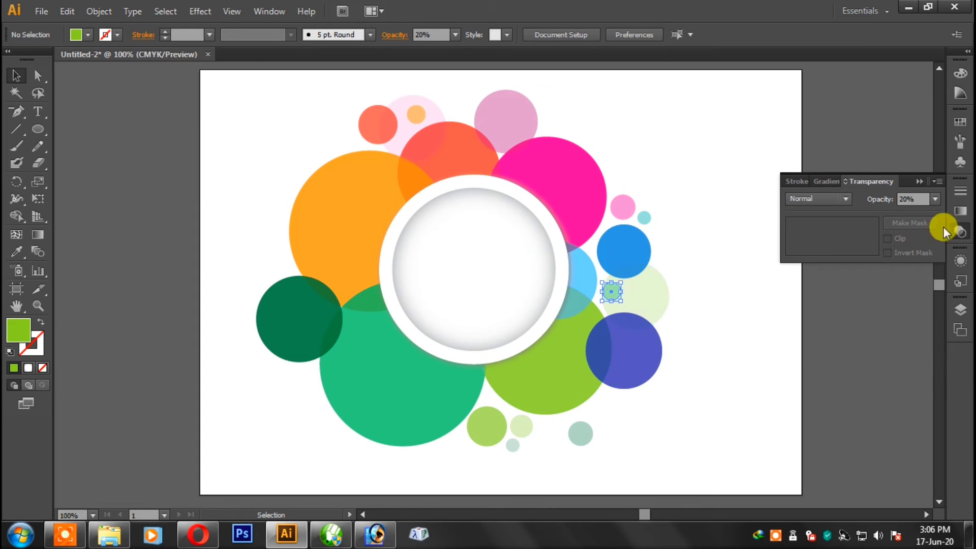
pyautogui.click(935, 199)
pyautogui.click(914, 323)
pyautogui.click(724, 336)
pyautogui.click(623, 205)
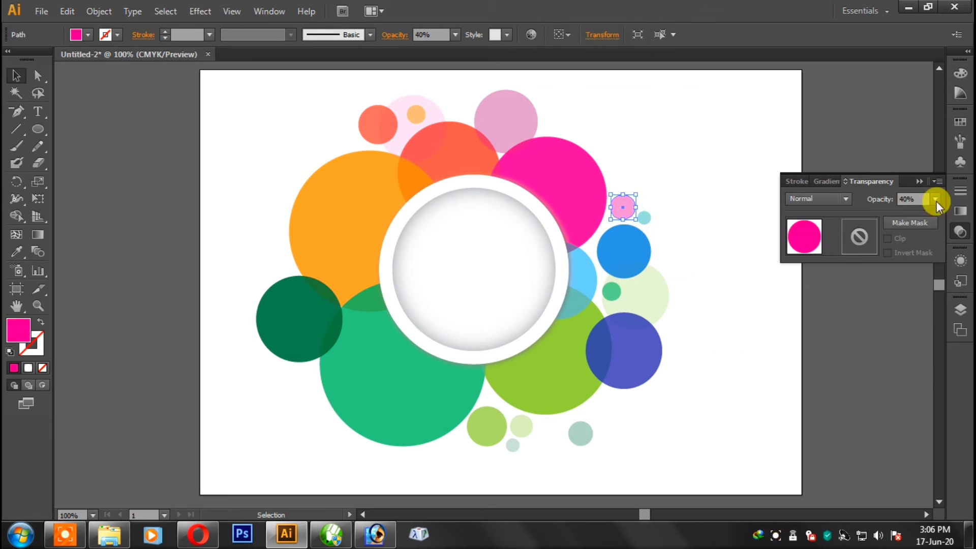
pyautogui.click(935, 198)
pyautogui.click(926, 243)
pyautogui.click(644, 217)
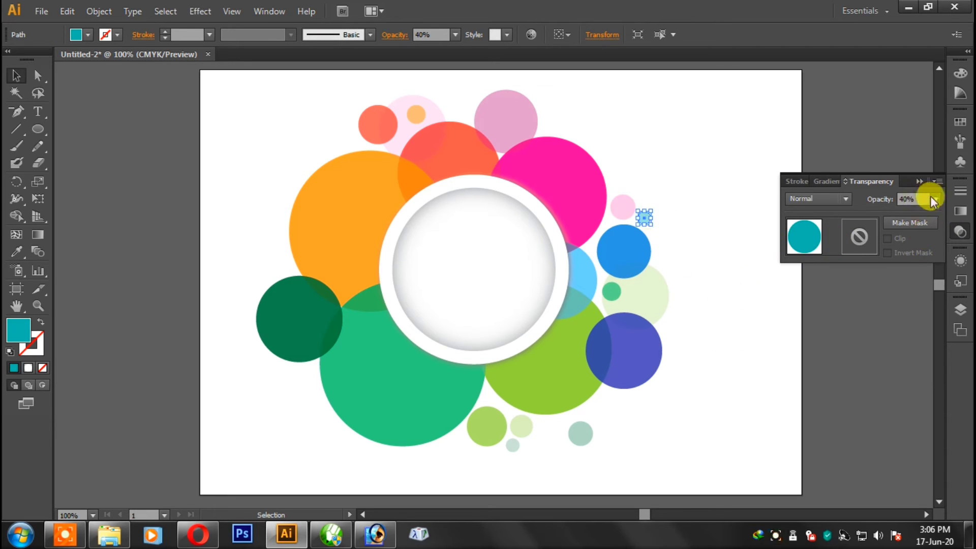
pyautogui.click(935, 199)
pyautogui.click(914, 302)
pyautogui.click(822, 298)
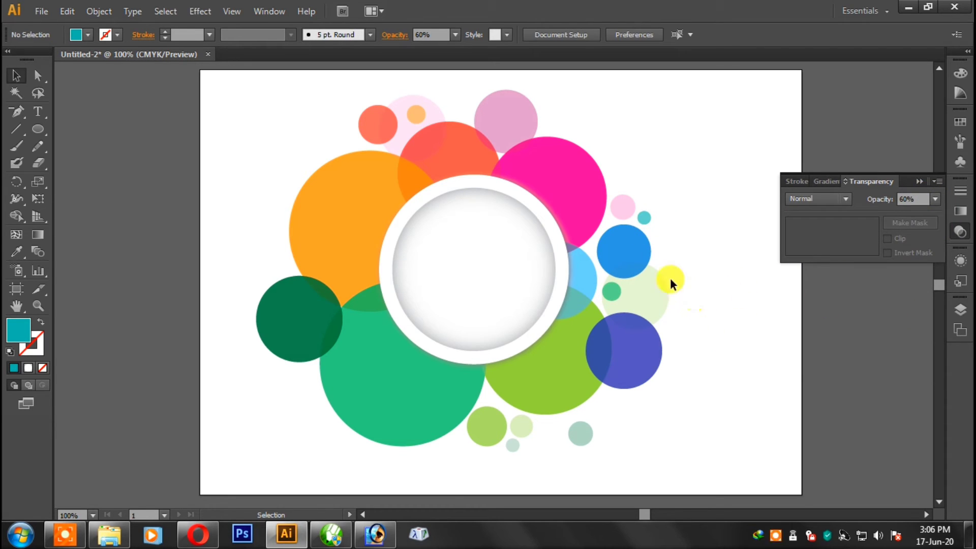
# Alt-drag a copy of the pale green bubble to the lower left and nudge the light-blue circle right
pyautogui.click(663, 287)
pyautogui.click(730, 333)
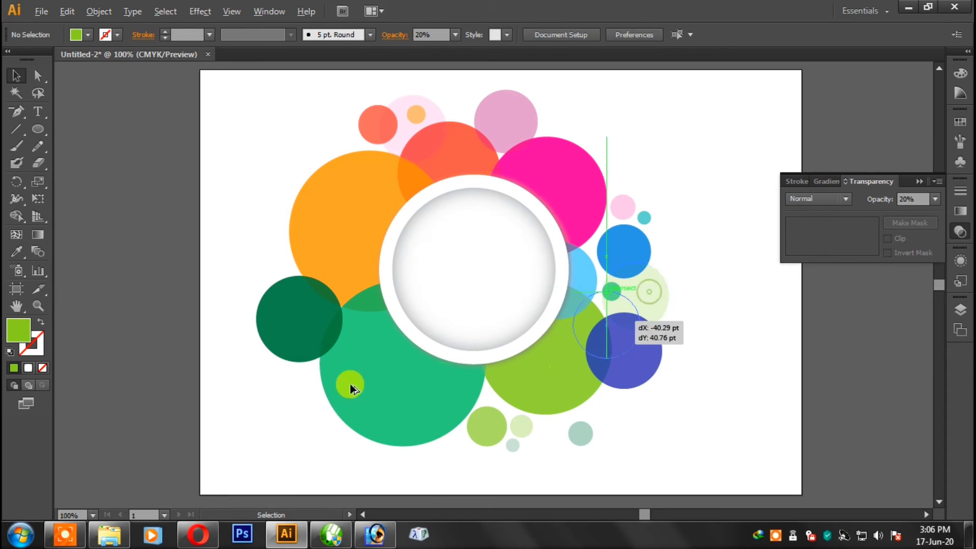
pyautogui.moveTo(639, 315); pyautogui.dragTo(308, 396)
pyautogui.click(309, 456)
pyautogui.click(304, 399)
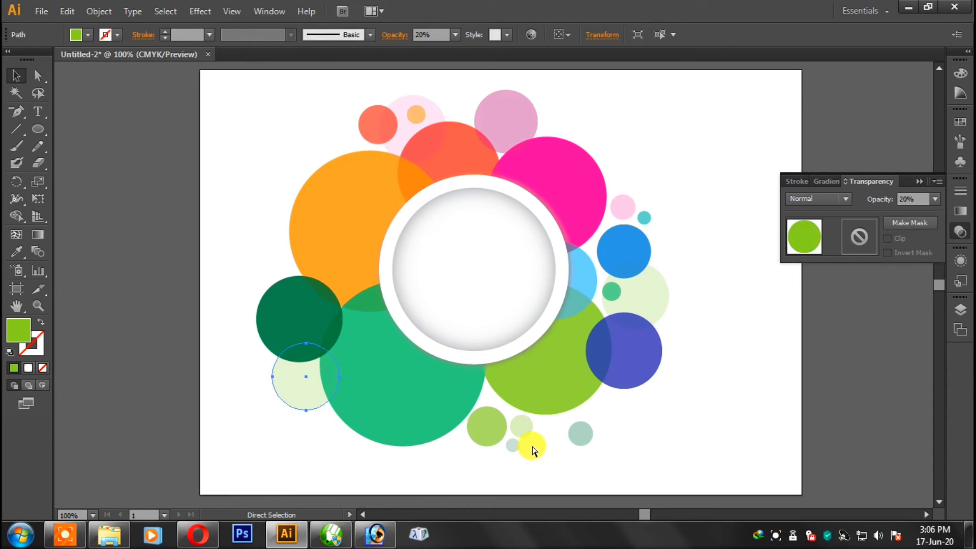
pyautogui.click(733, 359)
pyautogui.click(652, 347)
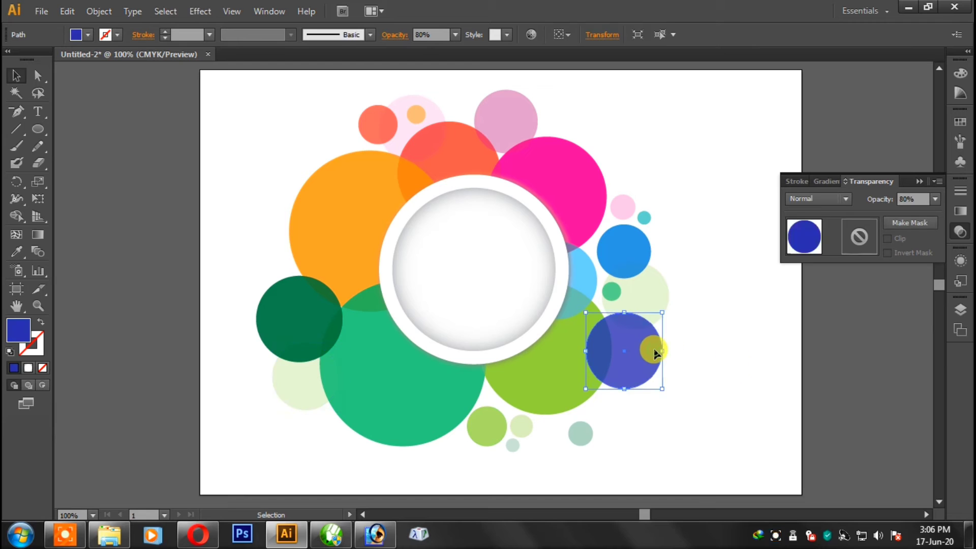
pyautogui.click(586, 273)
pyautogui.click(691, 245)
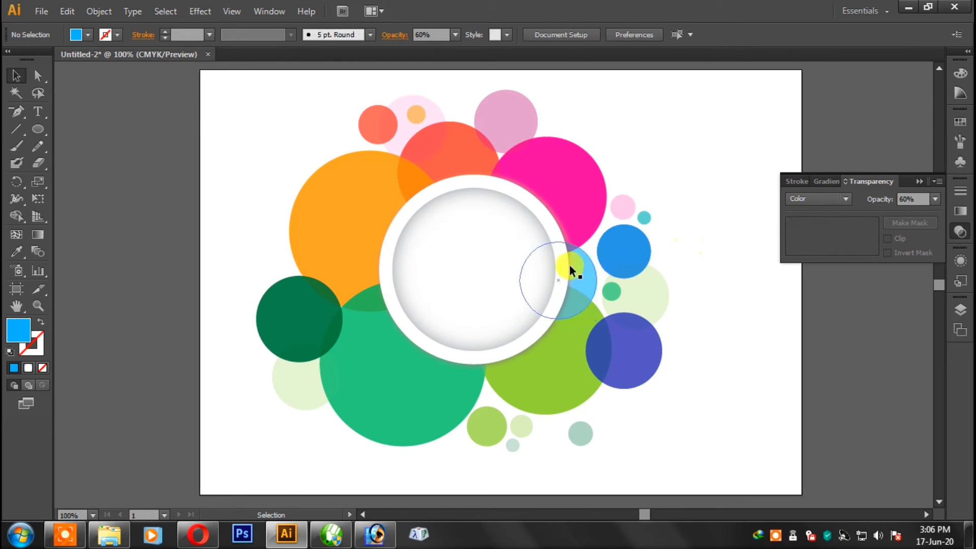
pyautogui.moveTo(586, 266); pyautogui.dragTo(587, 267)
pyautogui.click(704, 306)
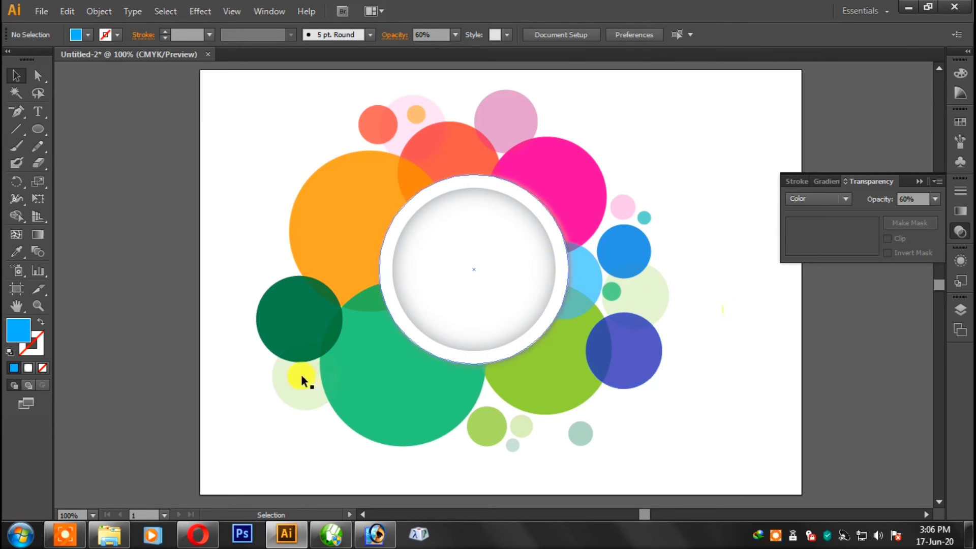
# Enlarge the lower-left pale bubble and give it a brighter green fill
pyautogui.click(303, 381)
pyautogui.moveTo(339, 343); pyautogui.dragTo(346, 336)
pyautogui.click(681, 296)
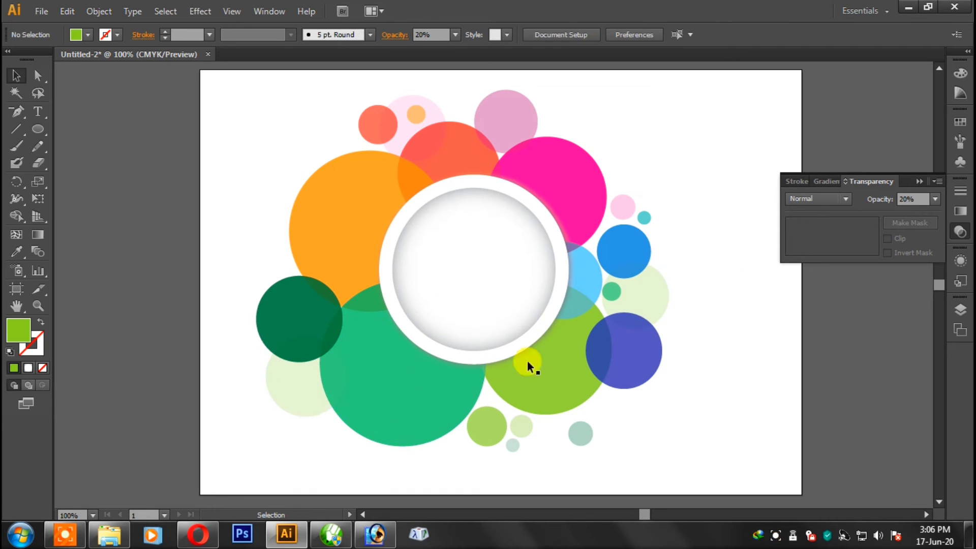
pyautogui.click(285, 391)
pyautogui.click(88, 34)
pyautogui.click(59, 82)
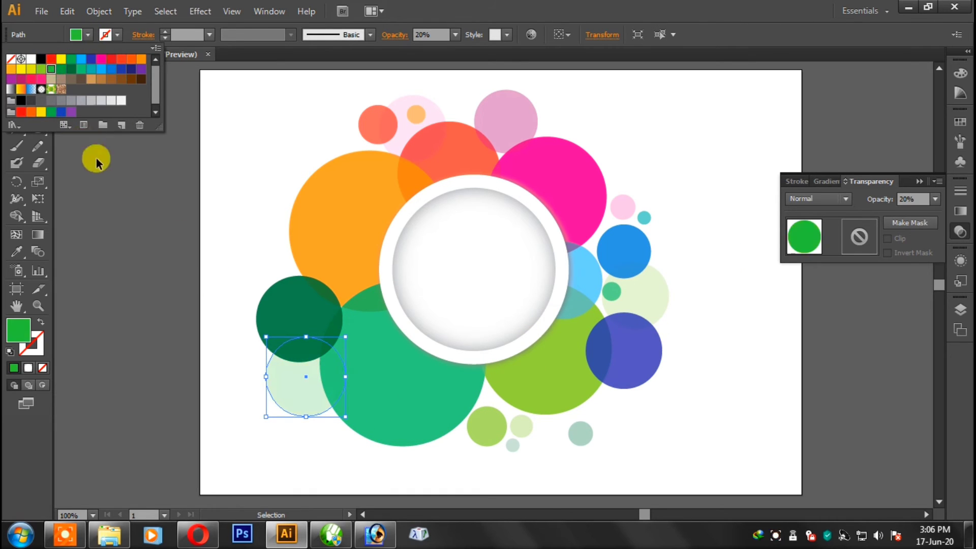
pyautogui.click(396, 449)
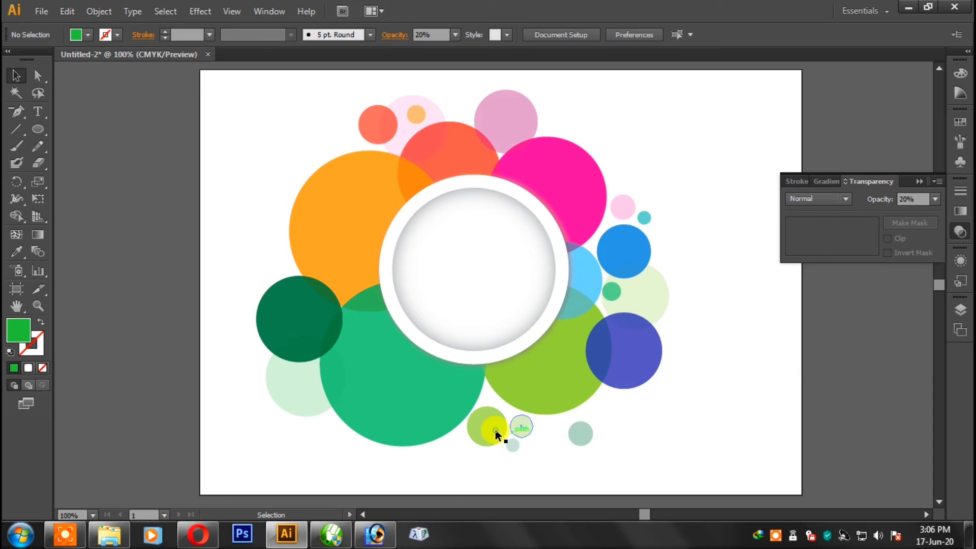
# Set the small bottom bubble to 70% opacity and fill it teal
pyautogui.click(521, 427)
pyautogui.click(935, 199)
pyautogui.click(913, 236)
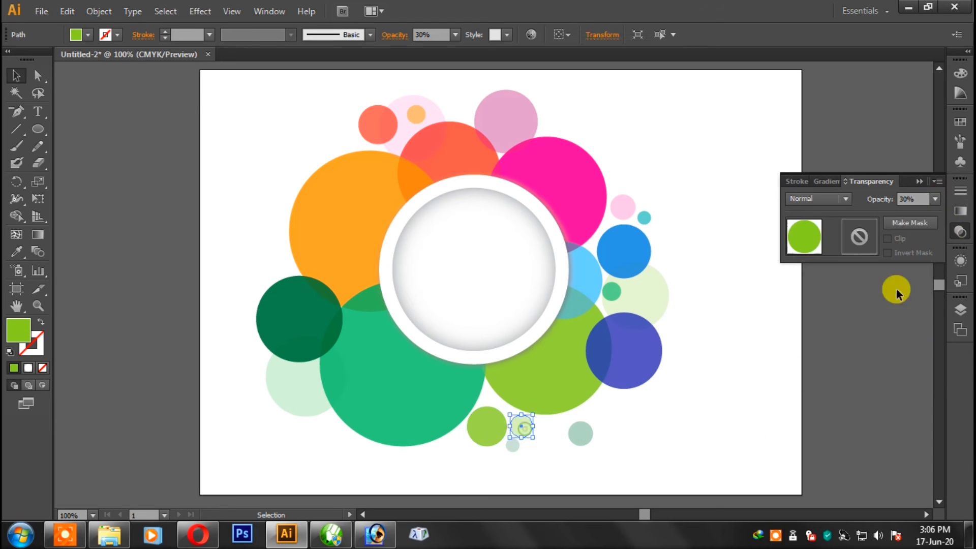
pyautogui.click(935, 199)
pyautogui.click(914, 320)
pyautogui.click(532, 419)
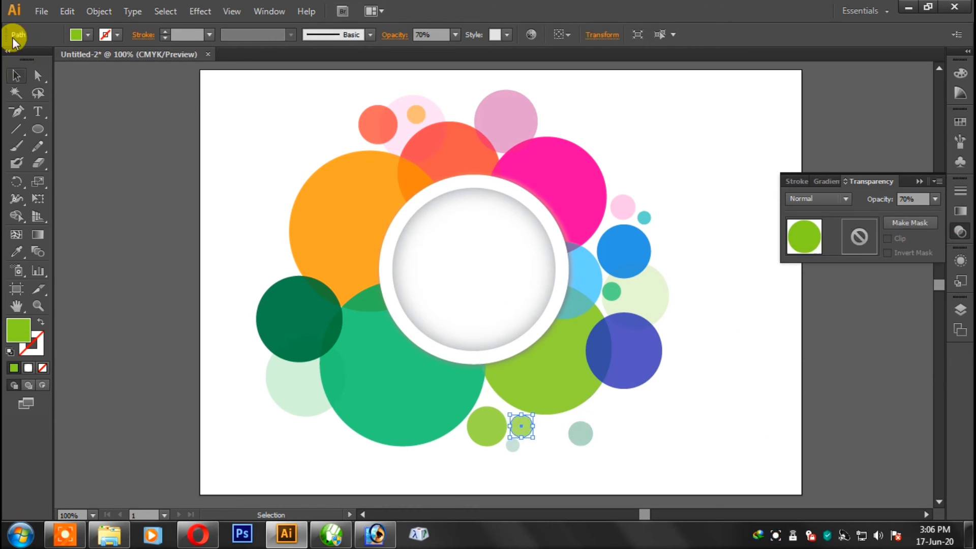
pyautogui.click(88, 34)
pyautogui.click(87, 72)
pyautogui.click(735, 367)
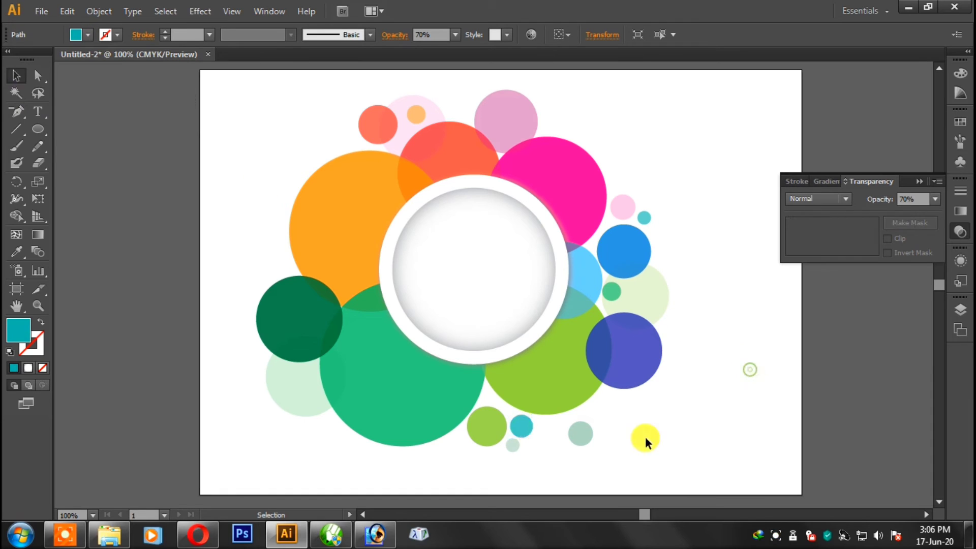
# Recolour the bottom bubbles: tiny one blue, teal one dark green, yellow-green one yellow
pyautogui.click(513, 445)
pyautogui.click(87, 34)
pyautogui.click(103, 71)
pyautogui.click(745, 379)
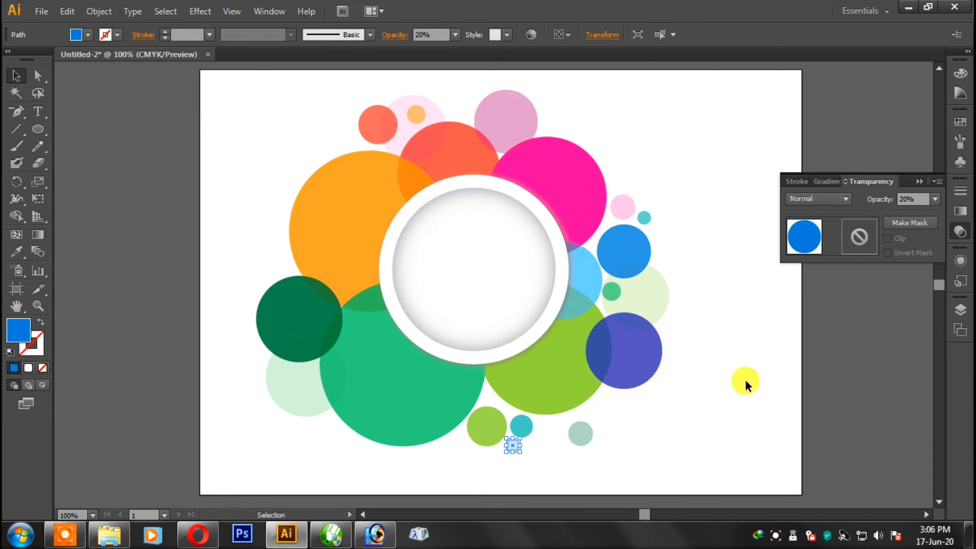
pyautogui.click(517, 430)
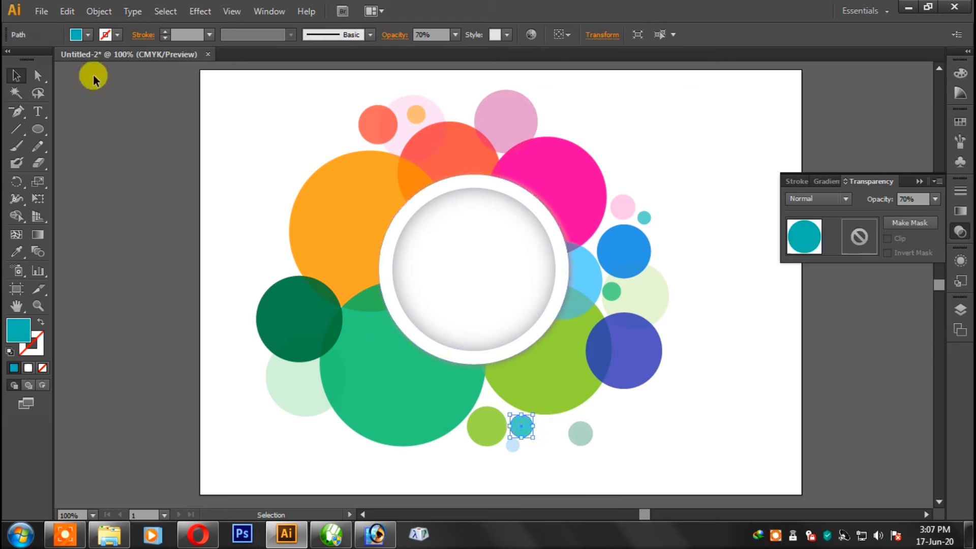
pyautogui.click(87, 34)
pyautogui.click(96, 72)
pyautogui.click(693, 423)
pyautogui.click(486, 432)
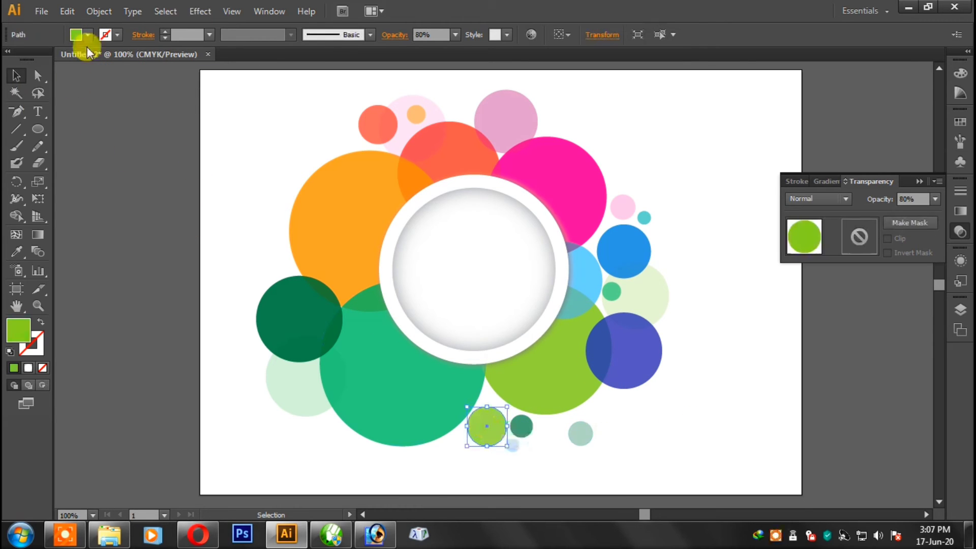
pyautogui.click(88, 34)
pyautogui.click(118, 61)
pyautogui.click(669, 409)
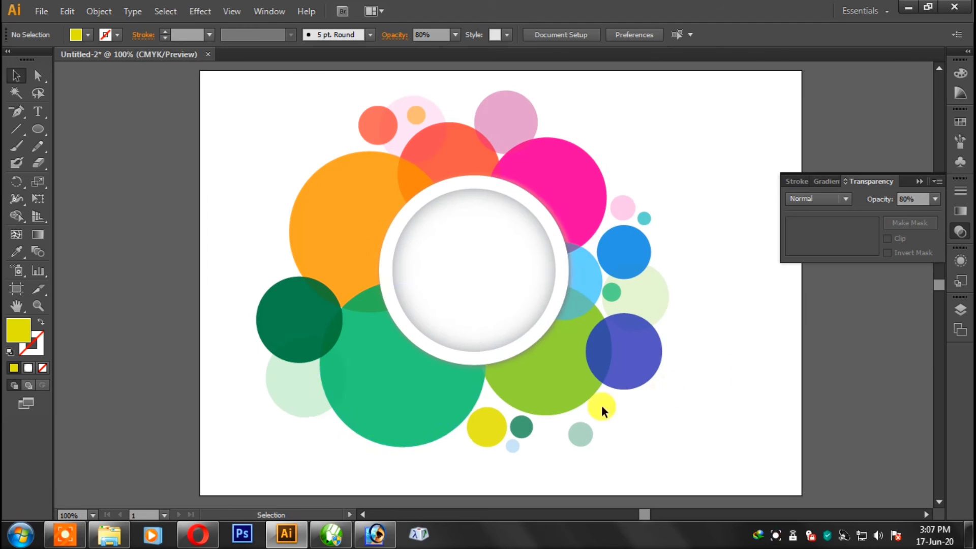
# Fill the lower-left pale bubble yellow
pyautogui.click(303, 393)
pyautogui.click(87, 35)
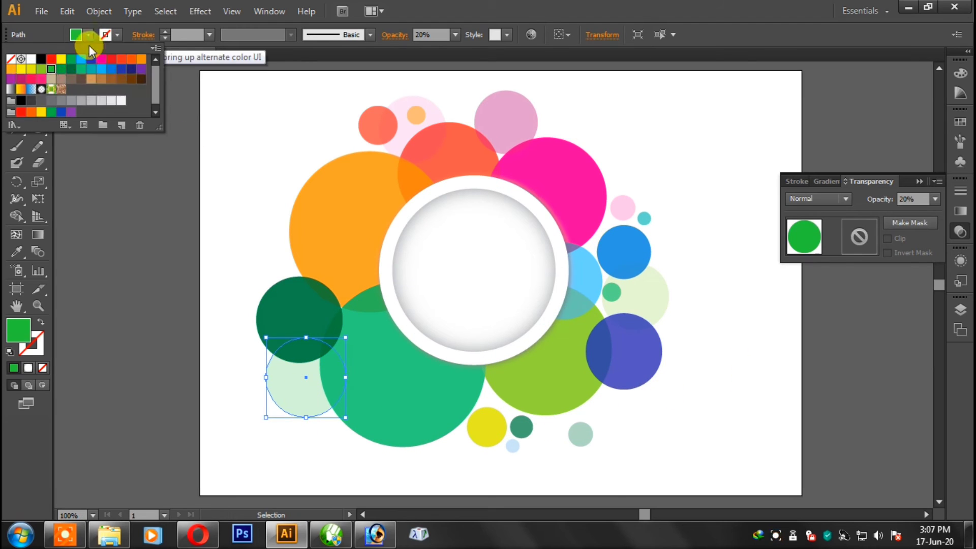
pyautogui.click(11, 68)
pyautogui.click(31, 69)
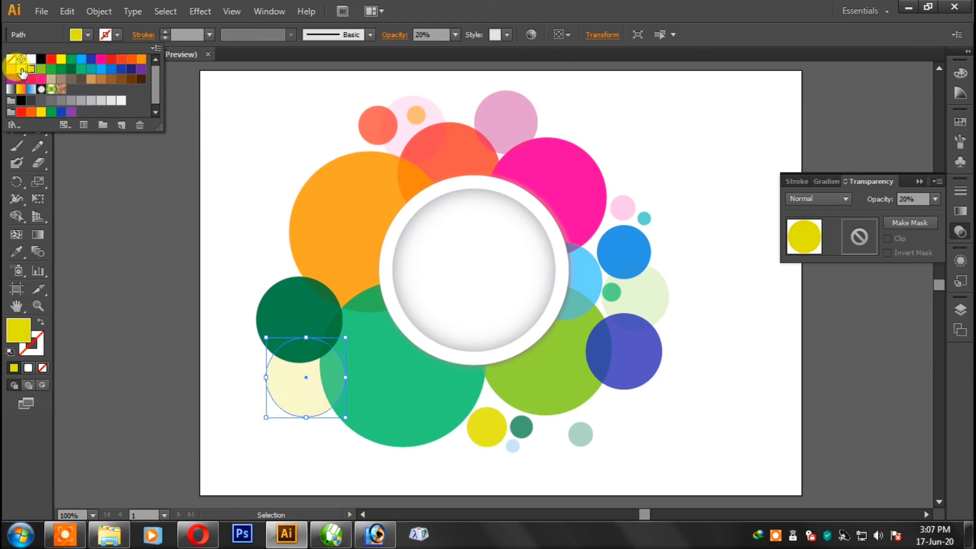
pyautogui.click(337, 458)
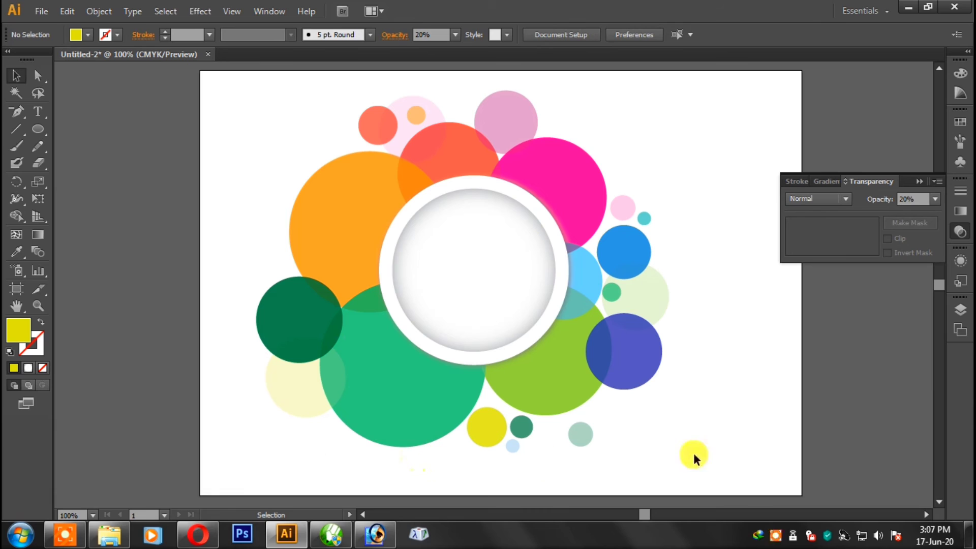
# Move a small bubble to the left of the orange circle and scale it up
pyautogui.moveTo(580, 433)
pyautogui.mouseDown()
pyautogui.moveTo(276, 261)
pyautogui.moveTo(257, 249)
pyautogui.moveTo(287, 218)
pyautogui.moveTo(262, 222)
pyautogui.mouseUp()
pyautogui.click(770, 349)
pyautogui.click(276, 265)
pyautogui.click(279, 260)
# Zoom in on the small bubbles and resize the one left of the orange circle
pyautogui.click(259, 221)
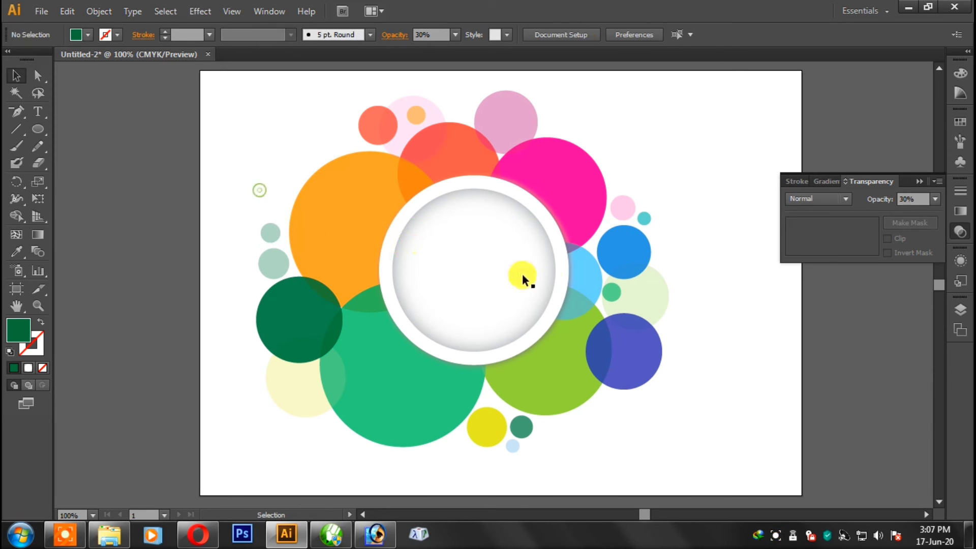
pyautogui.hotkey('ctrl', '+')
pyautogui.hotkey('ctrl', '+')
pyautogui.click(436, 359)
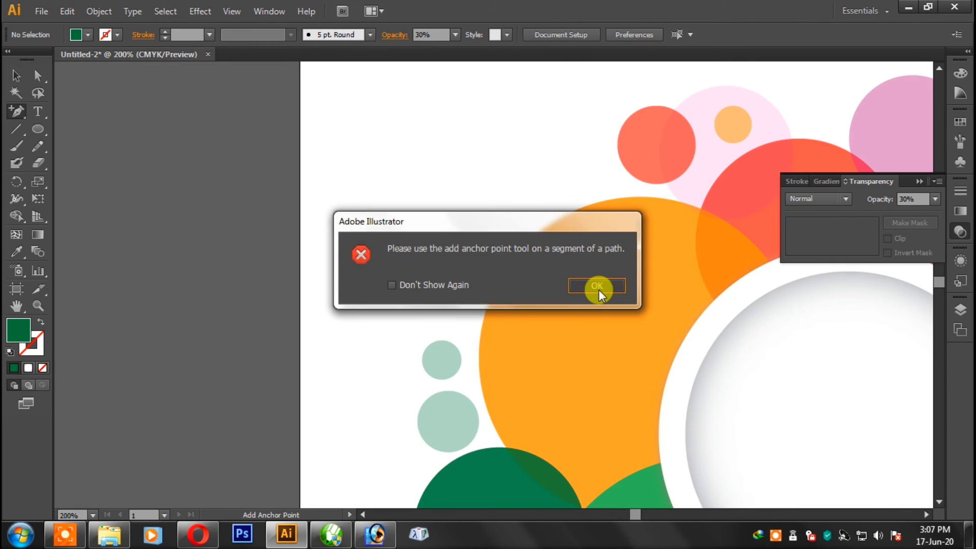
pyautogui.click(599, 289)
pyautogui.press('v')
pyautogui.click(436, 353)
pyautogui.moveTo(414, 333); pyautogui.dragTo(427, 341)
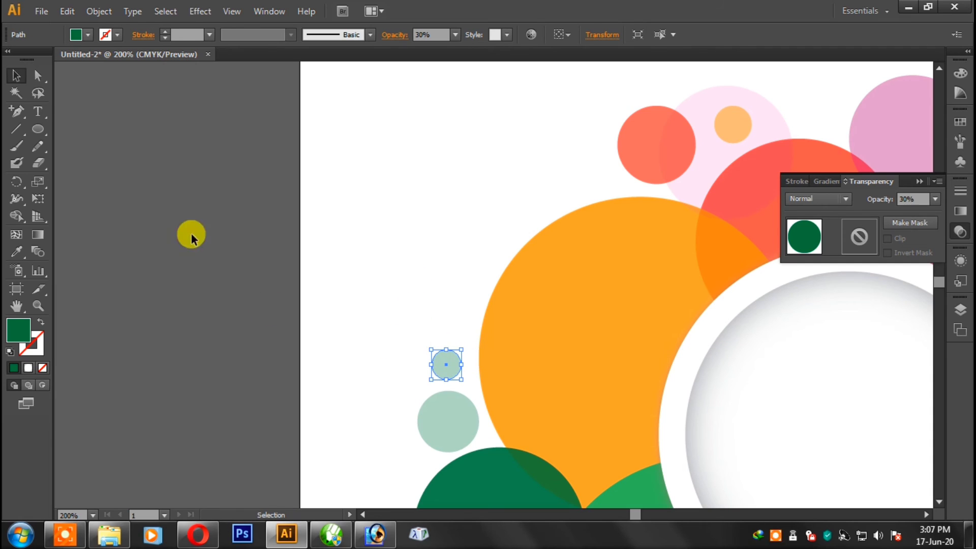
# Fill the small bubble red and set it to 70% opacity
pyautogui.click(88, 35)
pyautogui.click(79, 61)
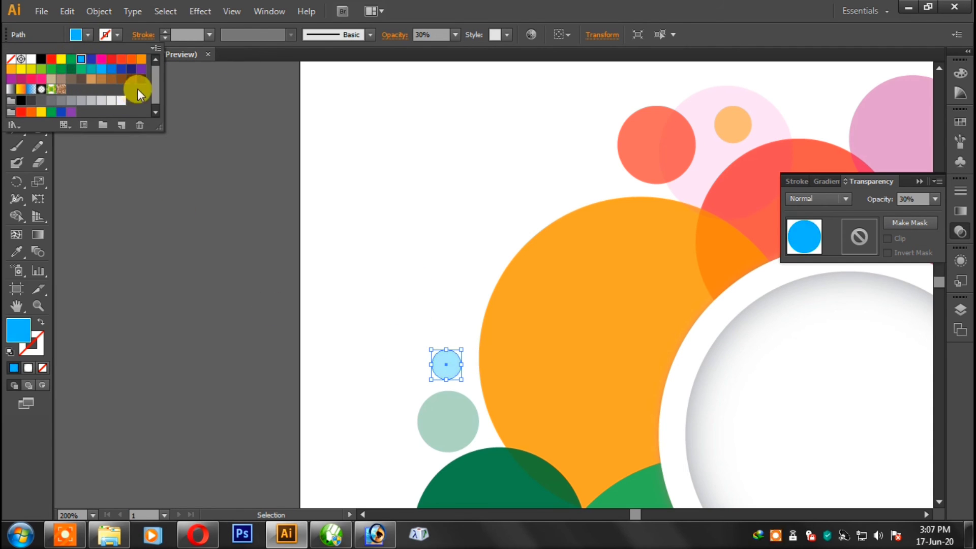
pyautogui.click(111, 59)
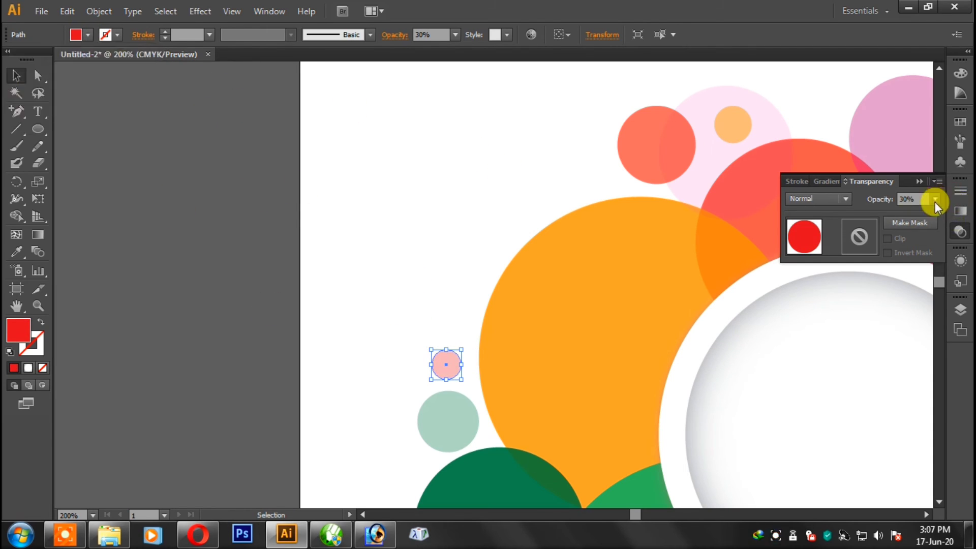
pyautogui.click(935, 199)
pyautogui.click(915, 319)
pyautogui.click(467, 389)
# Fill the pale circle below the red bubble light yellow-orange at 70% opacity
pyautogui.click(448, 401)
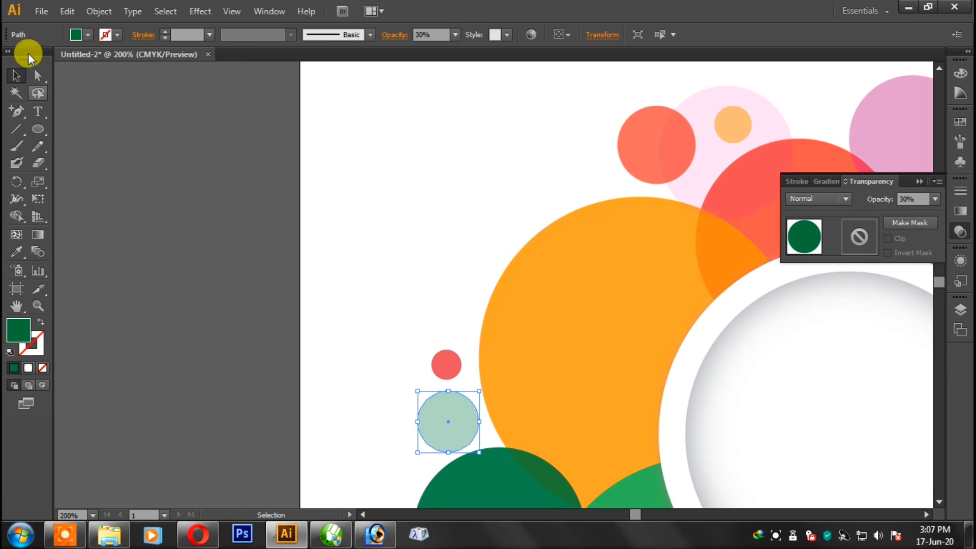
pyautogui.click(88, 34)
pyautogui.click(141, 59)
pyautogui.click(11, 68)
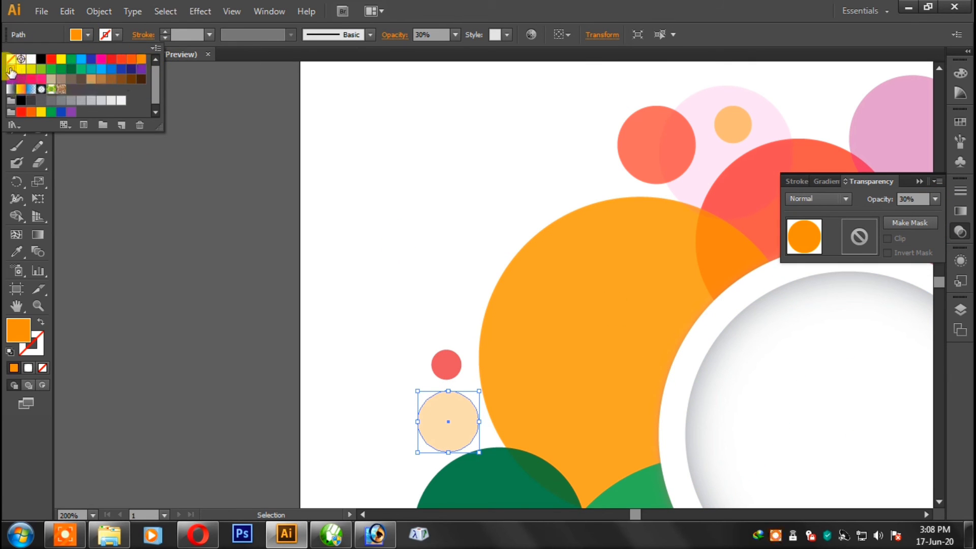
pyautogui.click(935, 199)
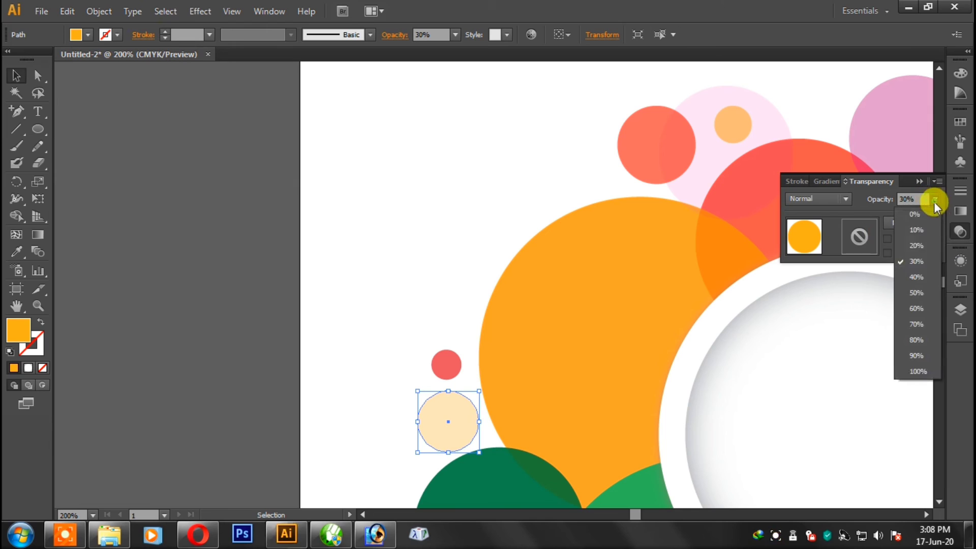
pyautogui.click(916, 324)
pyautogui.click(374, 209)
pyautogui.hotkey('ctrl', '-')
pyautogui.hotkey('ctrl', '-')
pyautogui.hotkey('ctrl', '-')
pyautogui.hotkey('ctrl', '-')
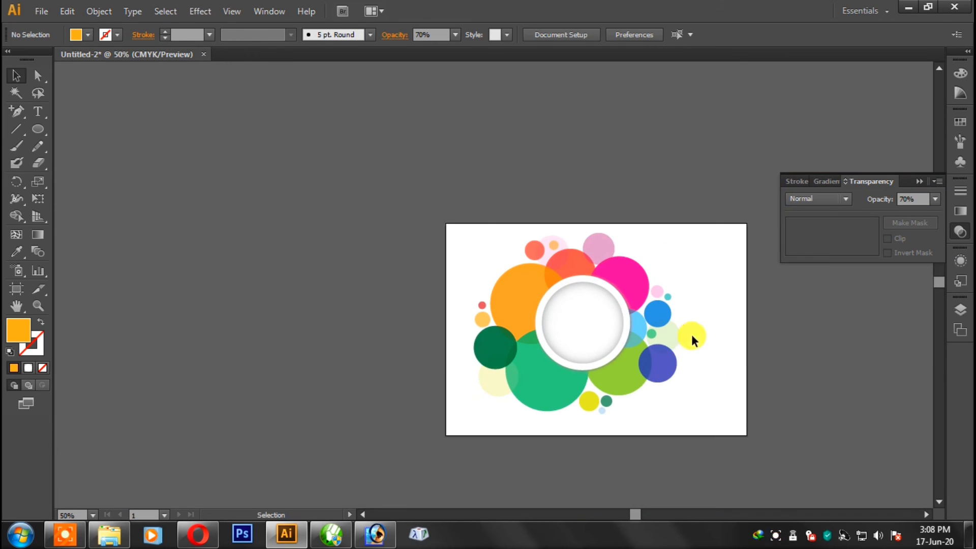
# Select all the circle artwork and move the whole flower to the artboard centre
pyautogui.moveTo(693, 338); pyautogui.dragTo(669, 334)
pyautogui.hotkey('ctrl', '+')
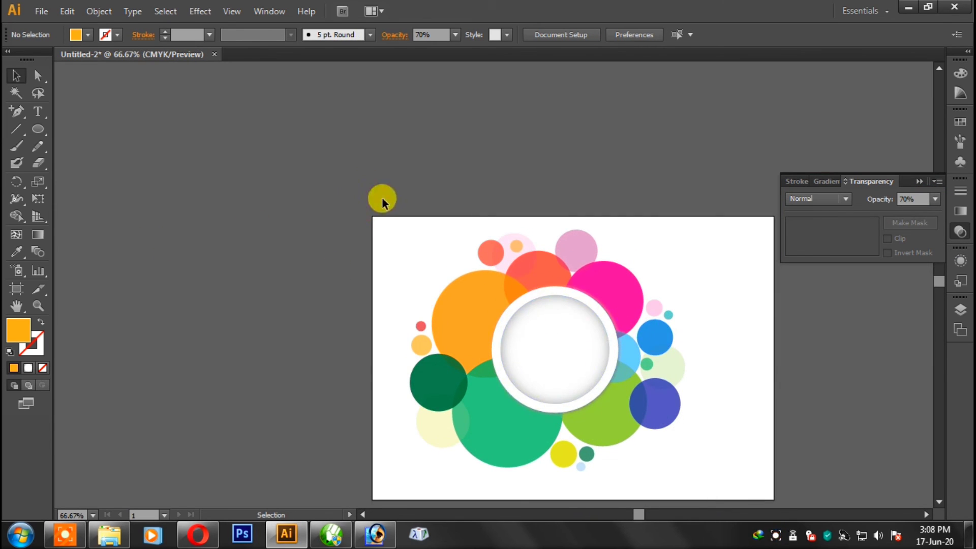
pyautogui.moveTo(382, 201); pyautogui.dragTo(726, 492)
pyautogui.moveTo(570, 350); pyautogui.dragTo(594, 362)
pyautogui.click(677, 204)
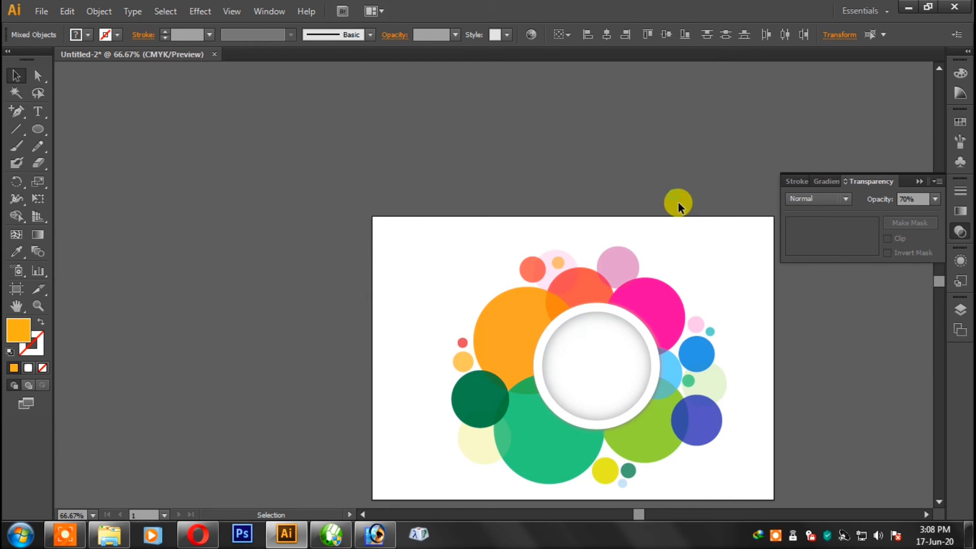
# Try 80% opacity on the top pink circle, then undo it
pyautogui.hscroll(3, 732, 350)
pyautogui.hscroll(1, 562, 322)
pyautogui.scroll(-1, 682, 322)
pyautogui.hotkey('ctrl', '+')
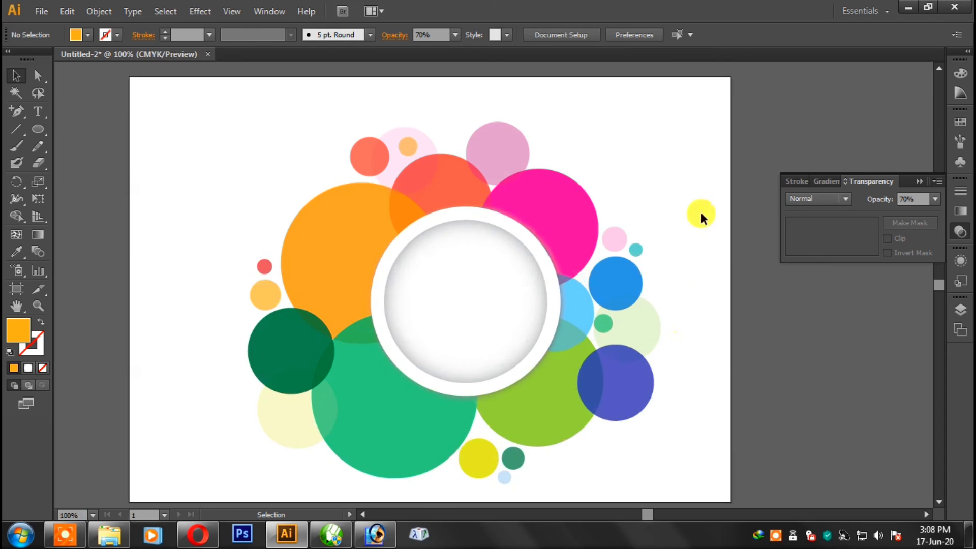
pyautogui.click(497, 152)
pyautogui.click(935, 199)
pyautogui.click(914, 340)
pyautogui.click(694, 173)
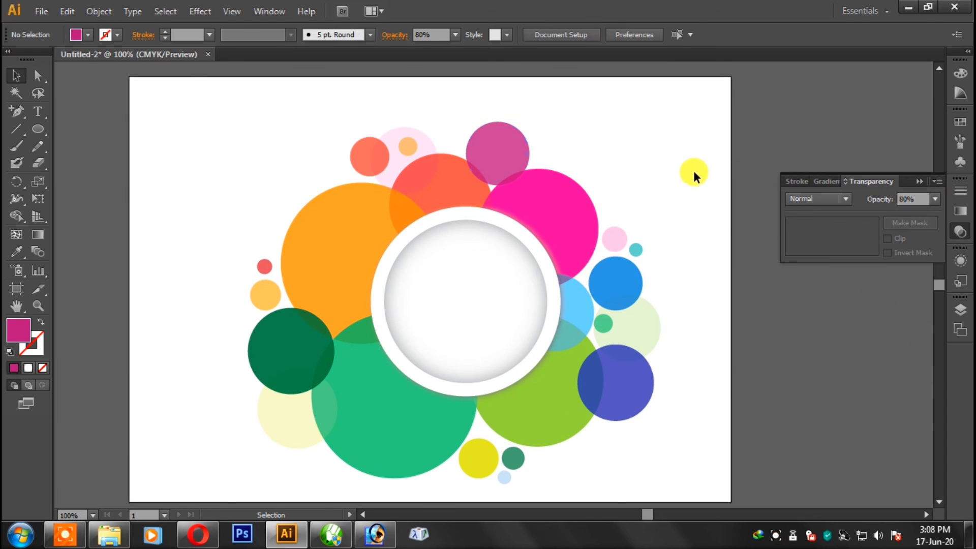
pyautogui.hotkey('ctrl', 'z')
pyautogui.hotkey('ctrl', 'z')
# Set the red circle above the button to 90% opacity, then check the pink and orange circles
pyautogui.click(465, 179)
pyautogui.click(934, 199)
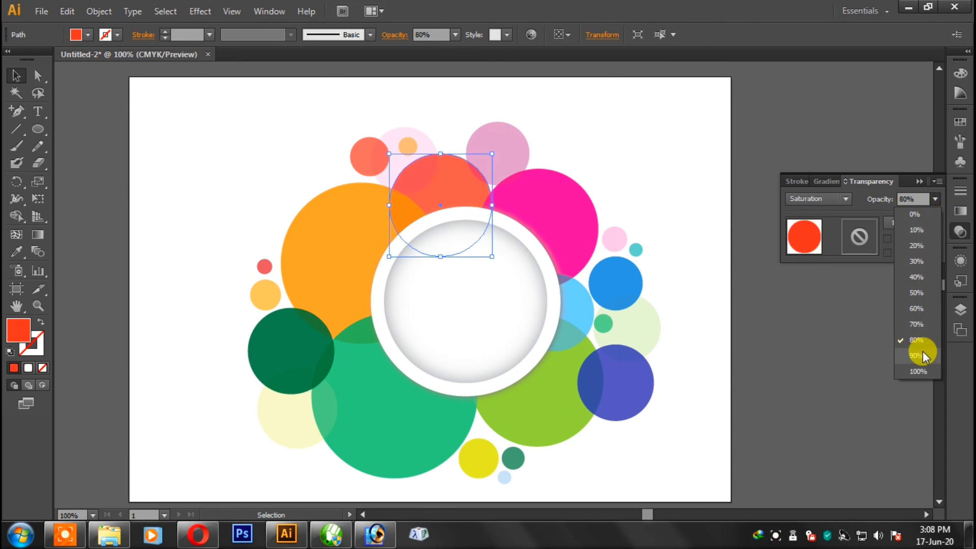
pyautogui.click(923, 354)
pyautogui.click(662, 150)
pyautogui.click(544, 214)
pyautogui.click(670, 167)
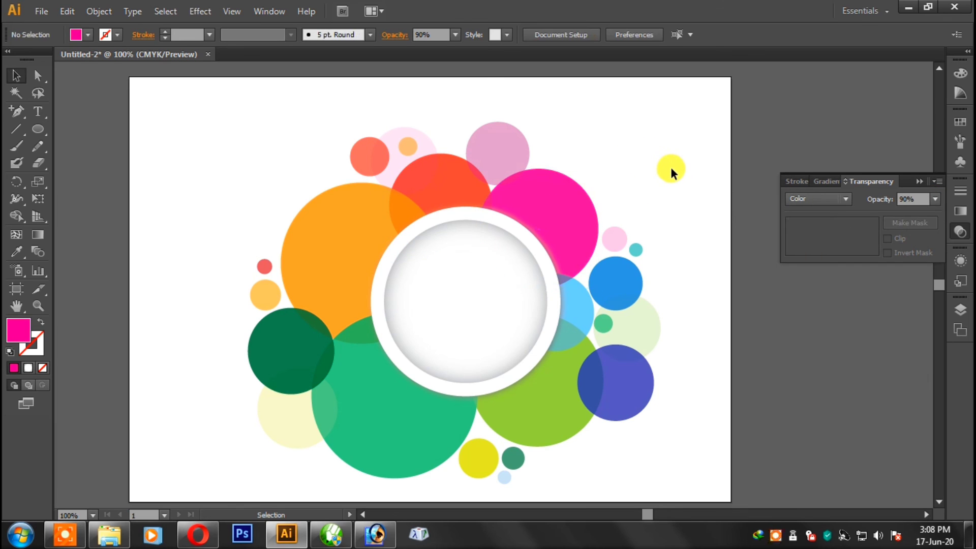
pyautogui.click(342, 264)
pyautogui.click(627, 163)
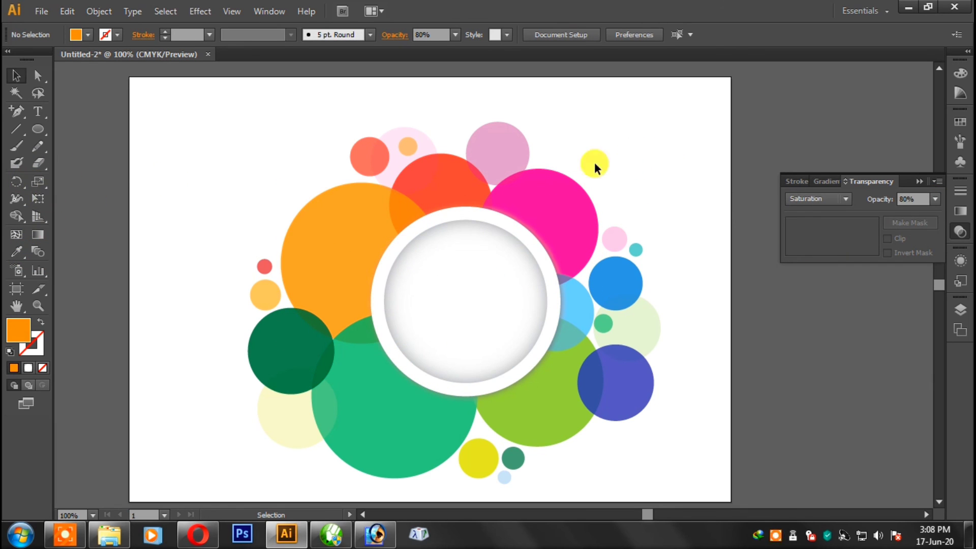
# Type 'YOUR TEXT' in two lines and centre-align it
pyautogui.press('t')
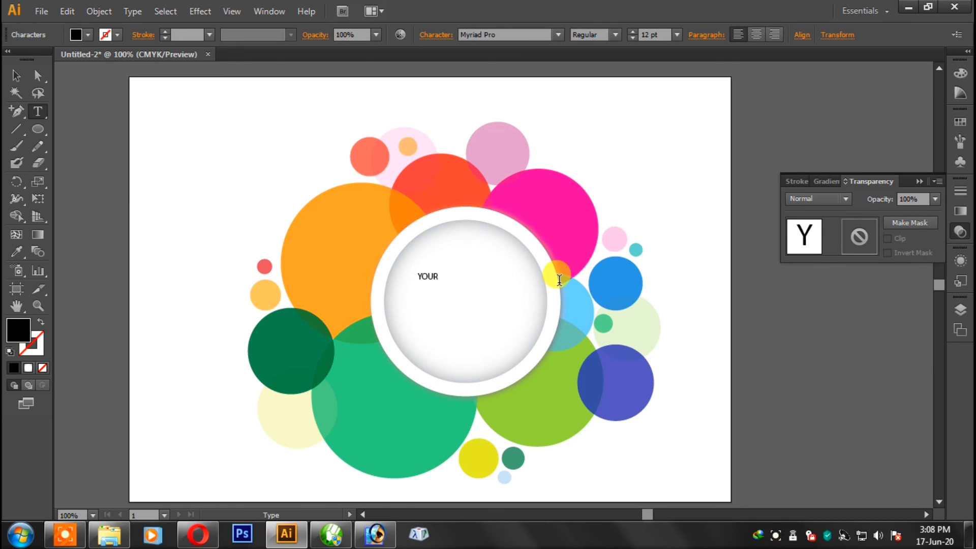
pyautogui.press('ctrl')
pyautogui.write('TEXT')
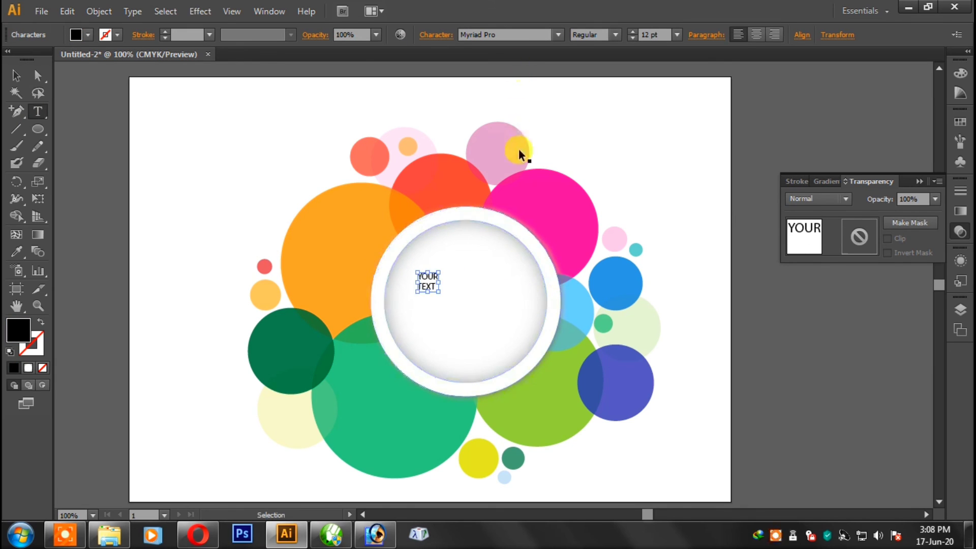
pyautogui.click(757, 34)
pyautogui.press('Escape')
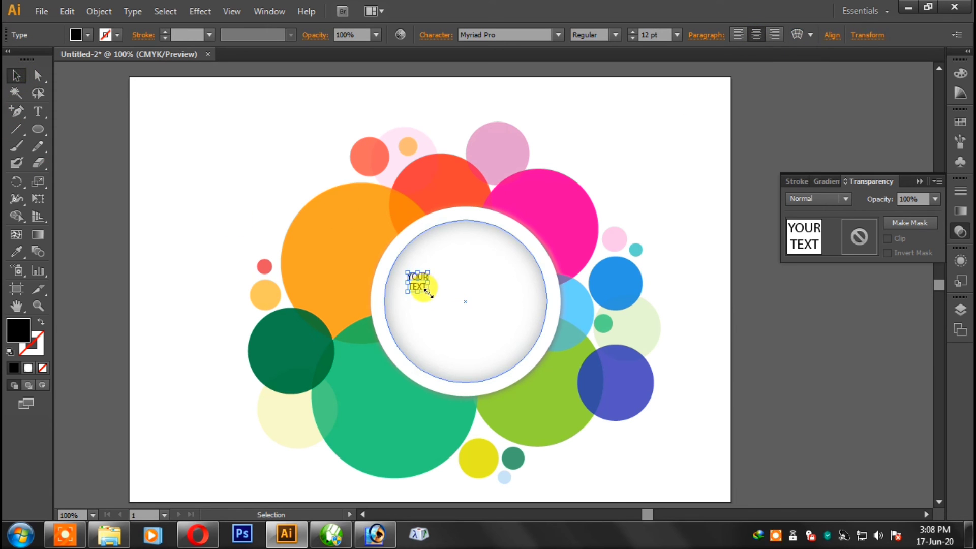
# Enlarge the YOUR TEXT lettering to about 45.67 pt and centre it inside the white button
pyautogui.moveTo(428, 293); pyautogui.dragTo(501, 342)
pyautogui.hotkey('ctrl', 'z')
pyautogui.moveTo(429, 289); pyautogui.dragTo(501, 346)
pyautogui.moveTo(475, 297); pyautogui.dragTo(496, 286)
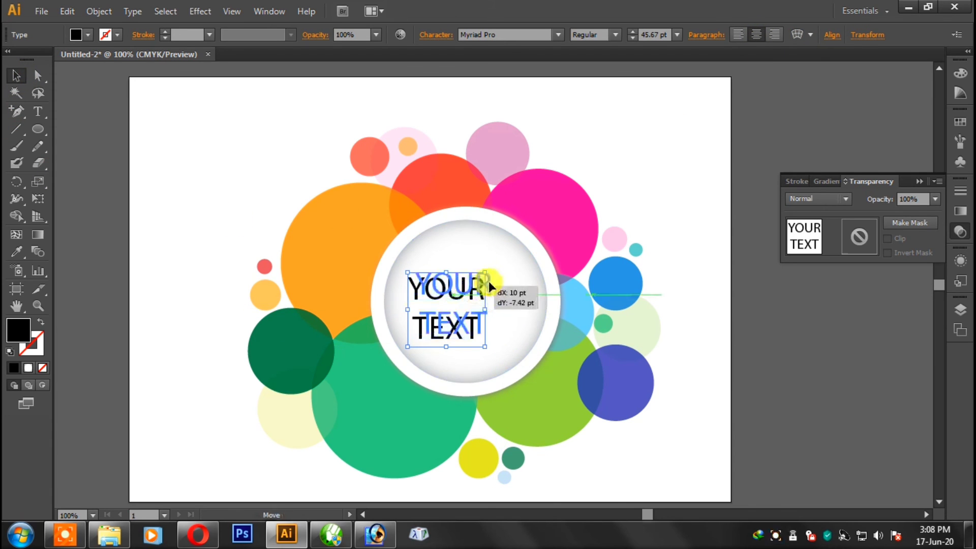
pyautogui.click(671, 185)
pyautogui.hotkey('ctrl', '-')
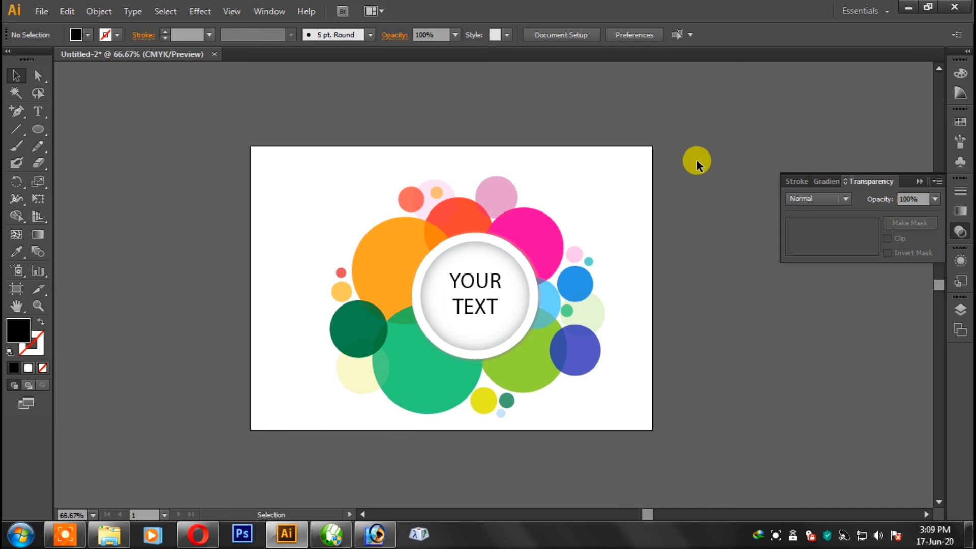
# Save the design to the Desktop as 'Templete 02' in Adobe Illustrator (*.AI) format
pyautogui.hotkey('ctrl', 's')
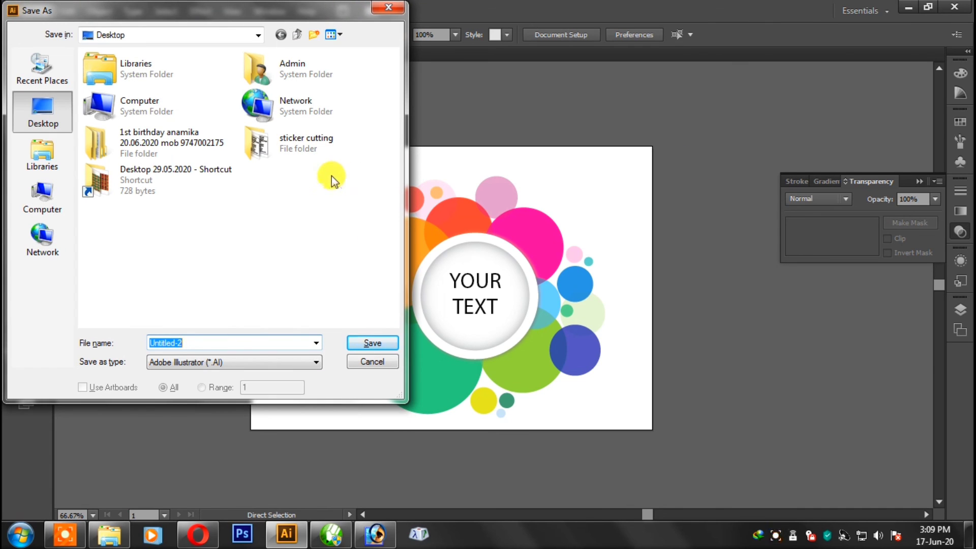
pyautogui.write('T')
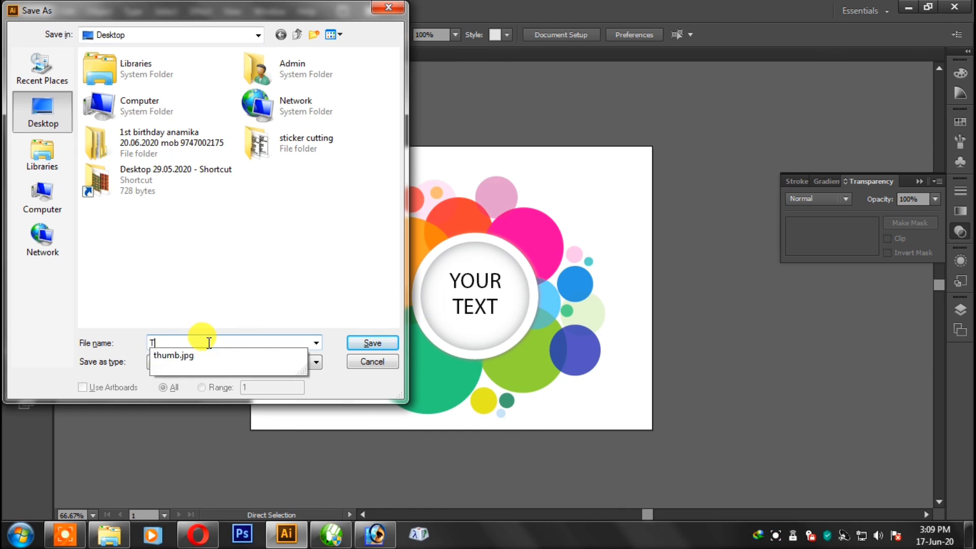
pyautogui.write('emplete 02.ai')
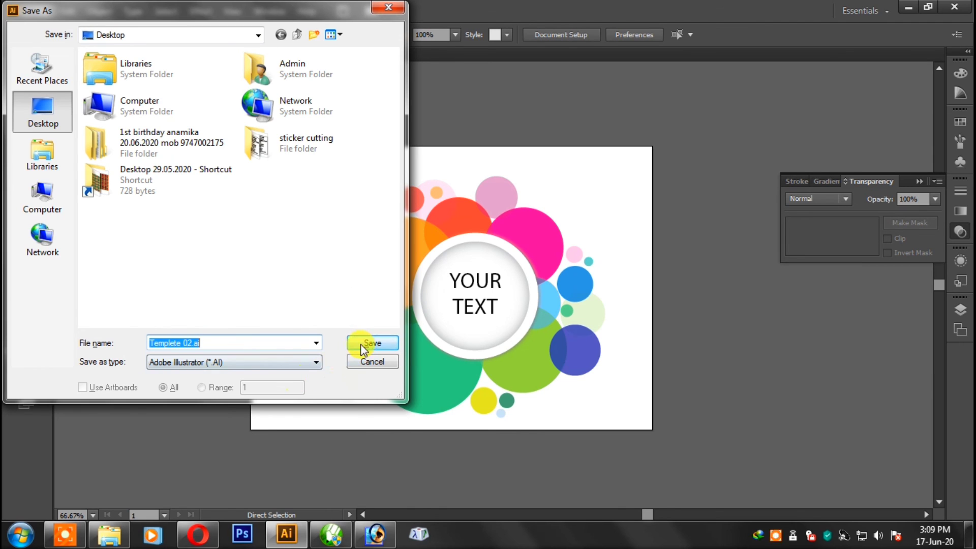
pyautogui.click(362, 345)
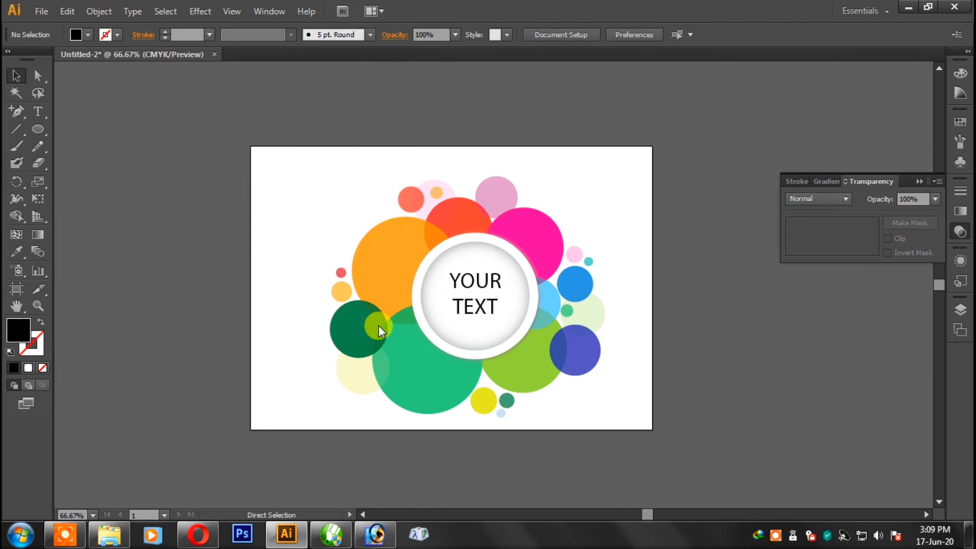
# Accept the default Illustrator Options to finish writing the file
pyautogui.click(536, 483)
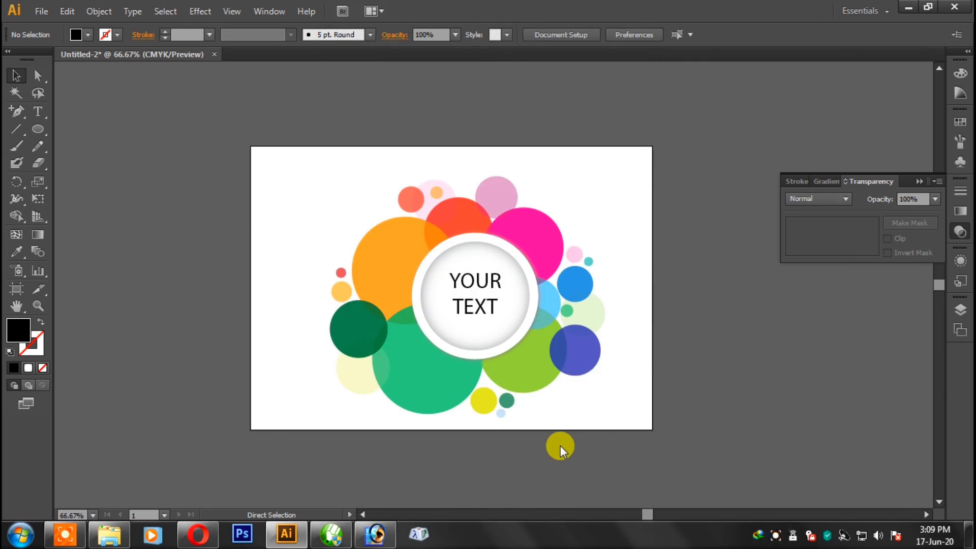